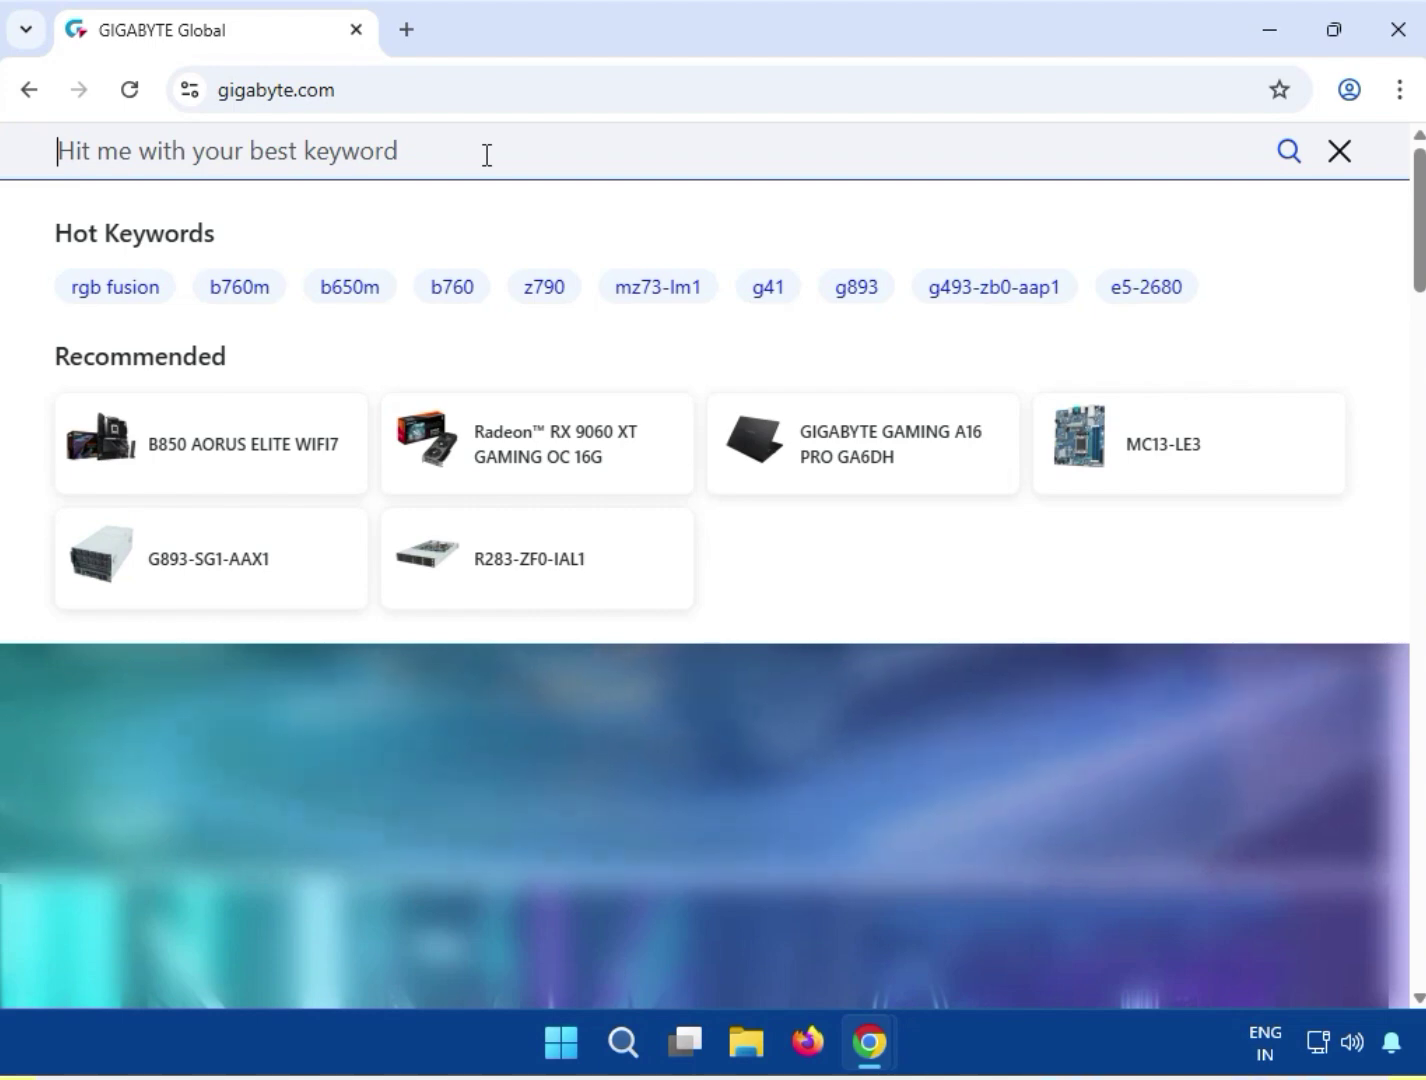
- Search the GIGABYTE site for "Z890 AORUS XTREME AI TOP" and filter the results to products
type("Z890 AORUS XTREME AI TOP")
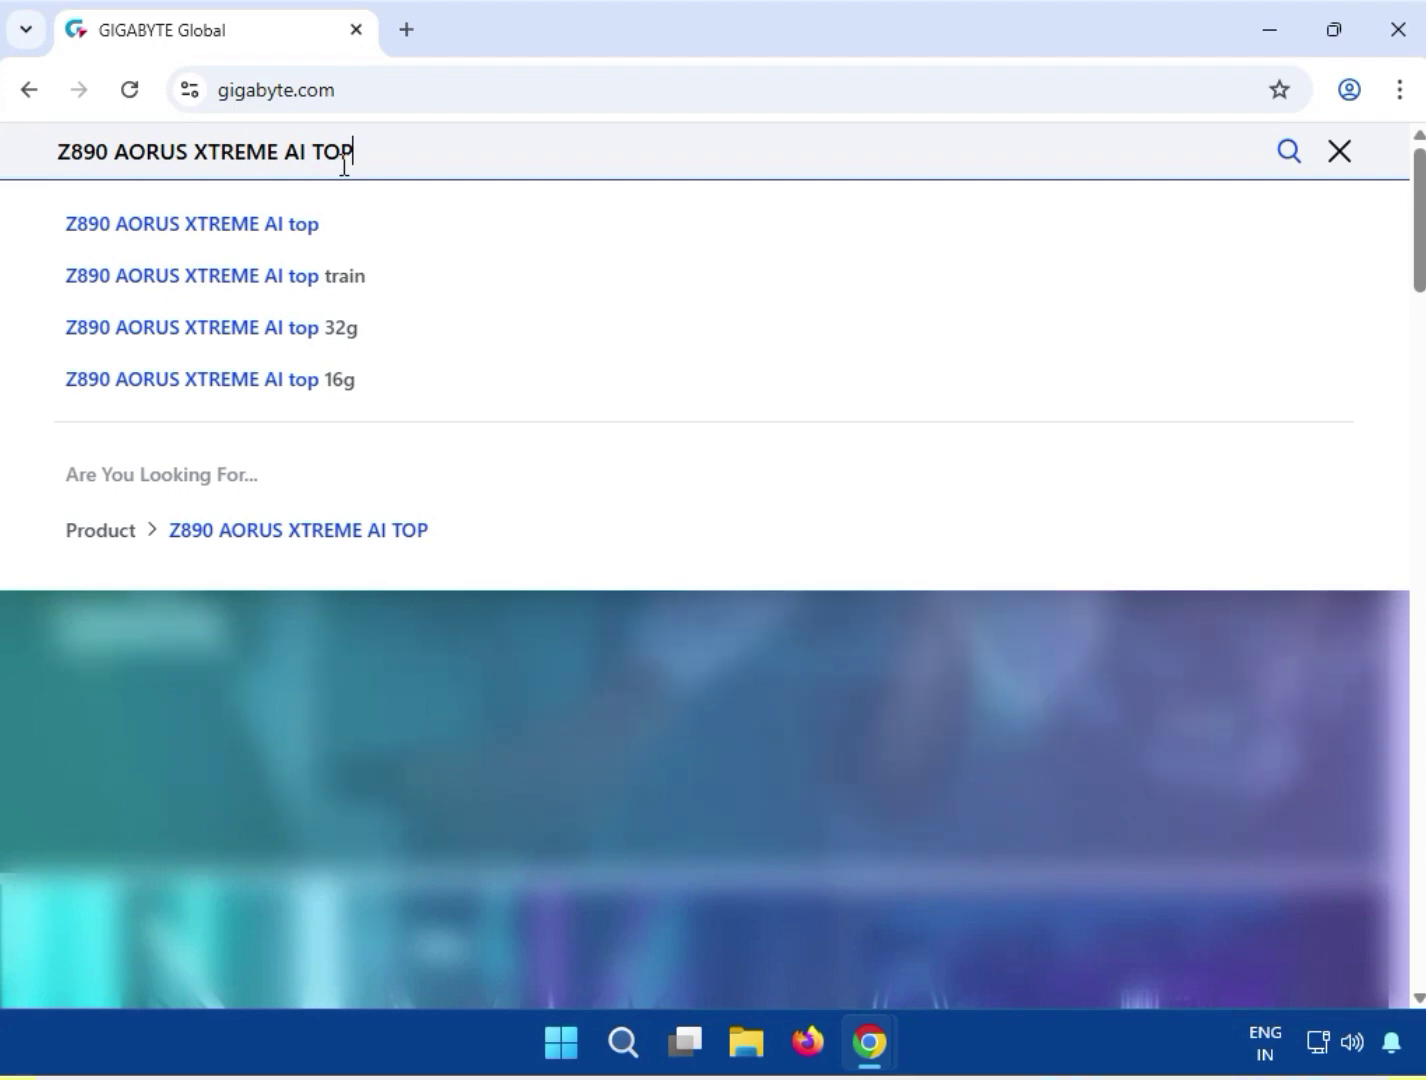
key("Return")
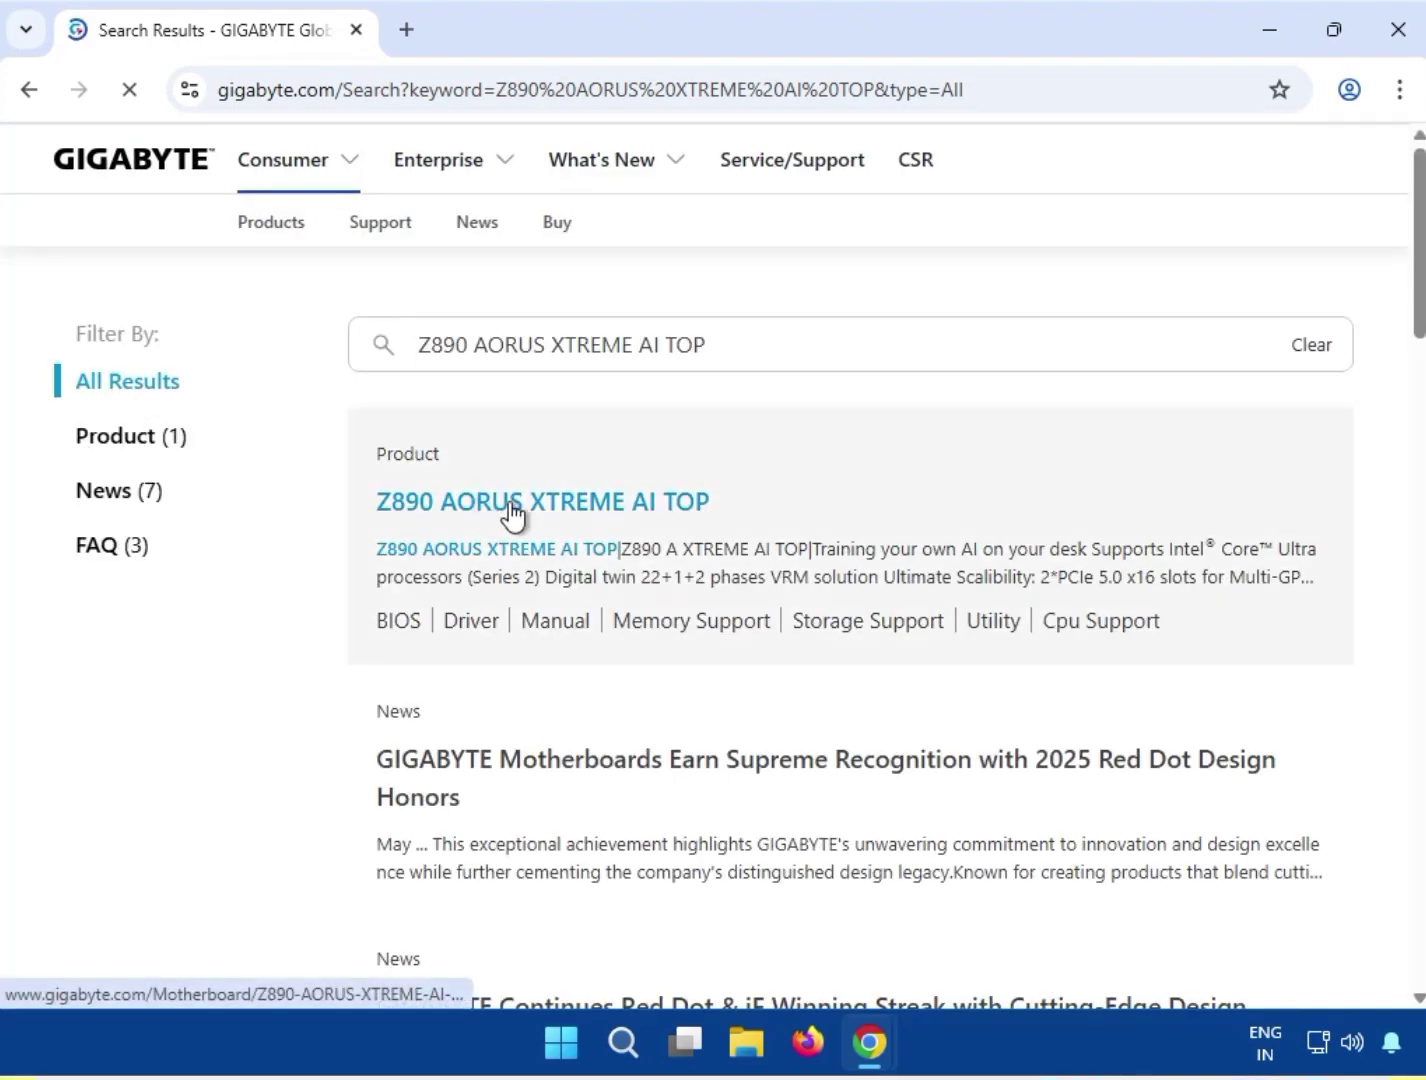
left_click(130, 440)
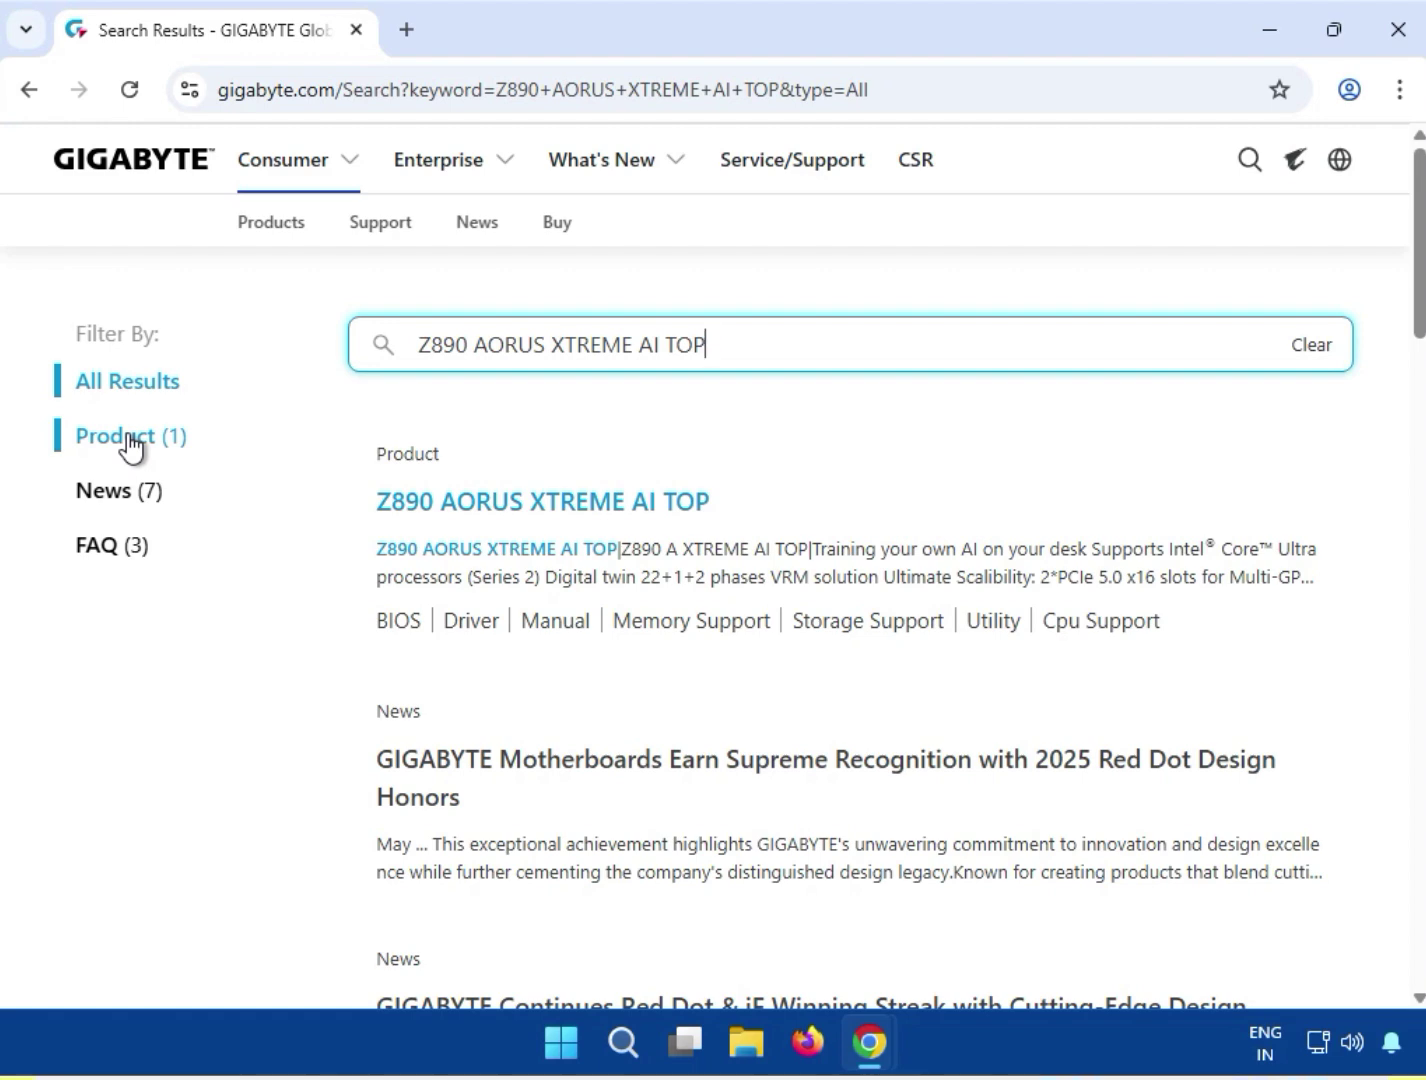
left_click(130, 440)
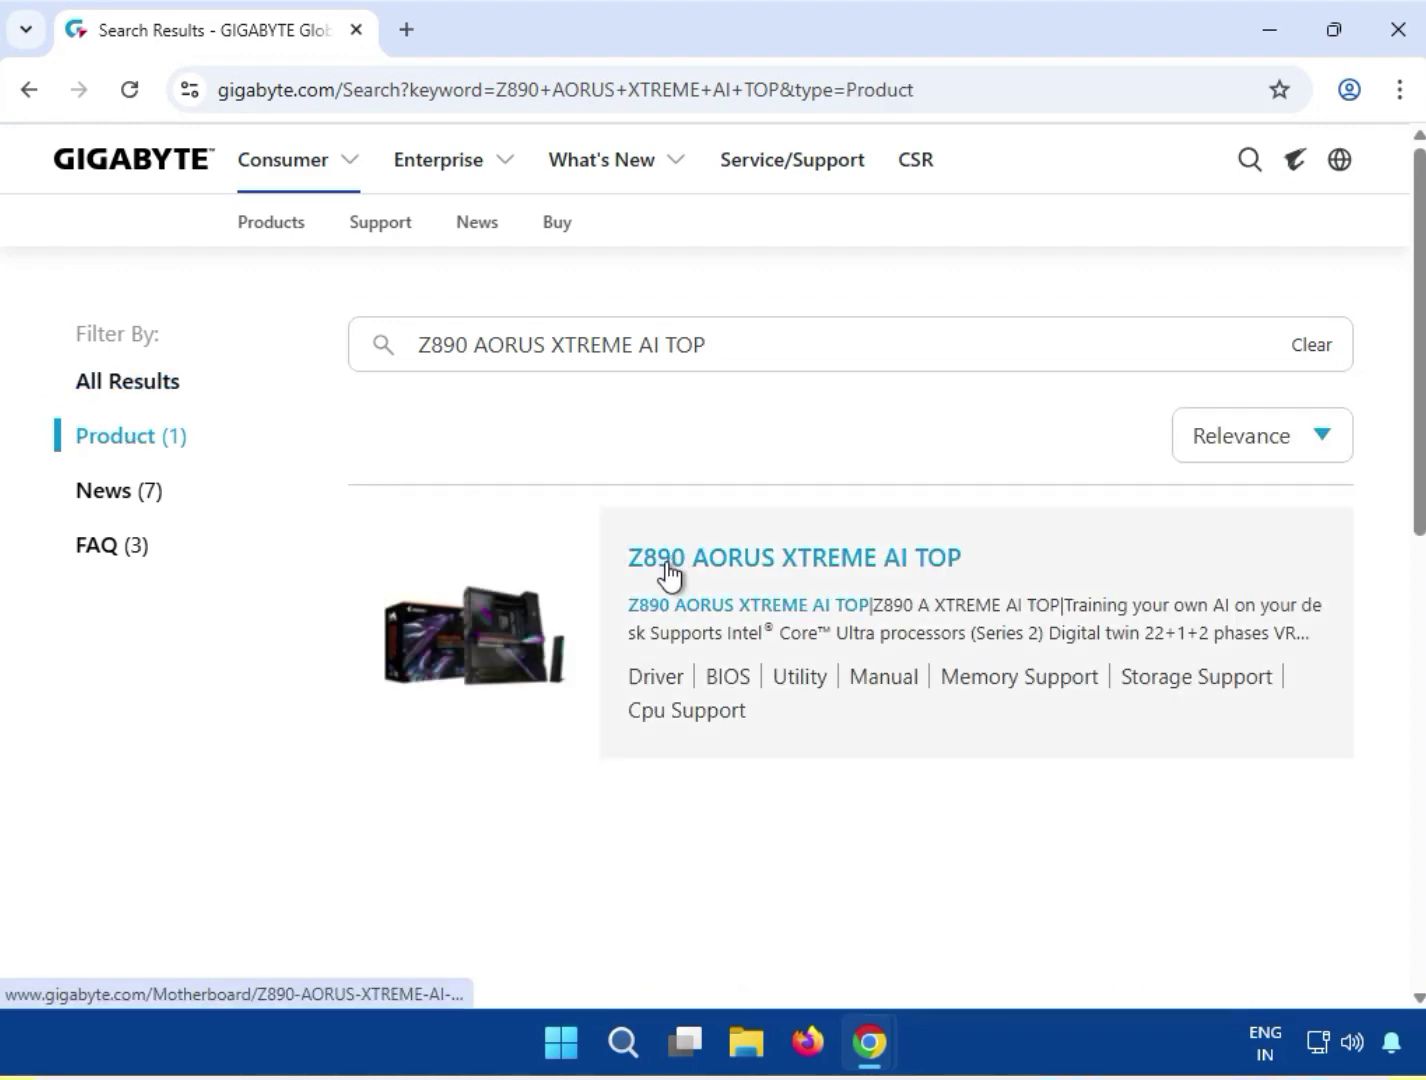
- Open the Z890 AORUS XTREME AI TOP product page and go to its support downloads
left_click(690, 564)
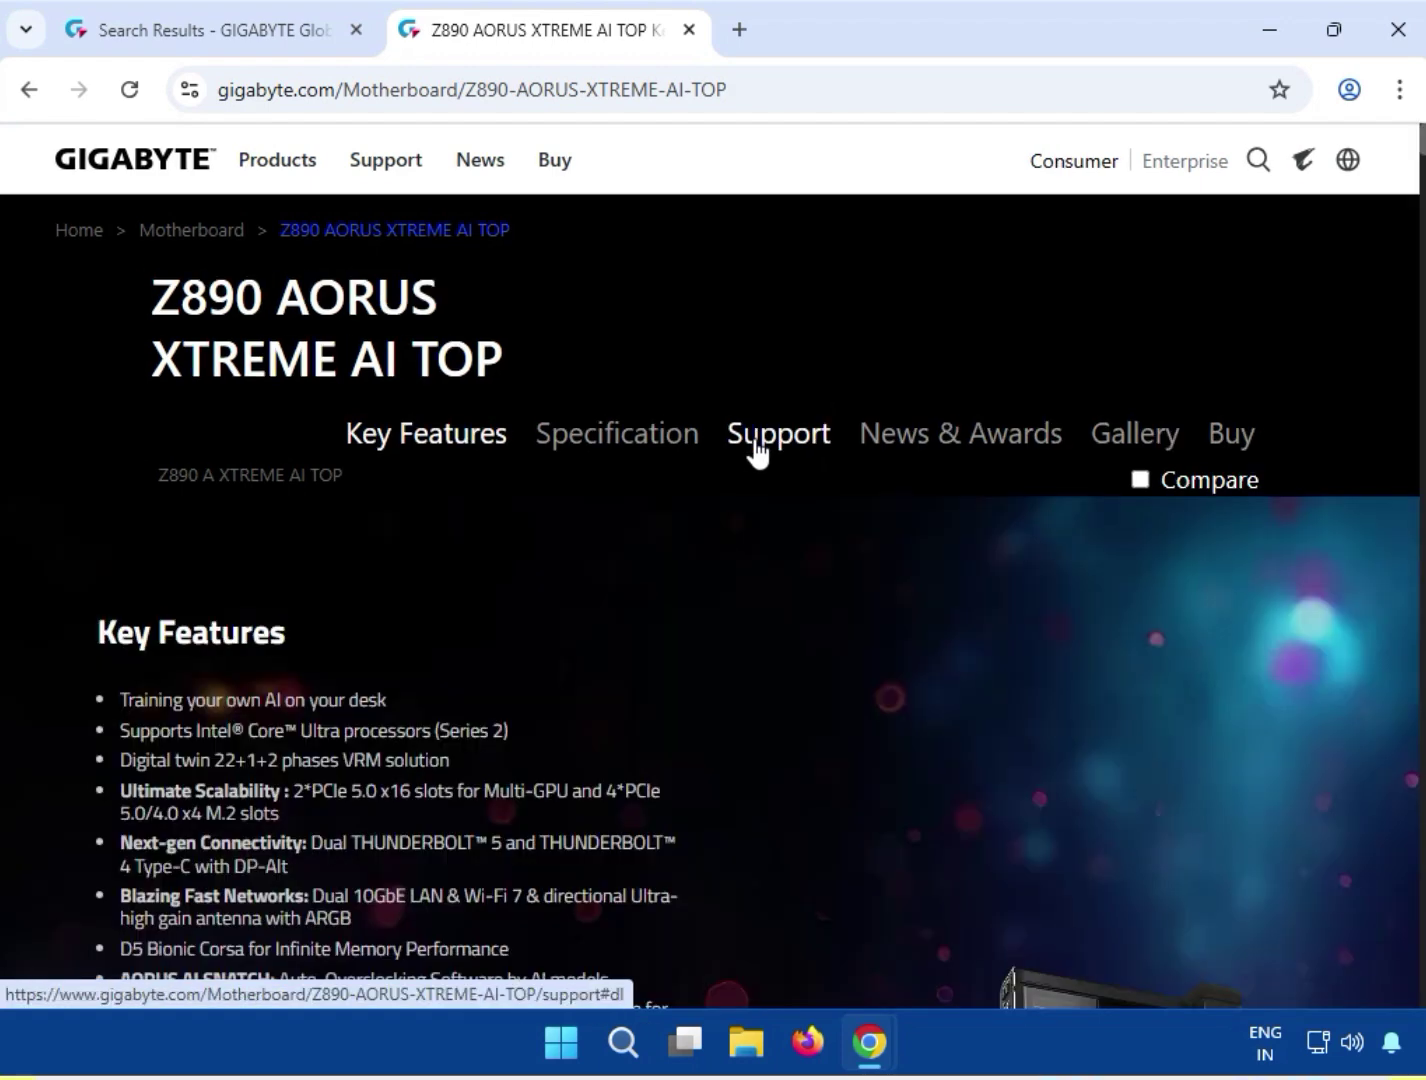
left_click(756, 442)
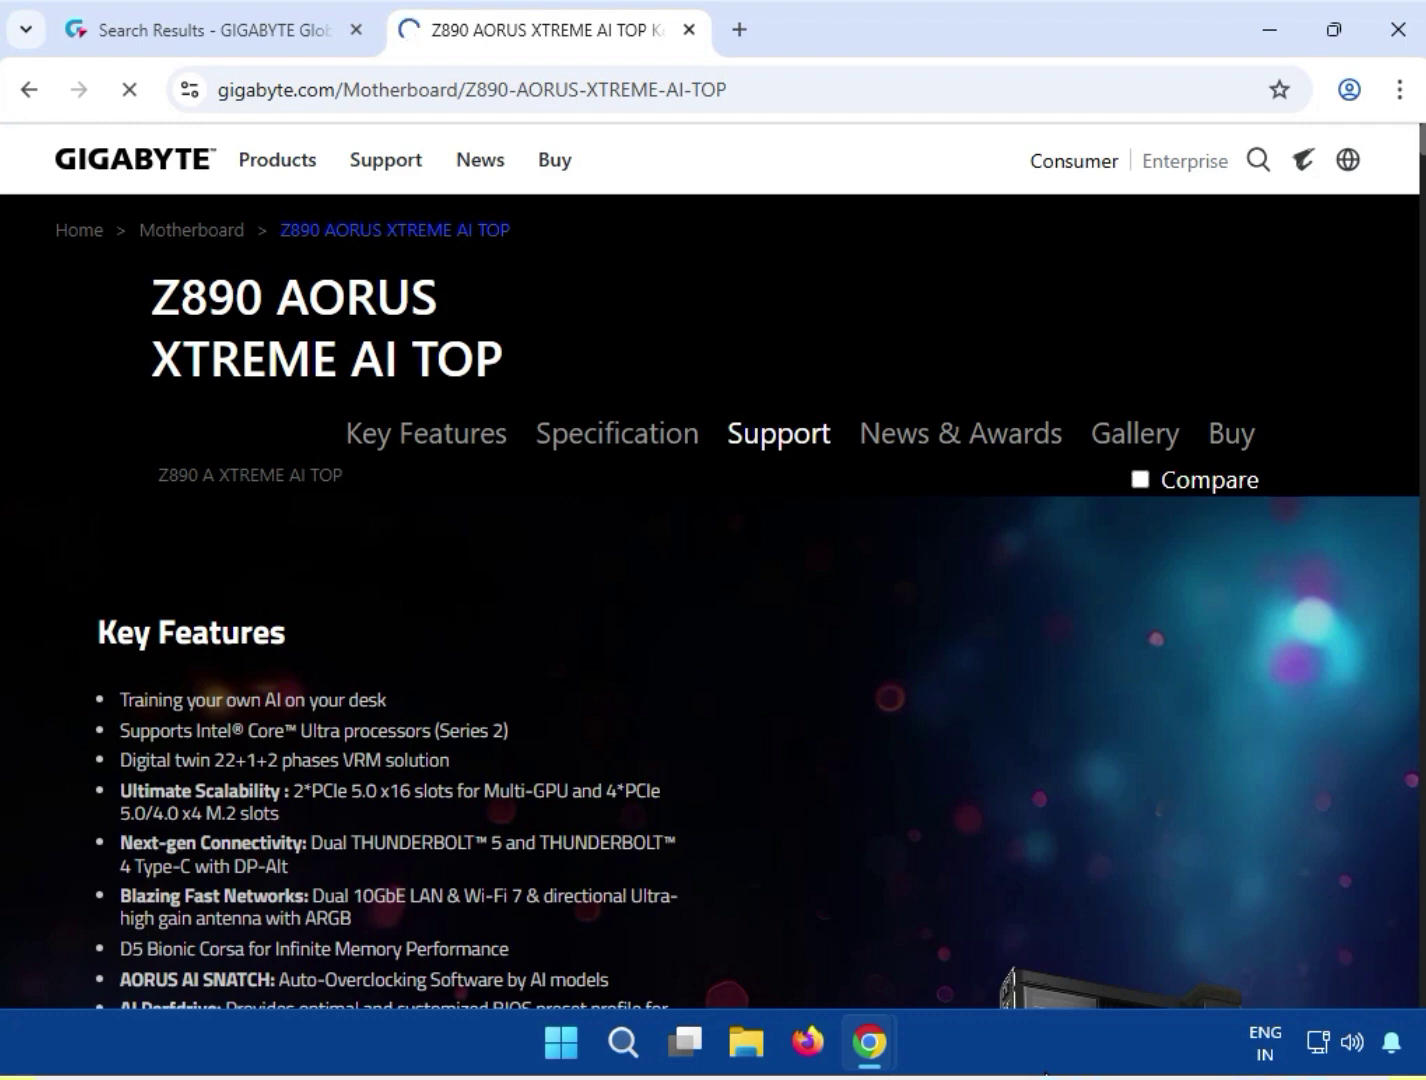
scroll(407, 661, "down", 5)
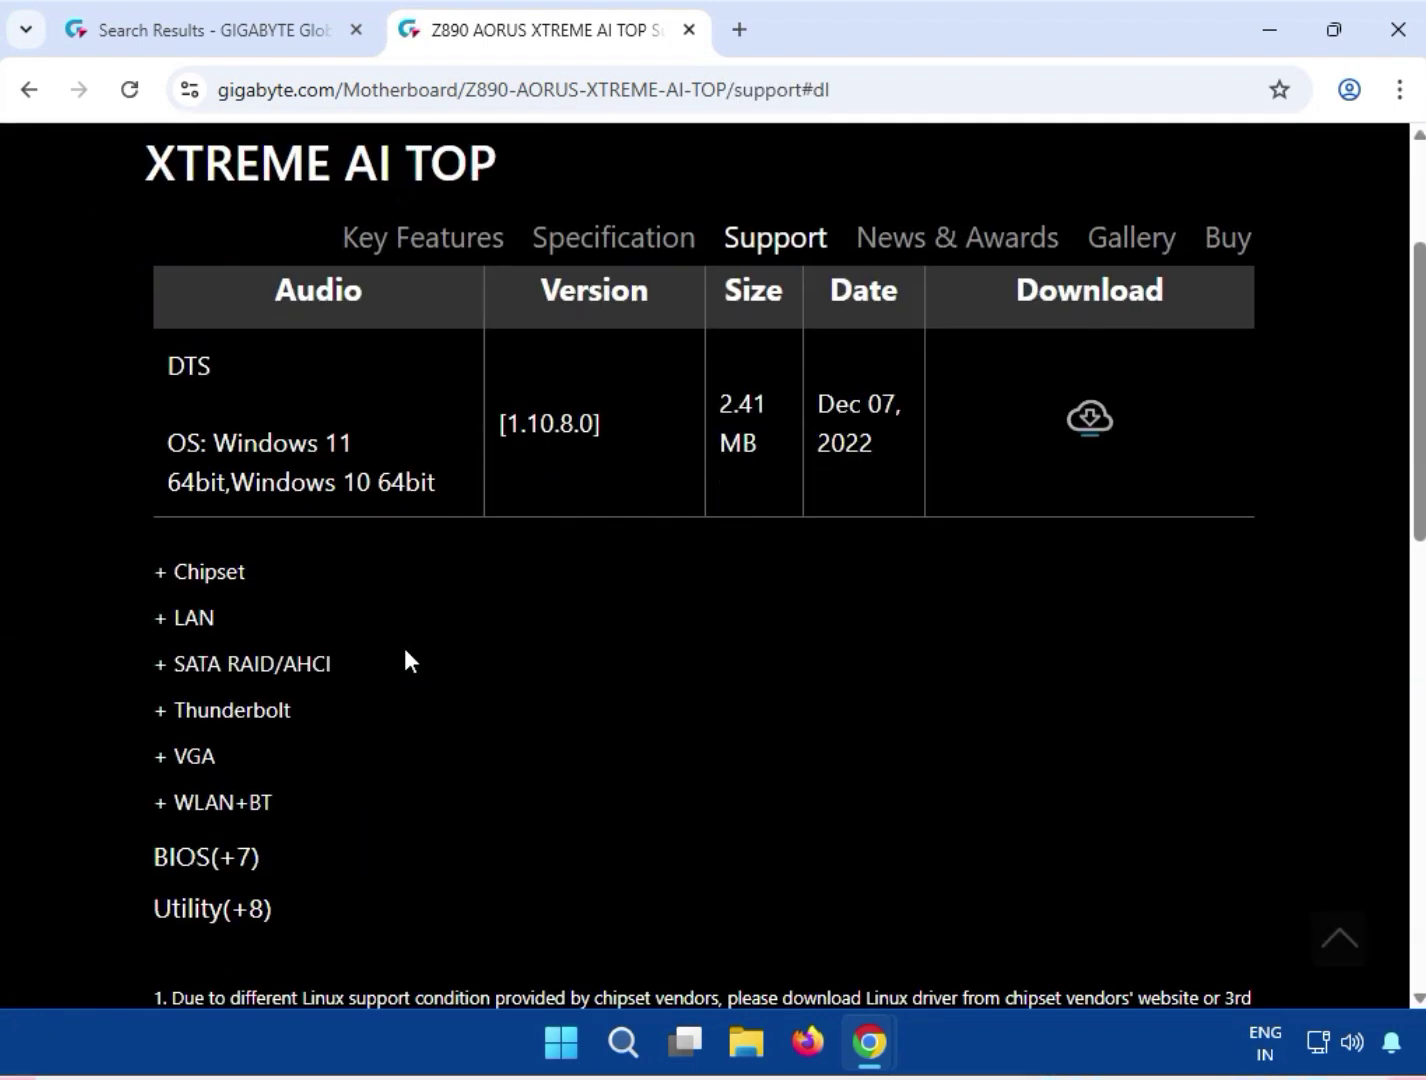
scroll(404, 652, "up", 5)
left_click(412, 622)
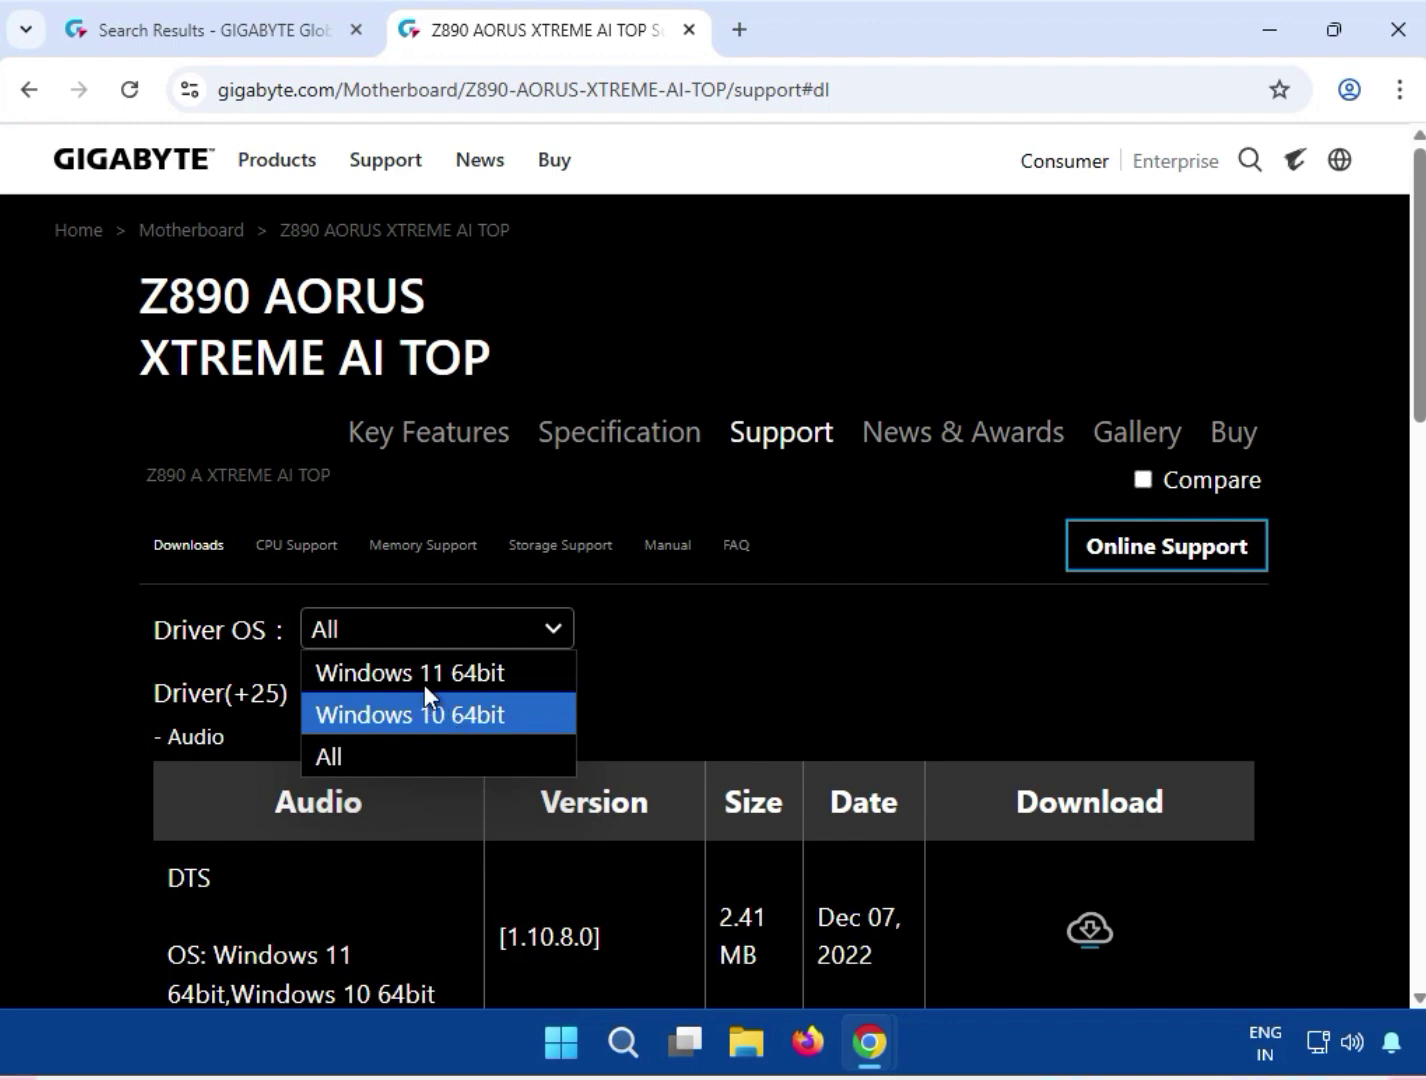
left_click(377, 757)
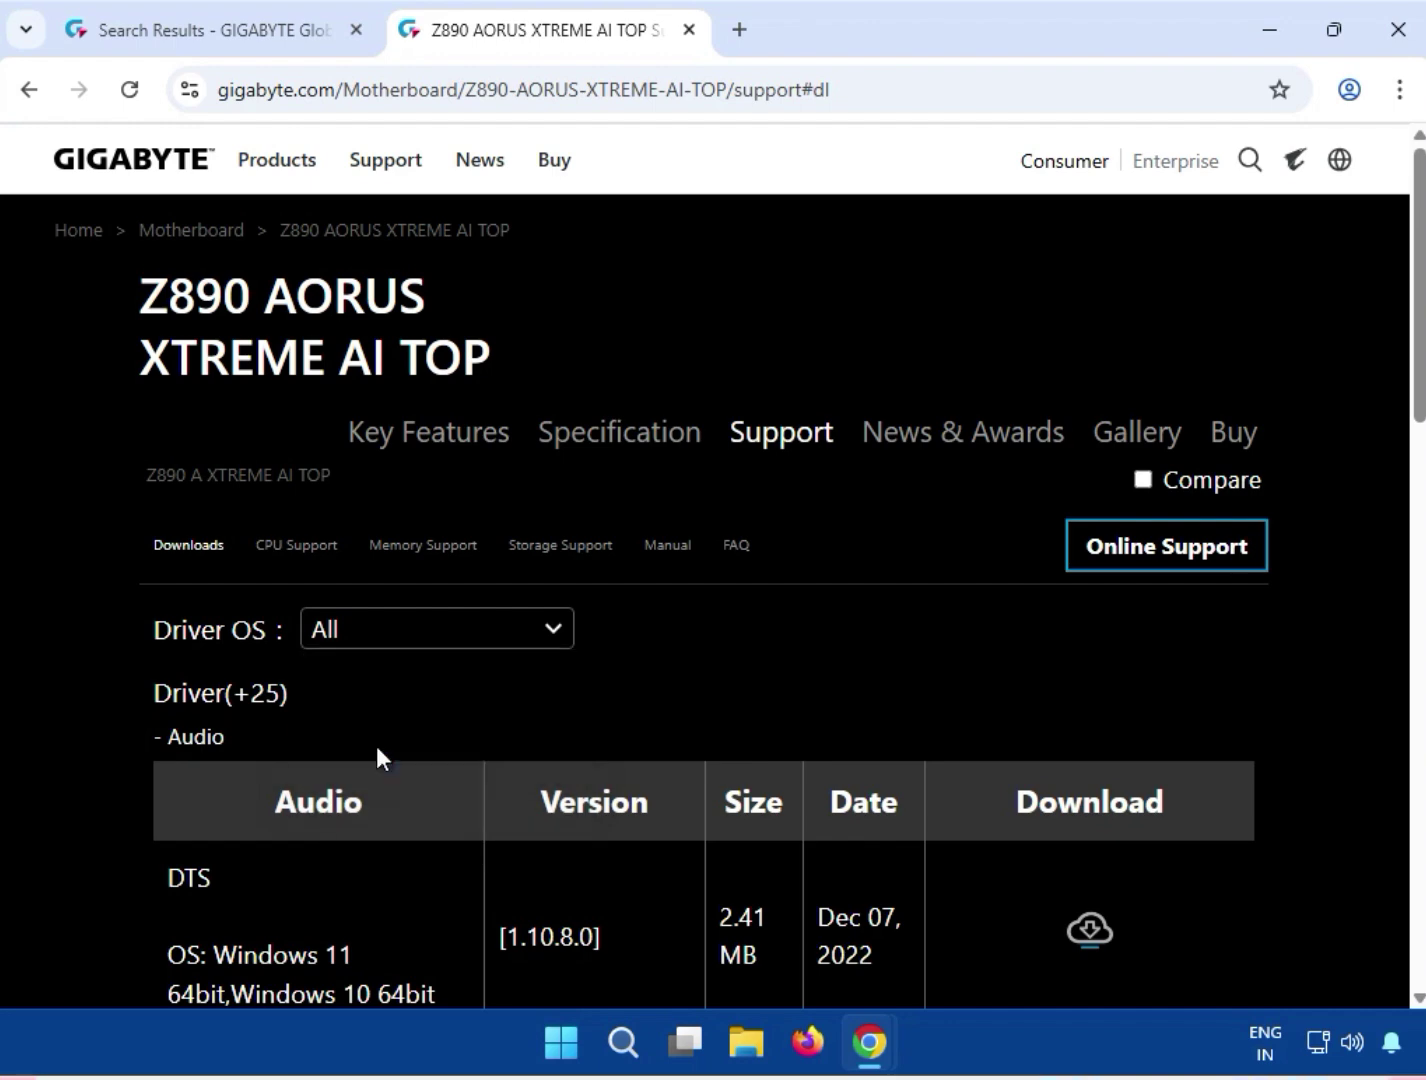
scroll(386, 700, "down", 5)
scroll(383, 394, "up", 5)
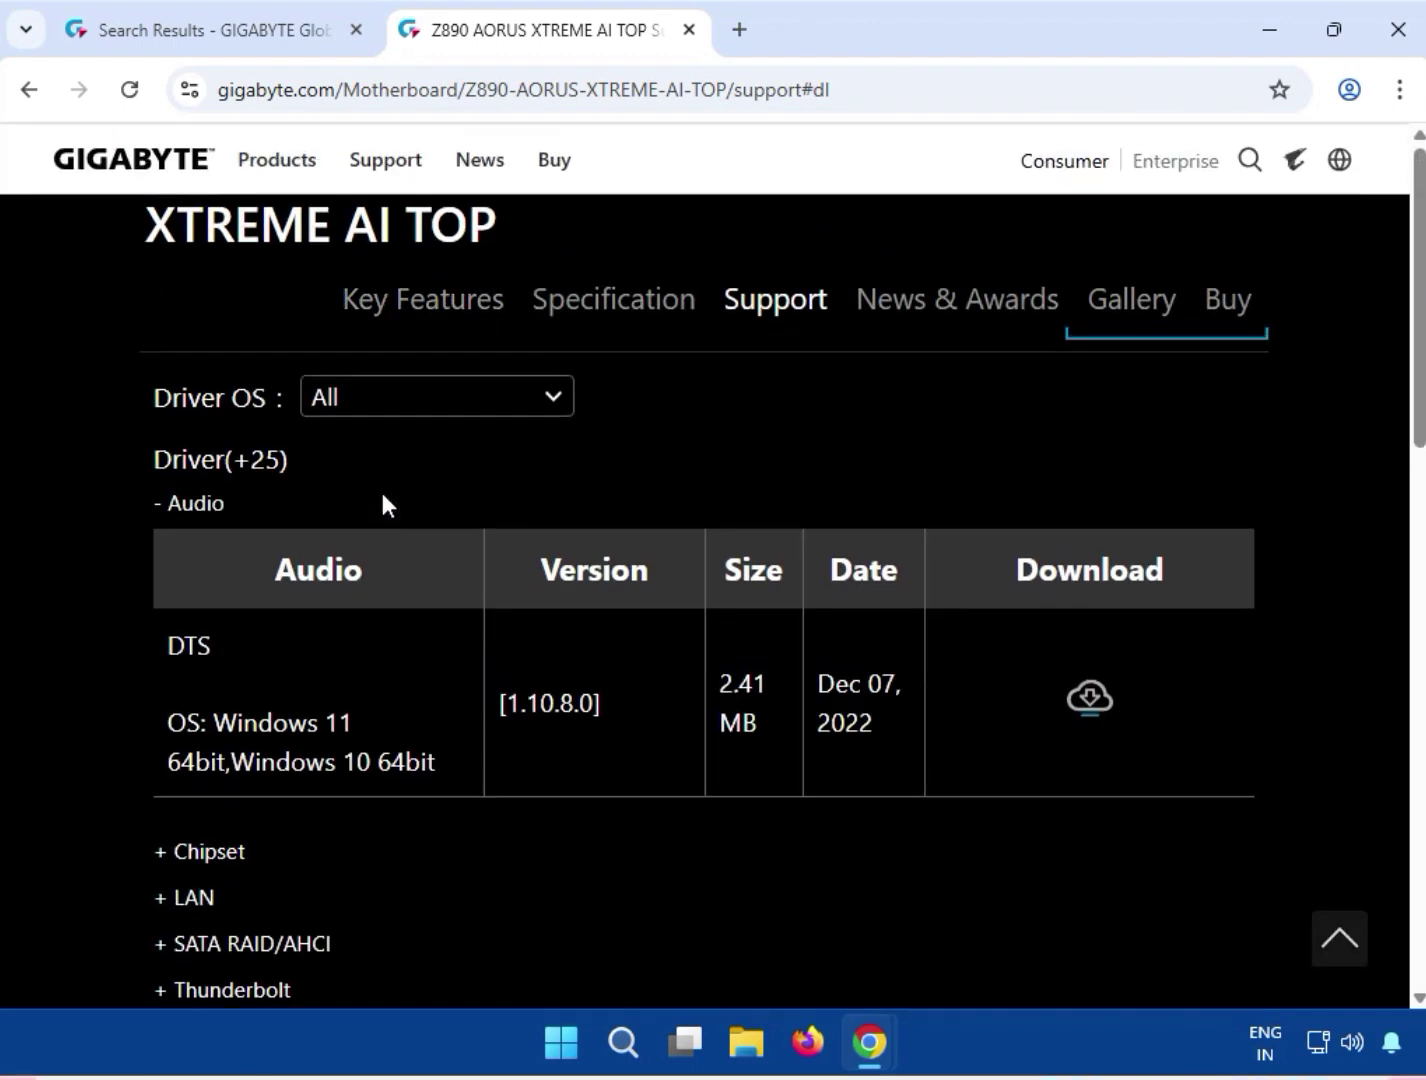
left_click(557, 1046)
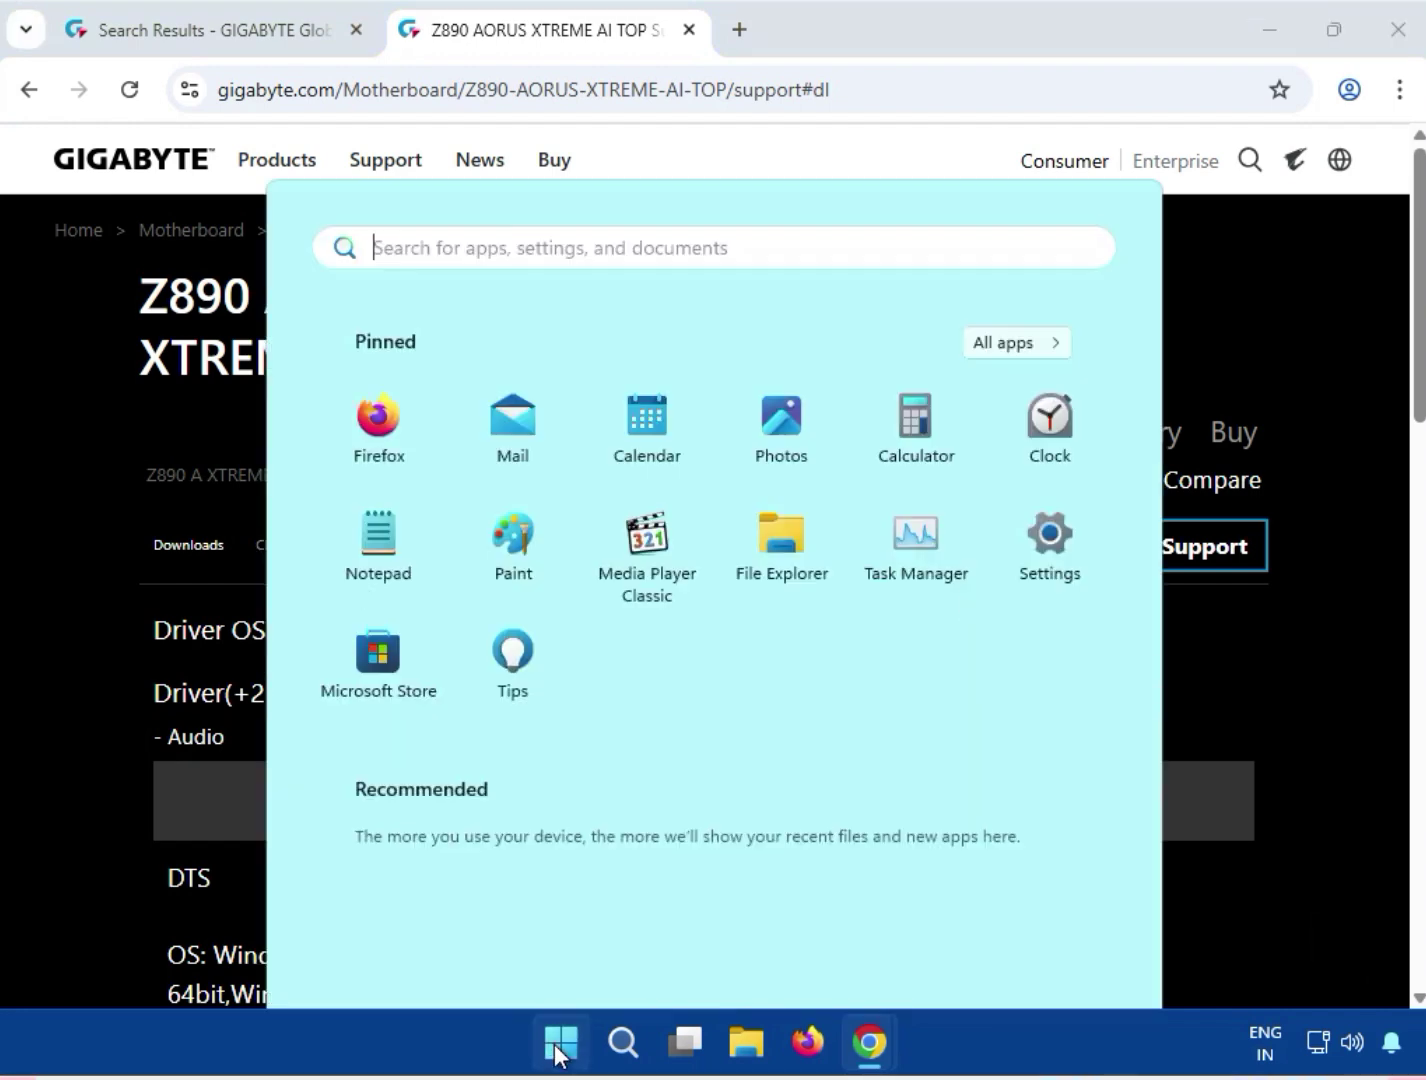
left_click(282, 543)
- Filter the drivers to Windows 11 64bit and download the DTS audio driver version 1.10.8.0
left_click(395, 627)
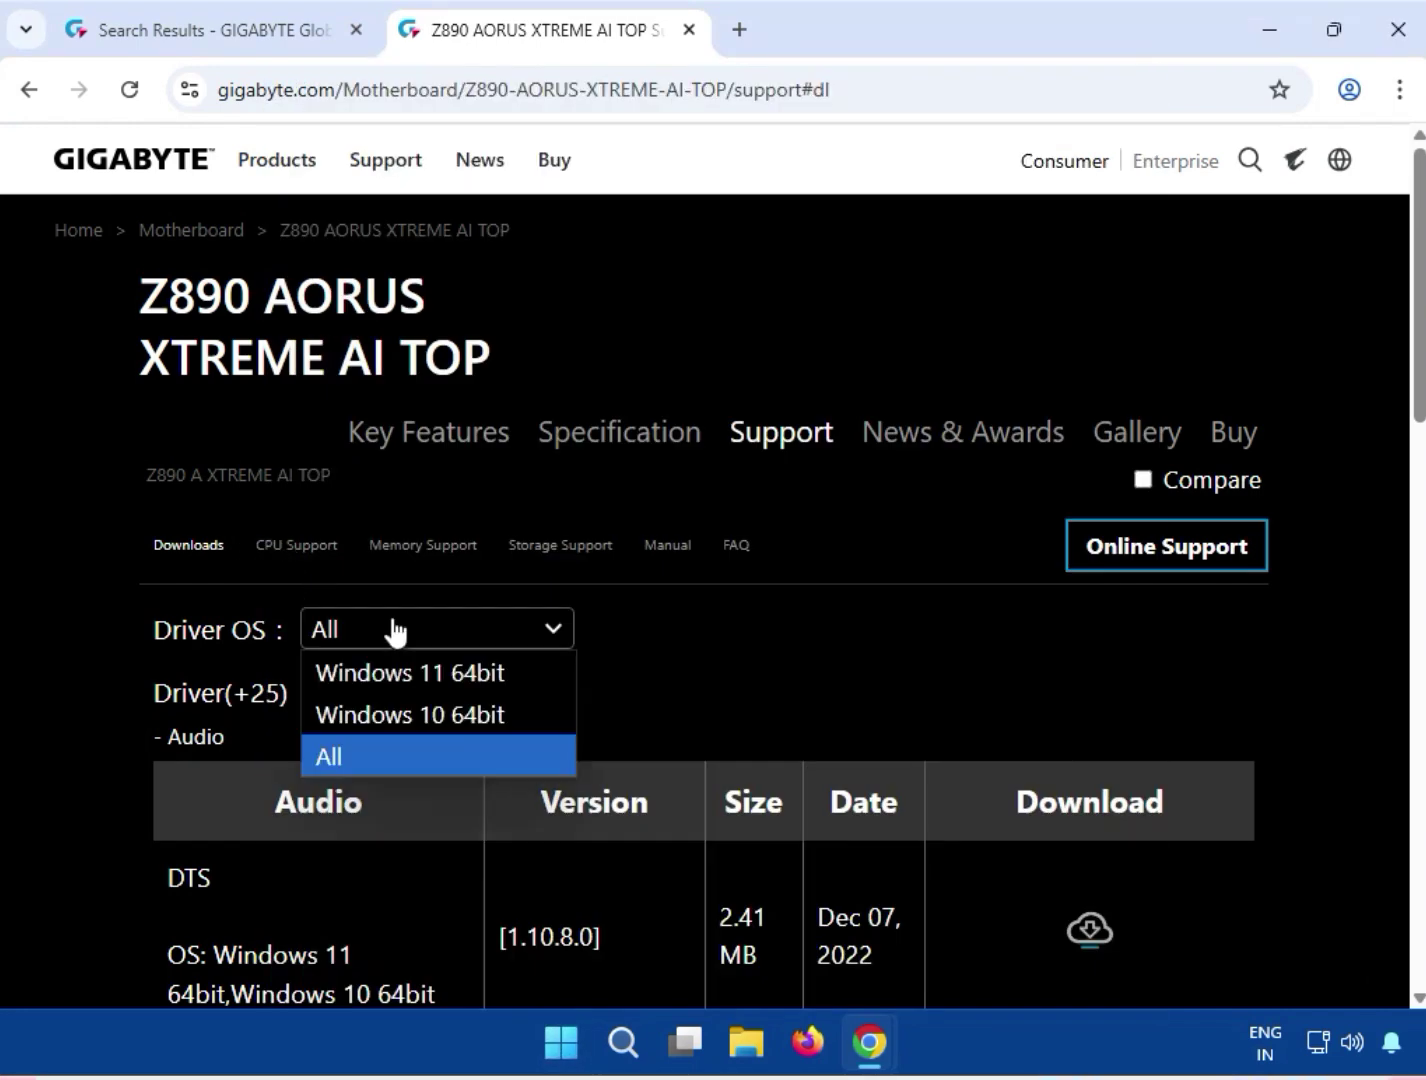
left_click(395, 676)
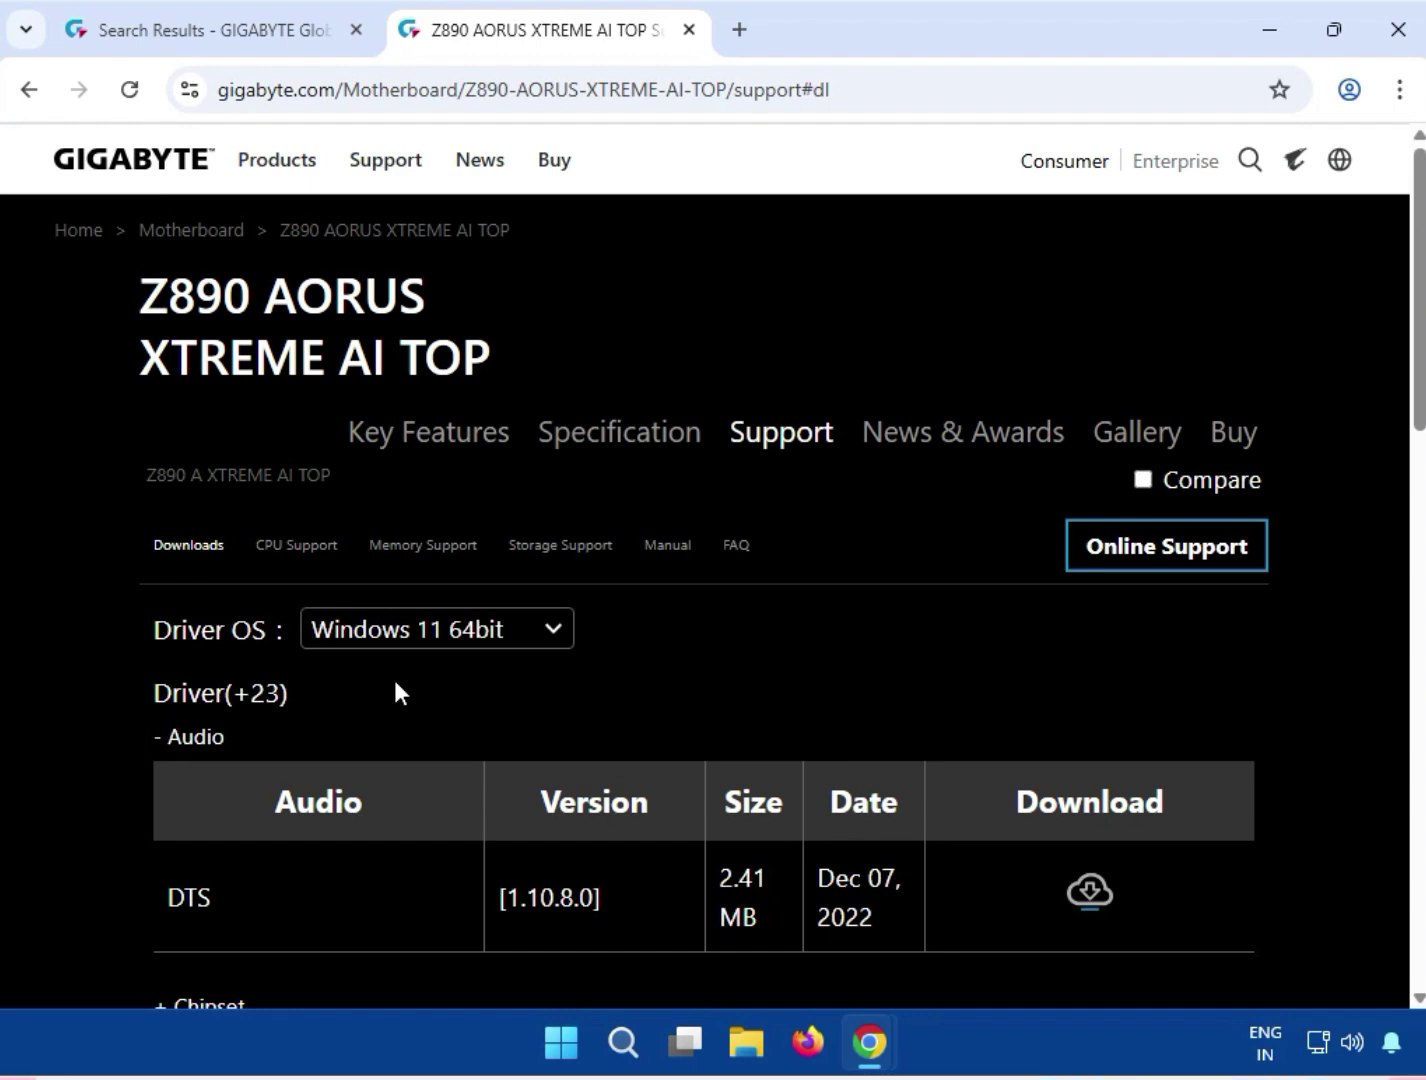
scroll(395, 680, "down", 5)
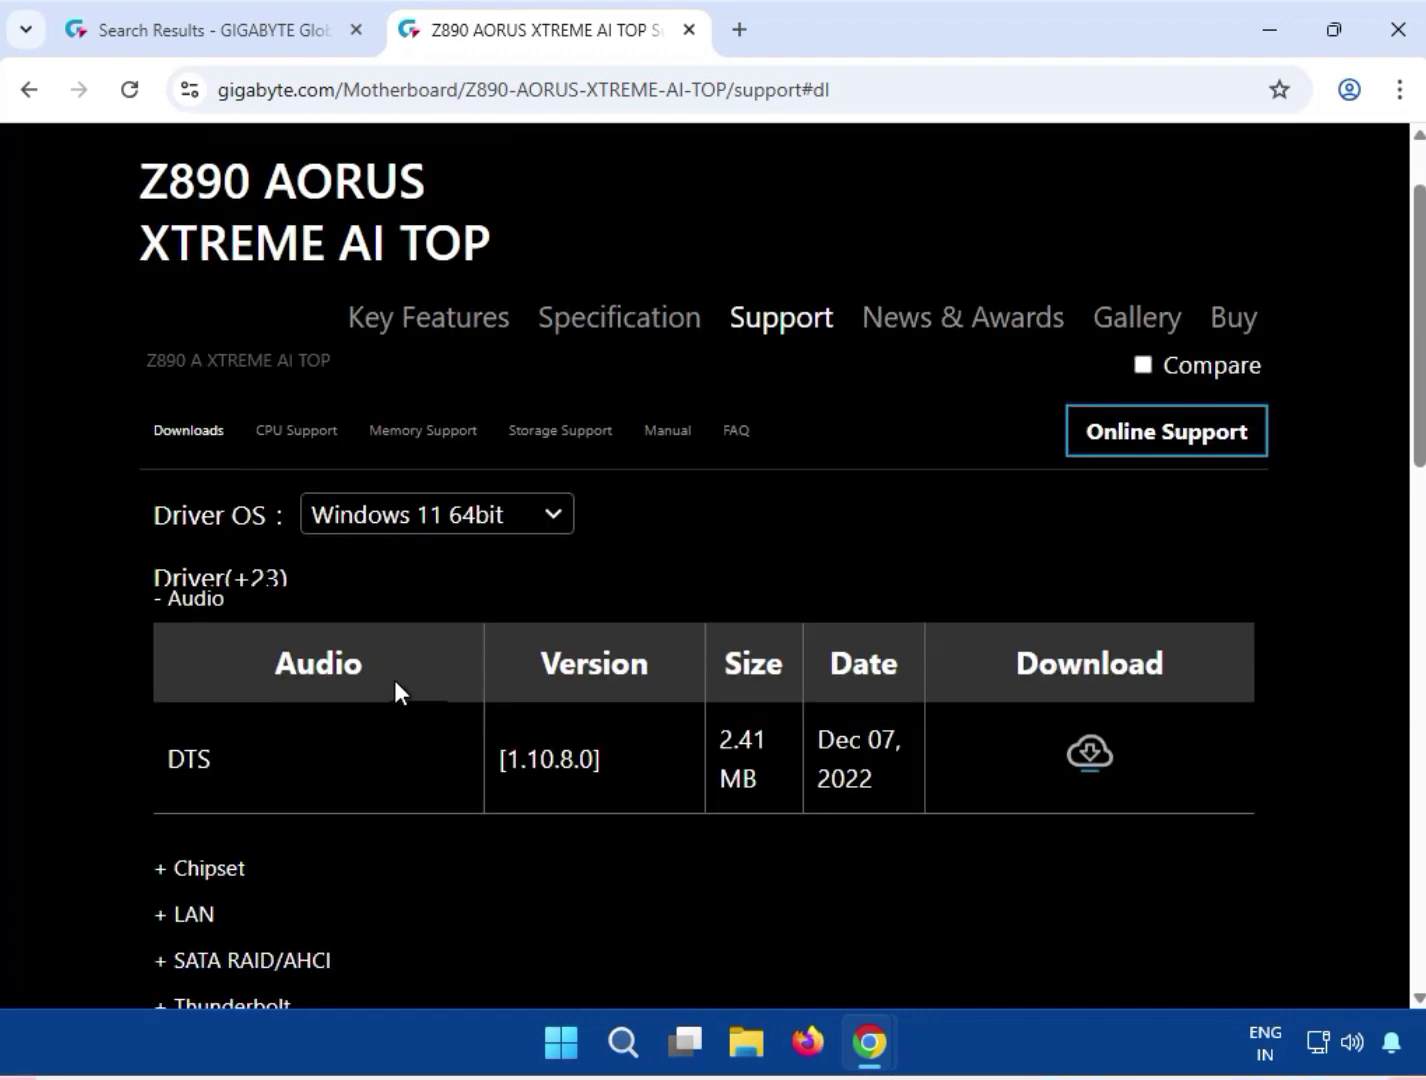
scroll(373, 672, "up", 1)
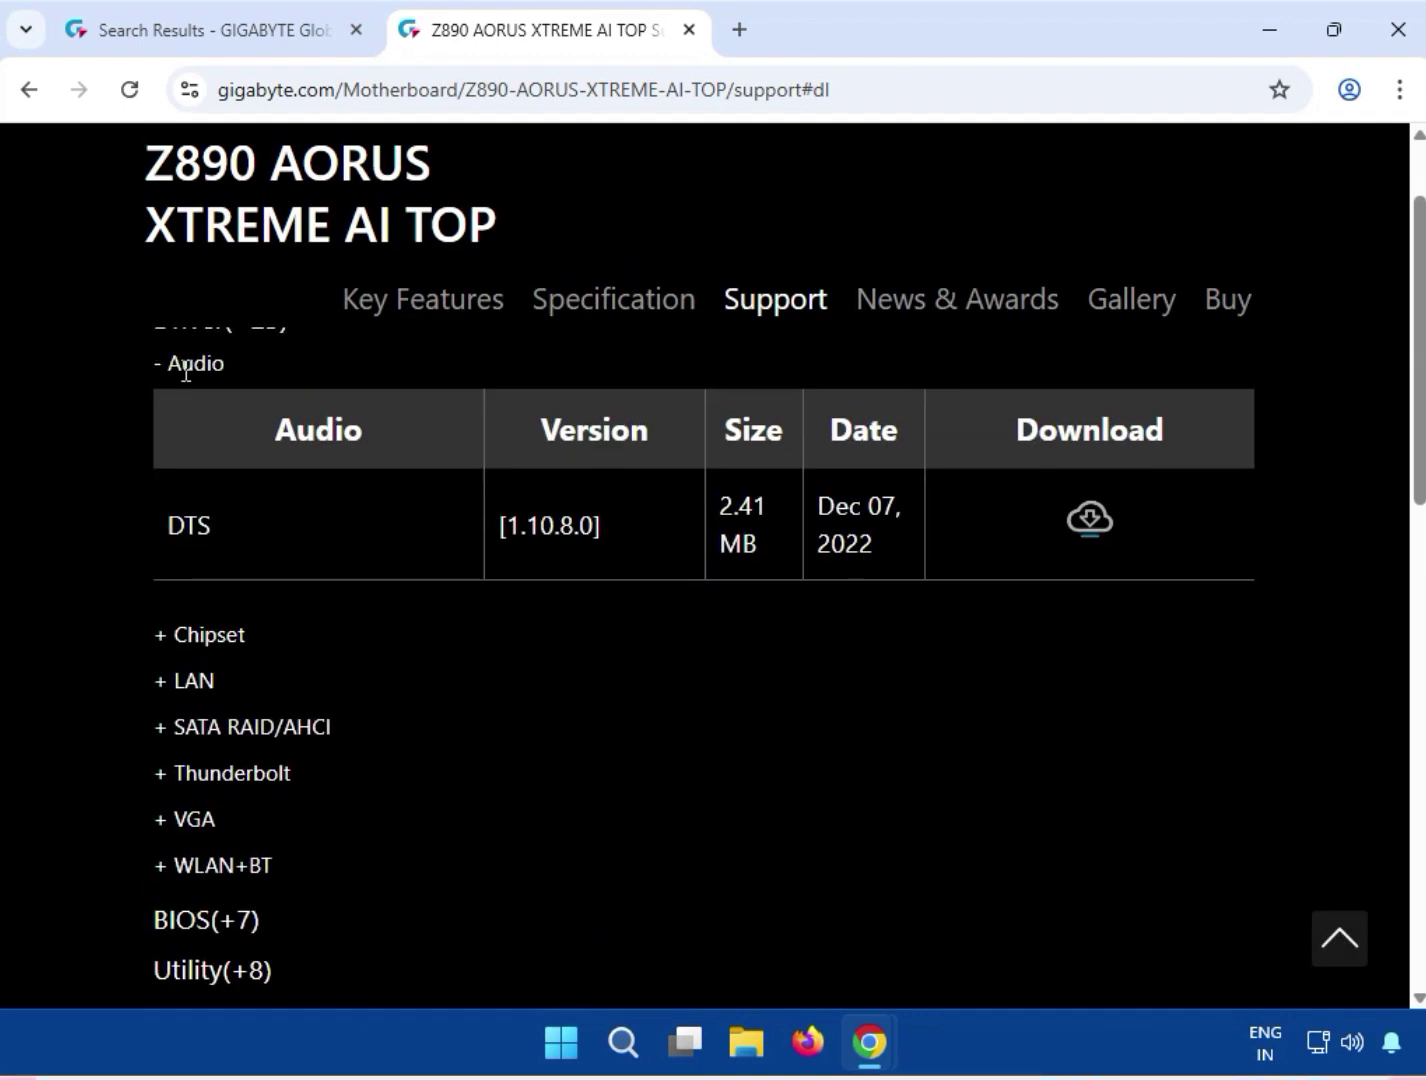
left_click_drag(211, 528, 157, 535)
left_click(1089, 521)
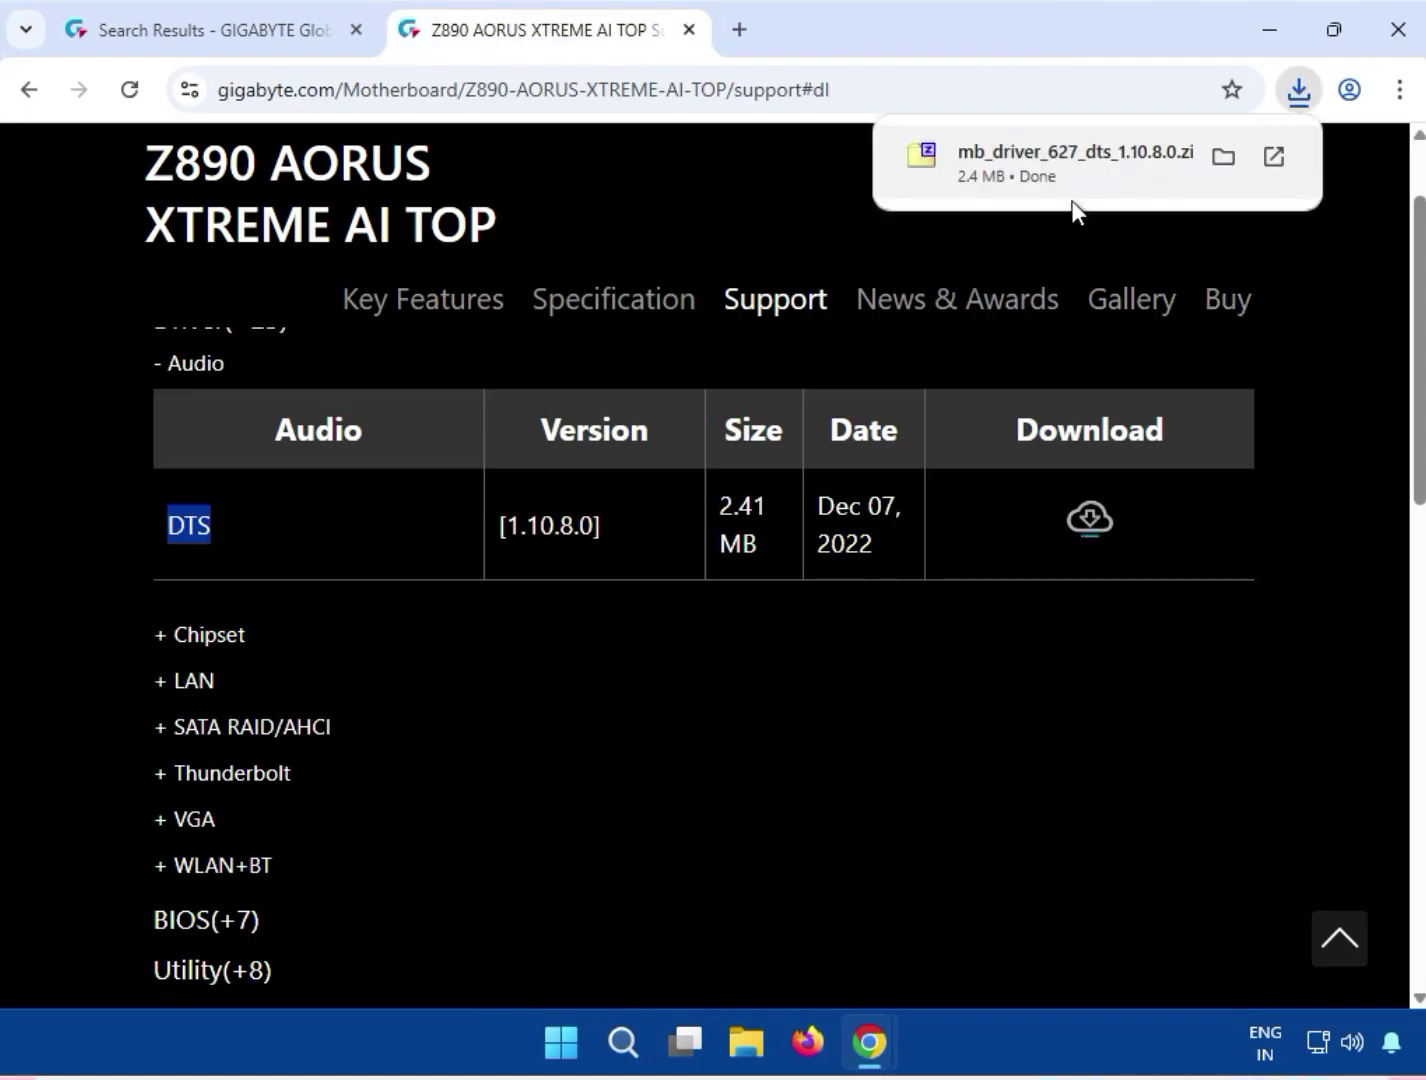
- Run 627_1.10.8.0_DCHSETUP.EXE from the downloaded DTS archive, allow it to make changes, and close the archive
left_click(1034, 158)
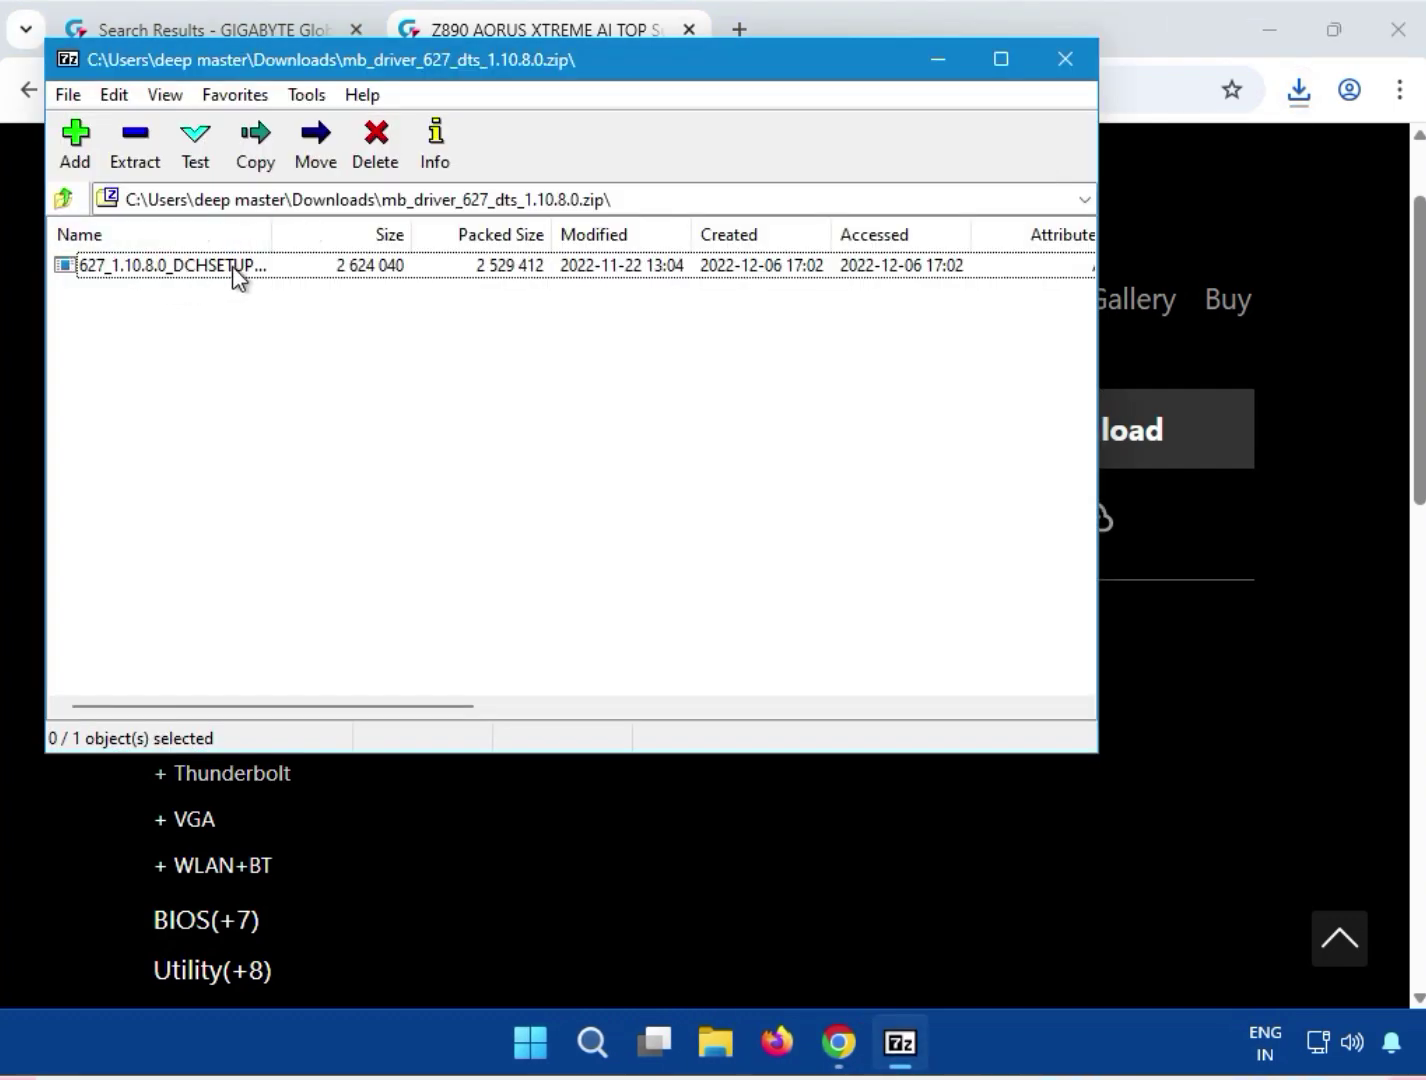
left_click_drag(272, 234, 411, 234)
left_click(188, 267)
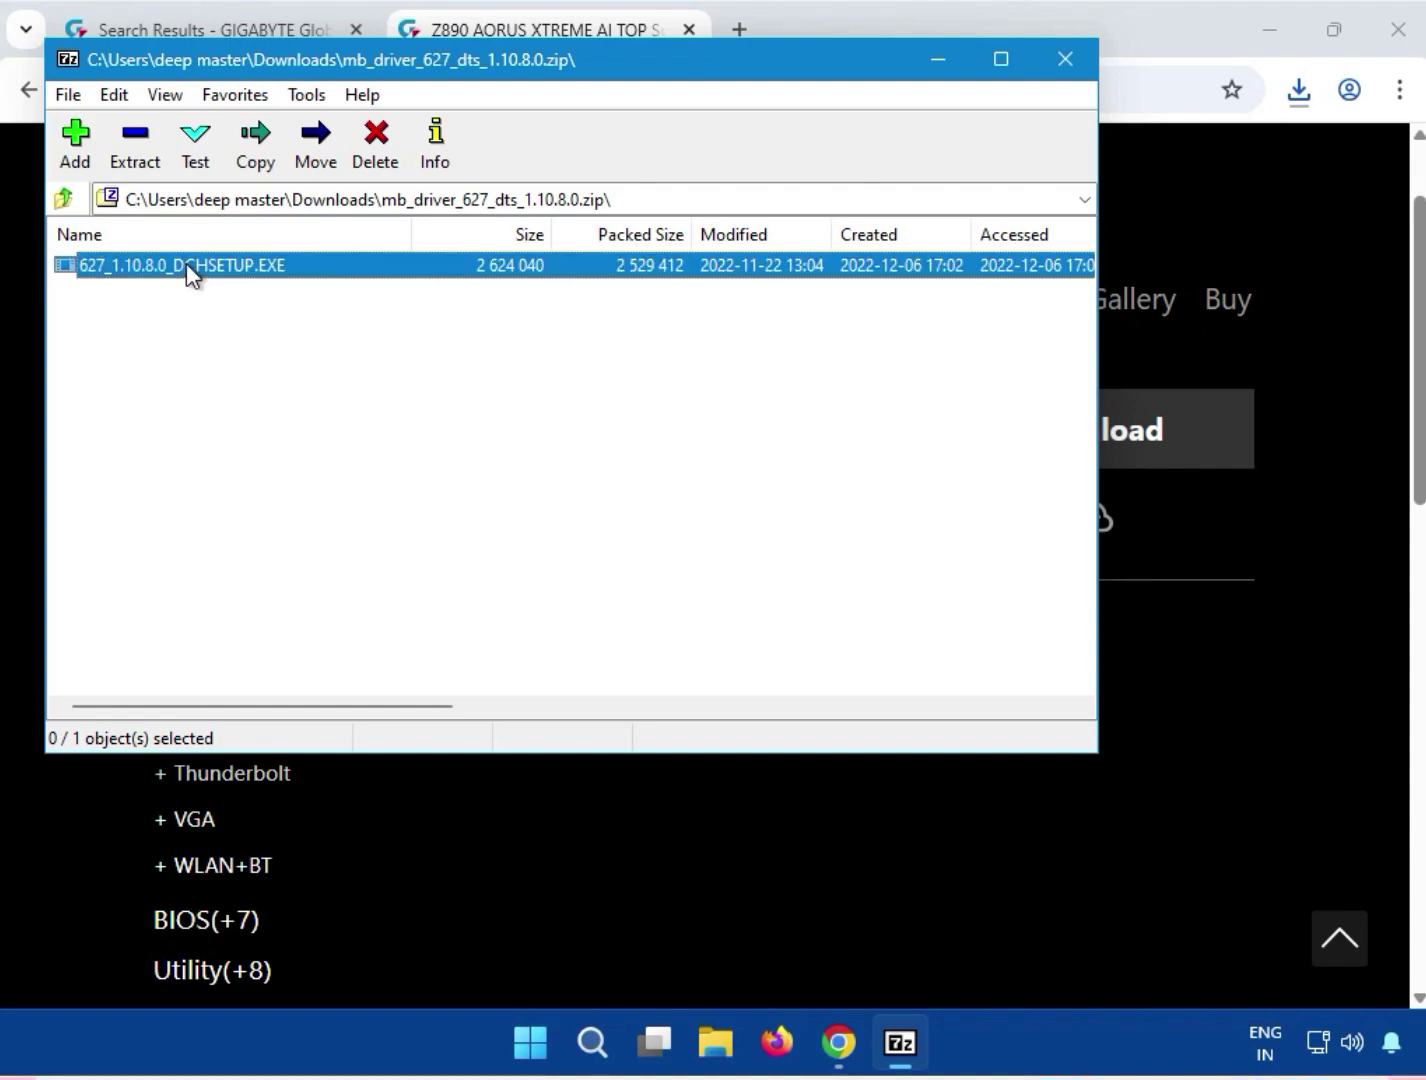
double_click(186, 265)
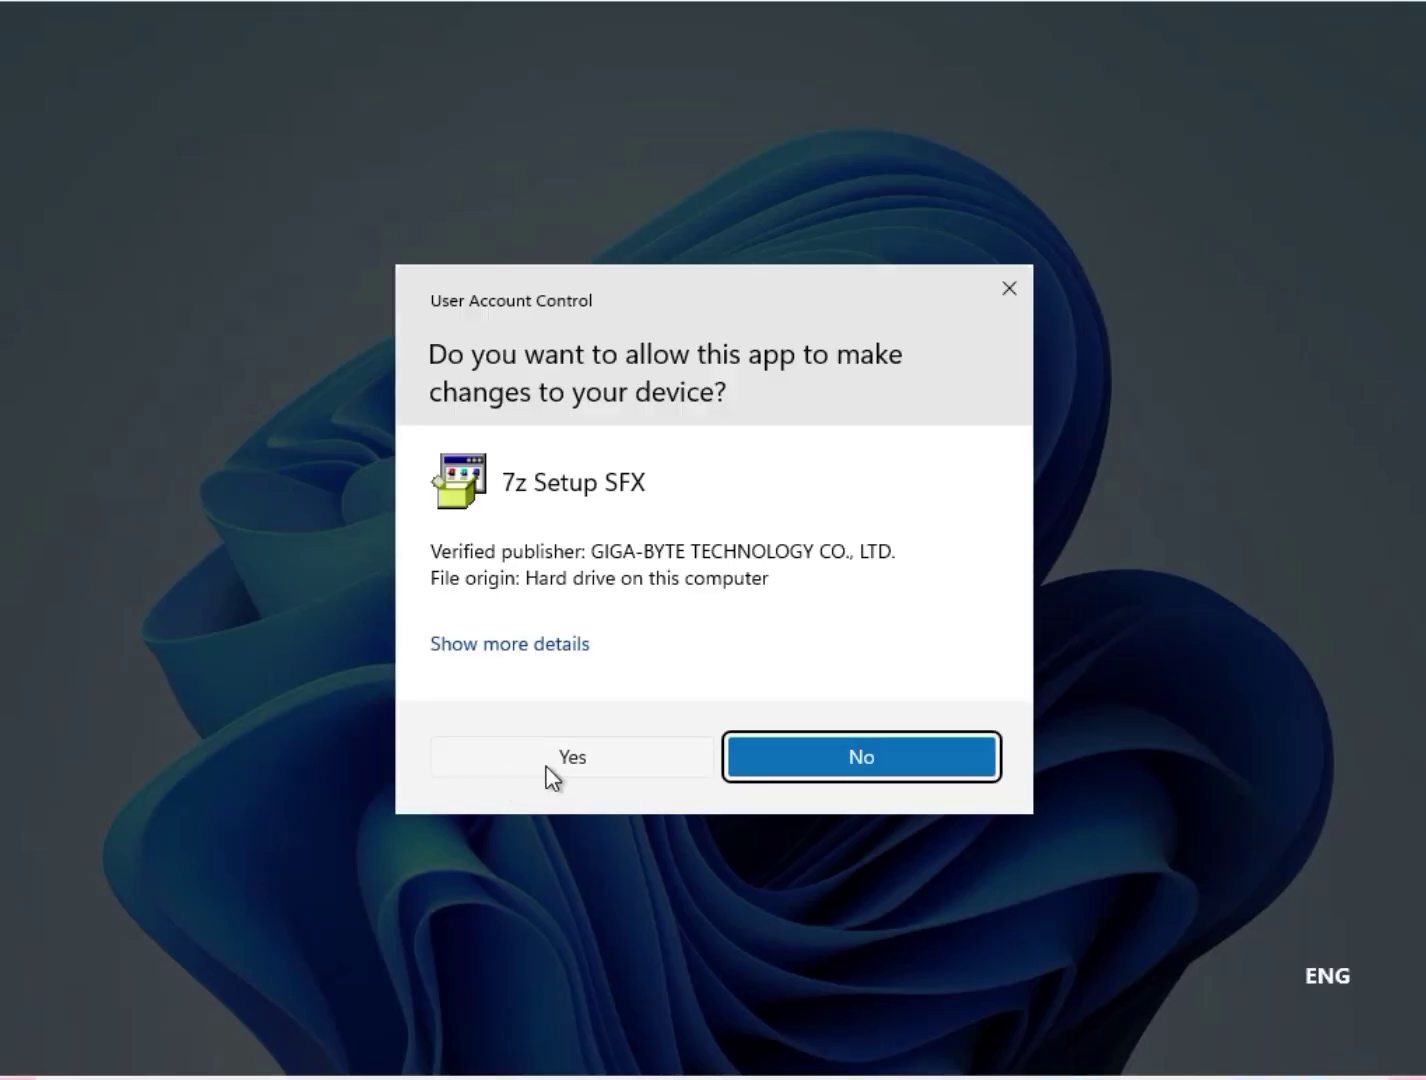
left_click(562, 756)
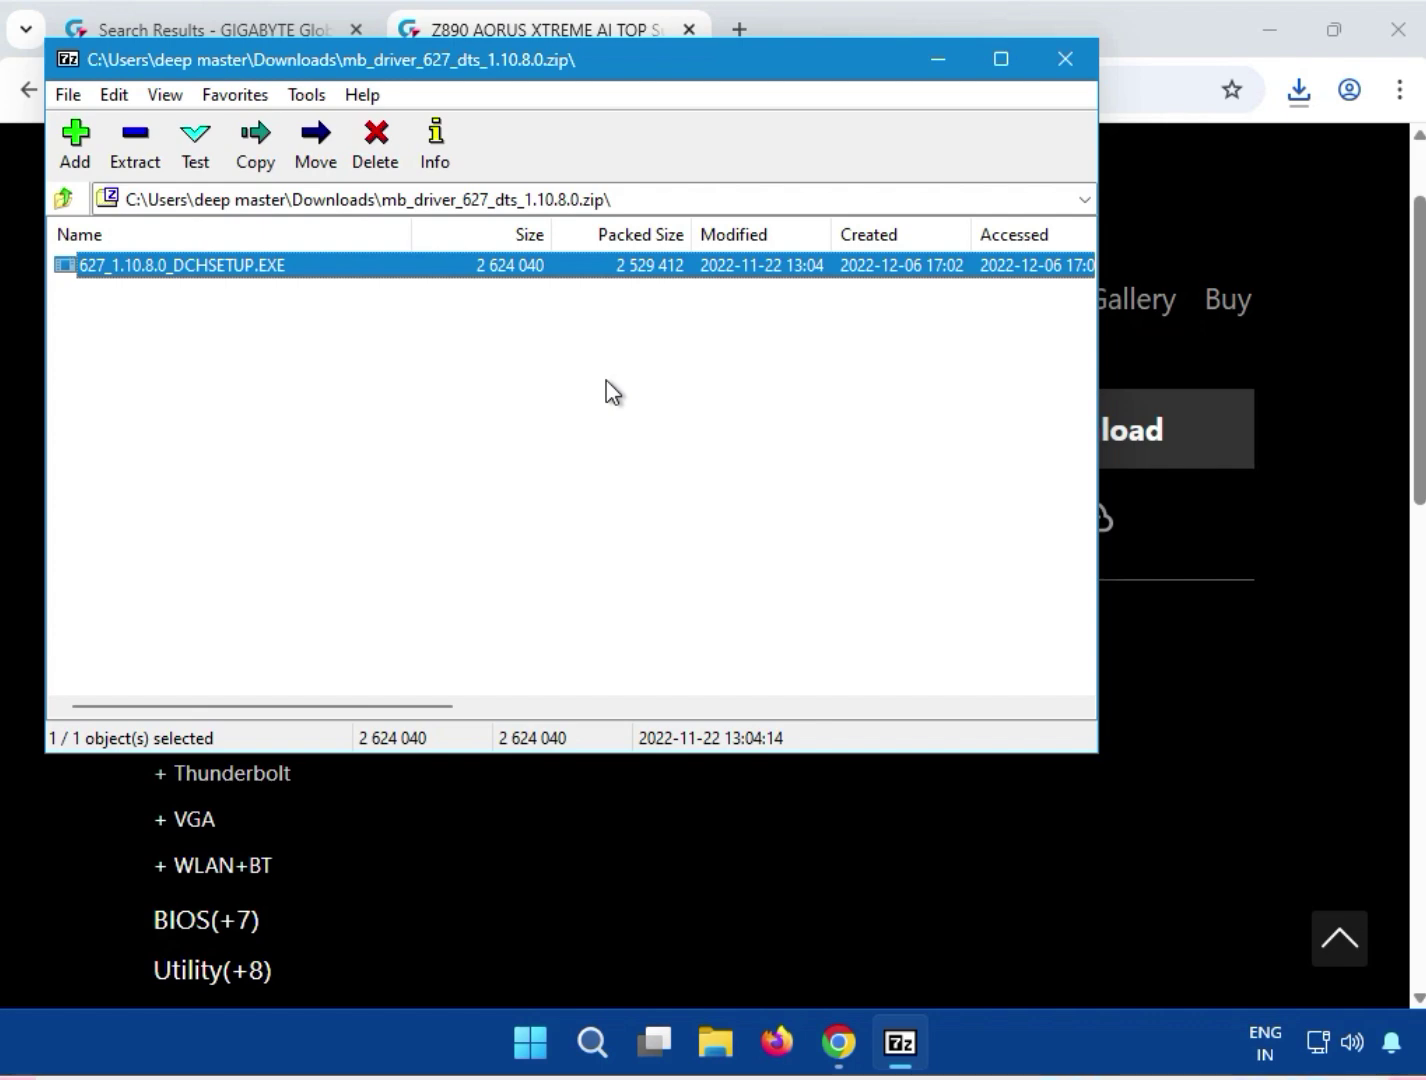
key("Return")
left_click(1066, 59)
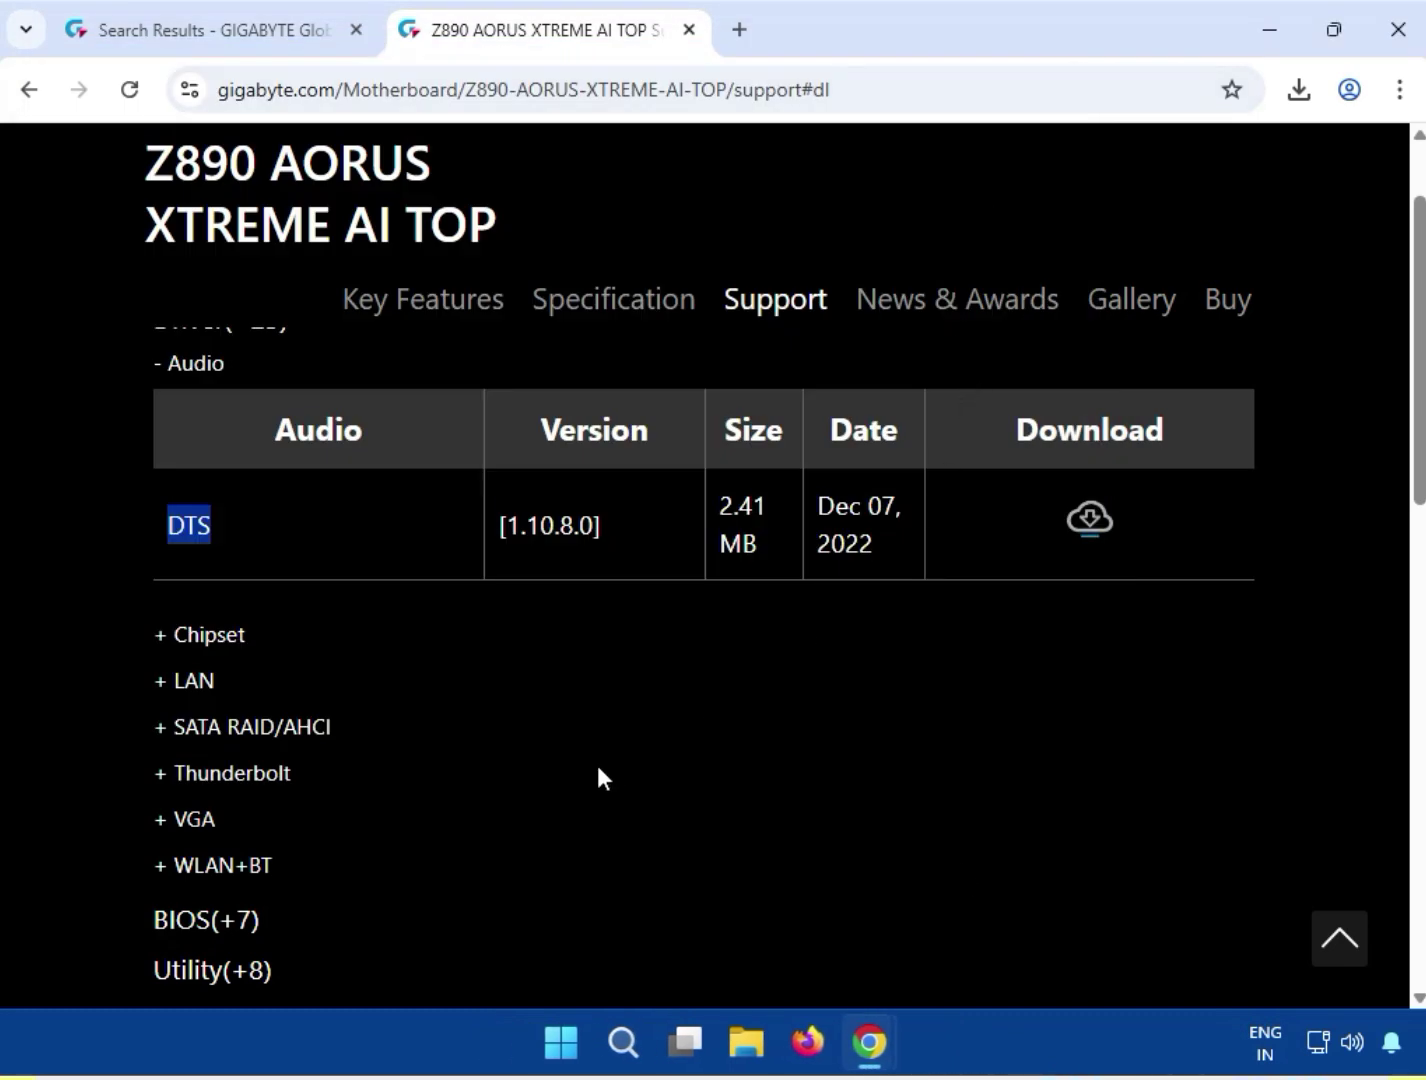
- Expand the Chipset drivers and download the Intel NPU (Neural Processing Unit) Driver version 32.0.100.3717
left_click(162, 634)
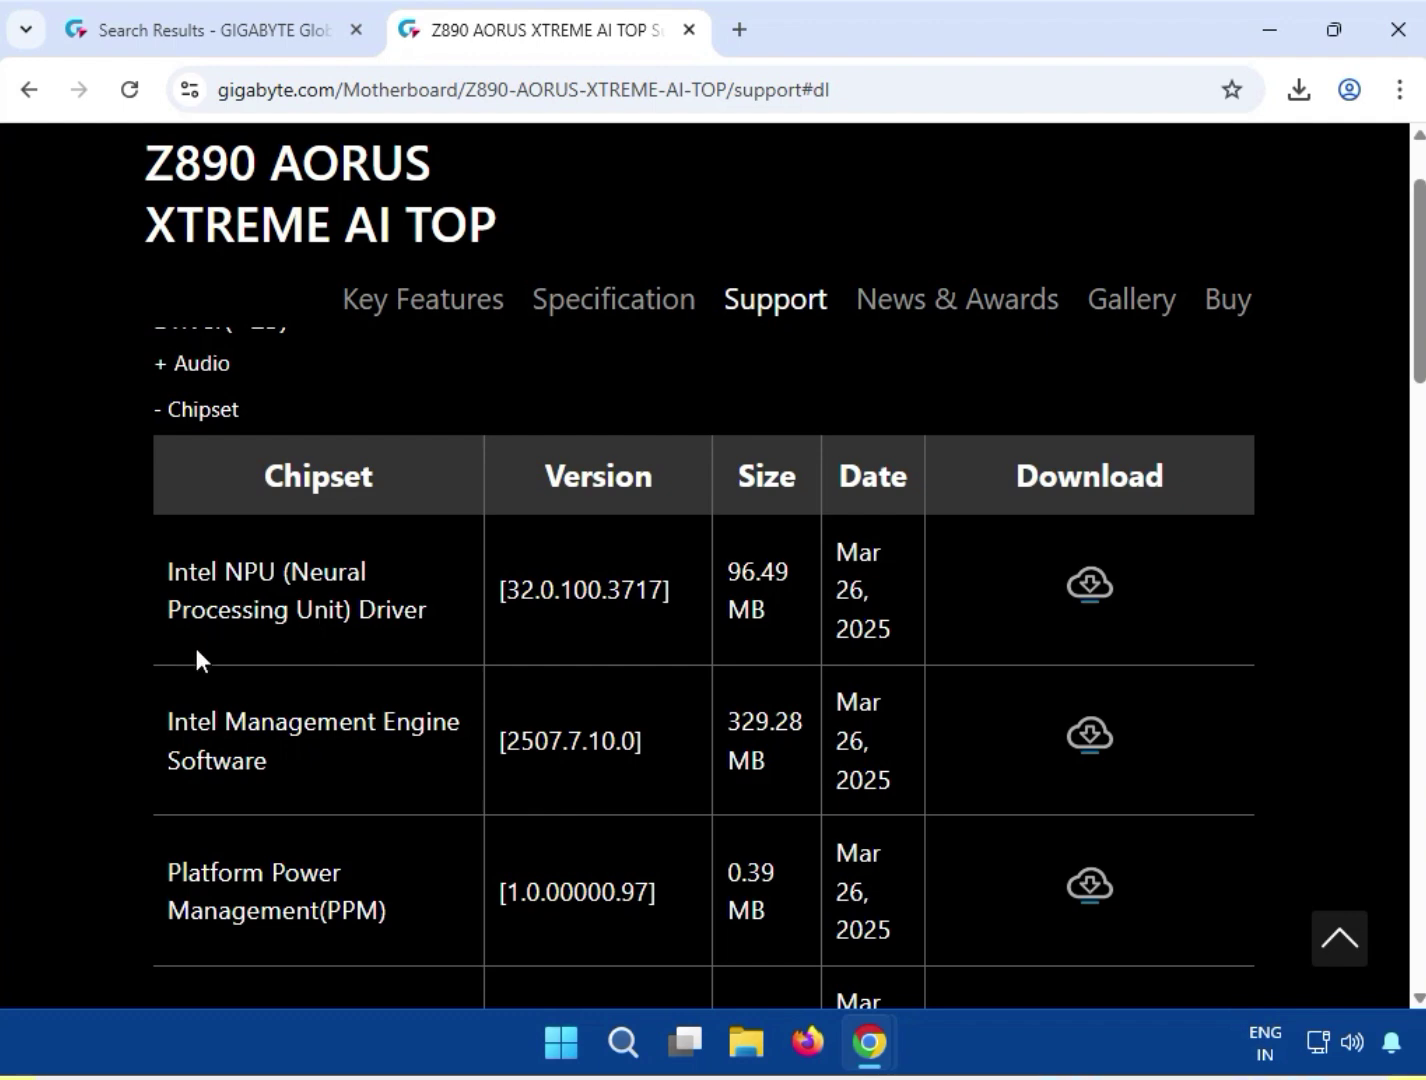
scroll(197, 658, "down", 1)
scroll(200, 710, "up", 1)
left_click_drag(217, 572, 428, 614)
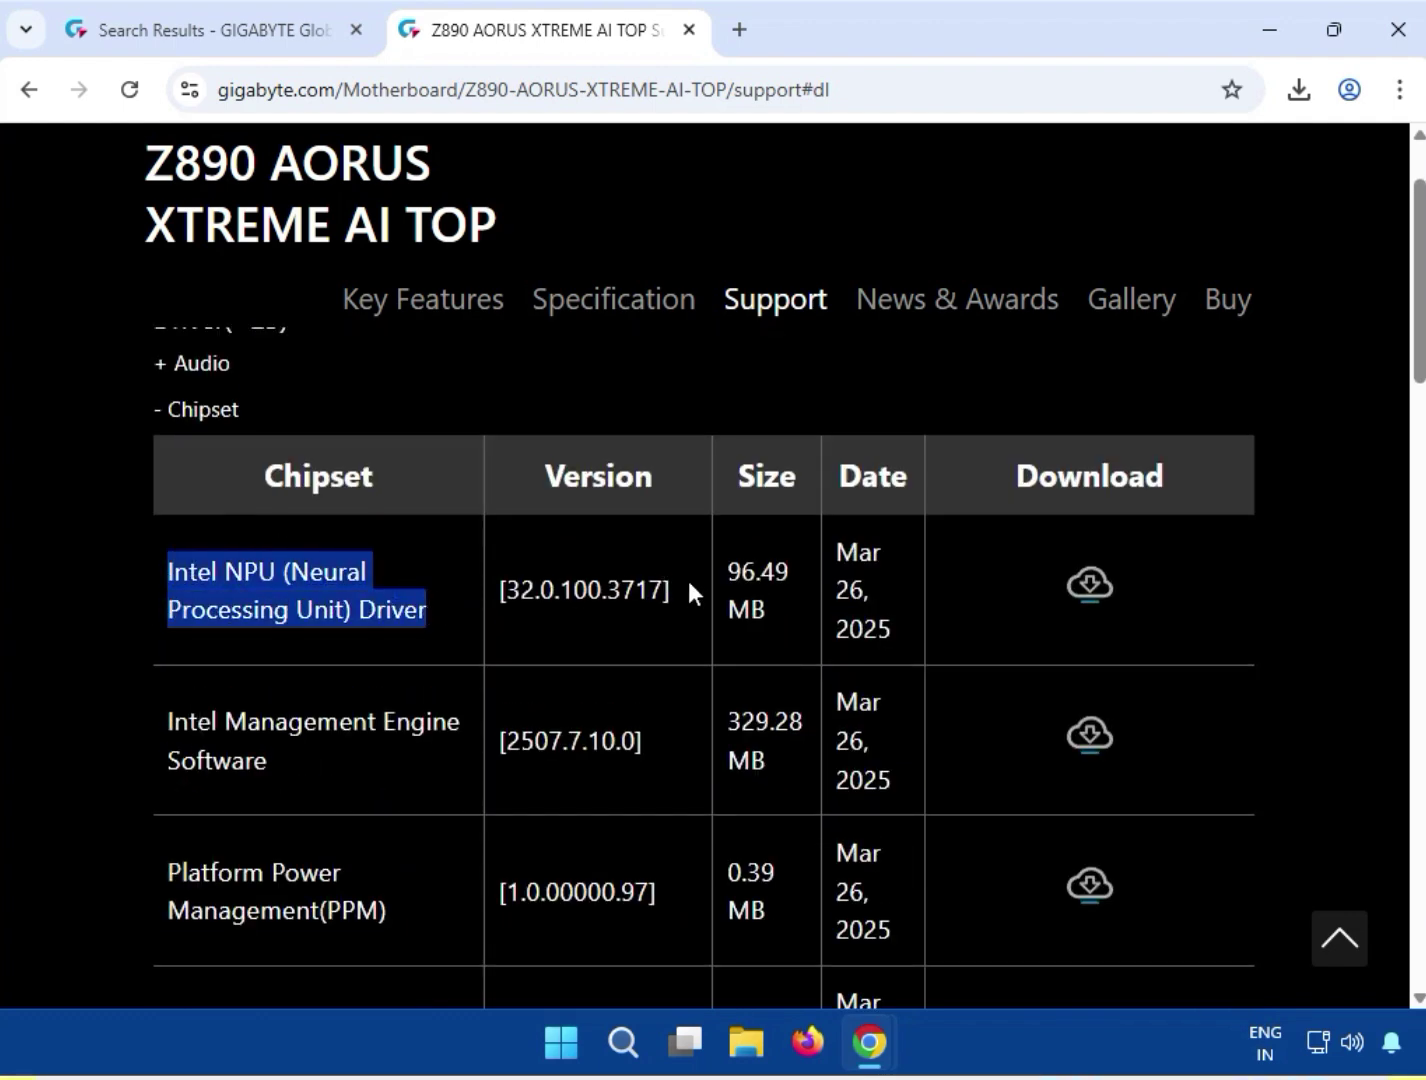
left_click(1093, 579)
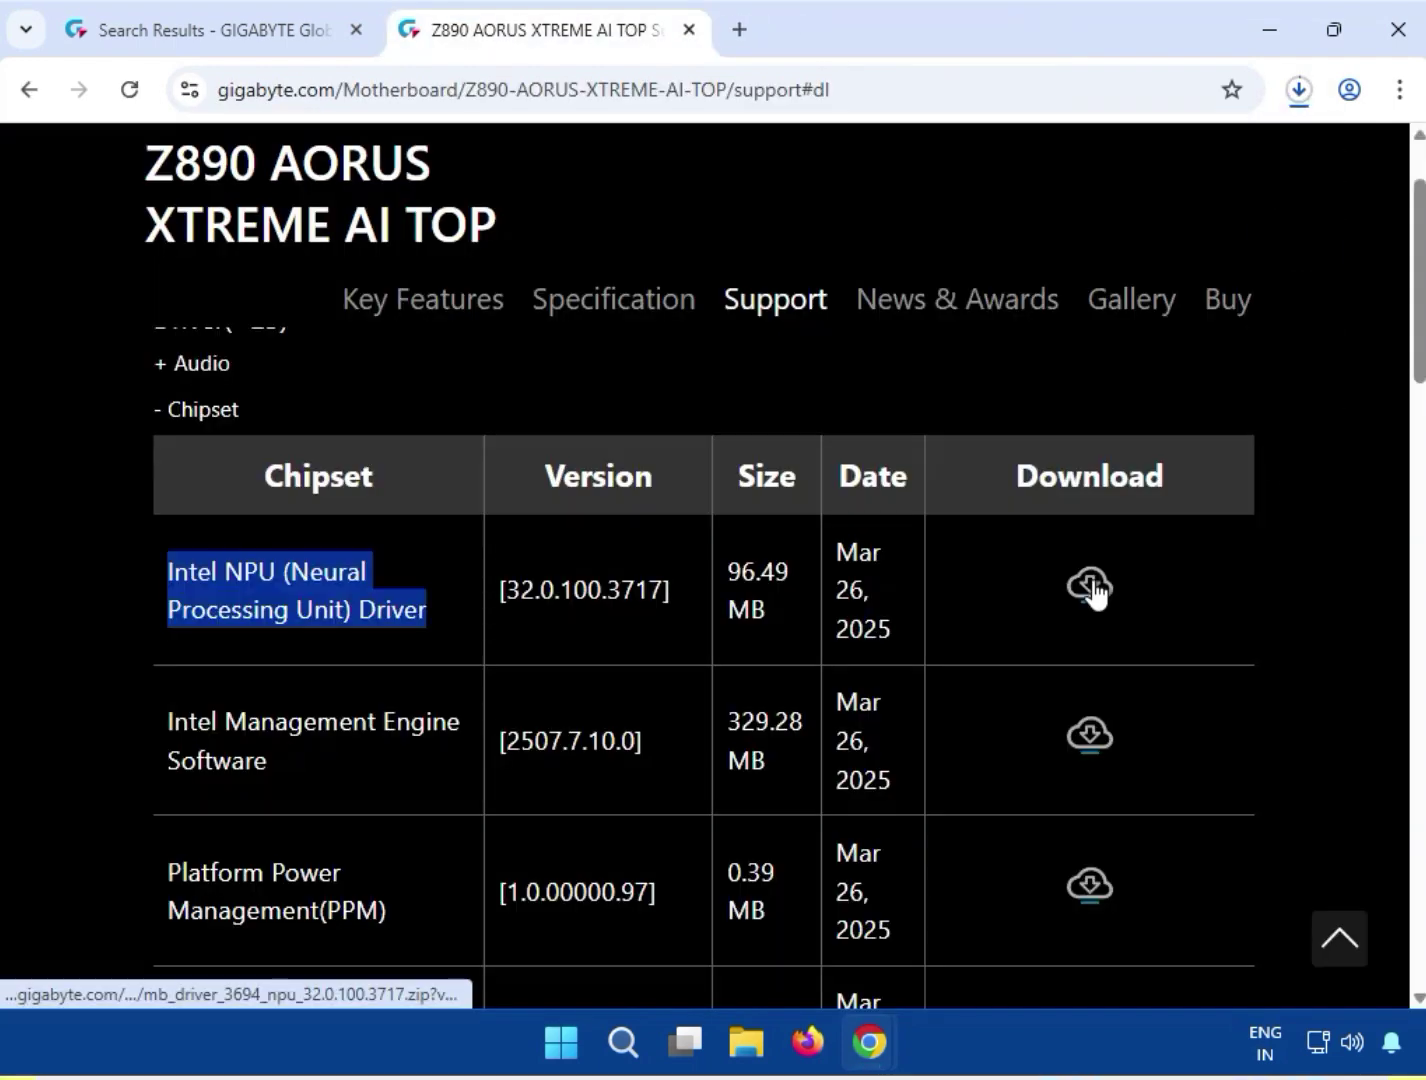
- Run mb_driver_3694_npu_32.0.100.3717.exe from the downloaded NPU archive, allow it to make changes, and close the archive
left_click(1299, 90)
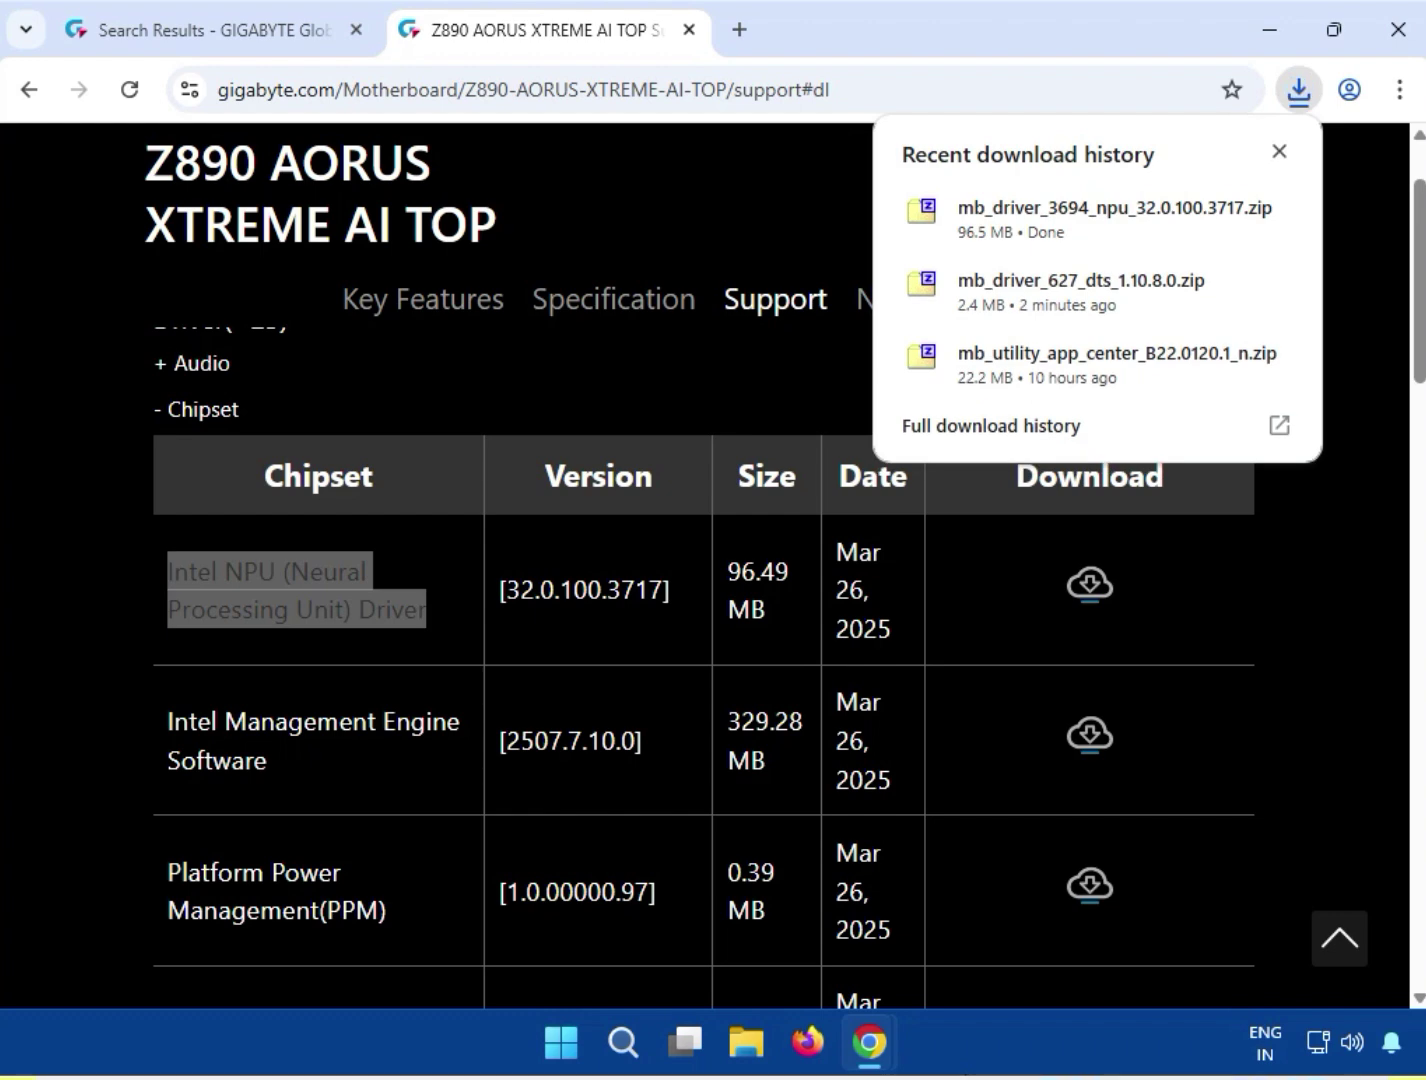
left_click(997, 215)
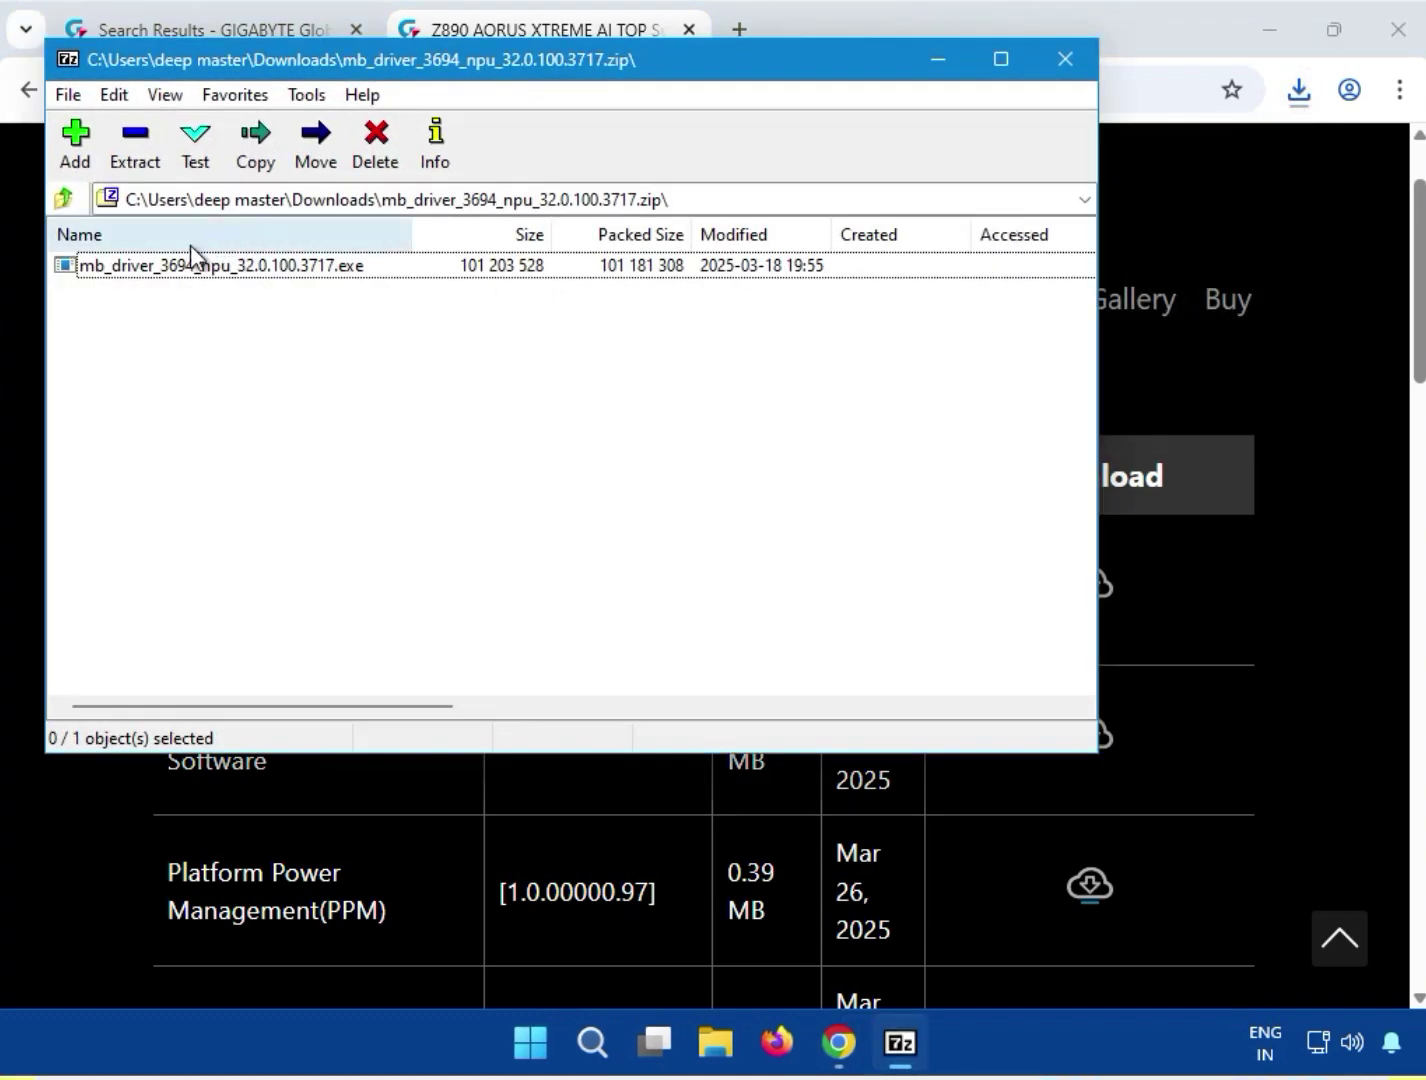
left_click(180, 268)
double_click(181, 269)
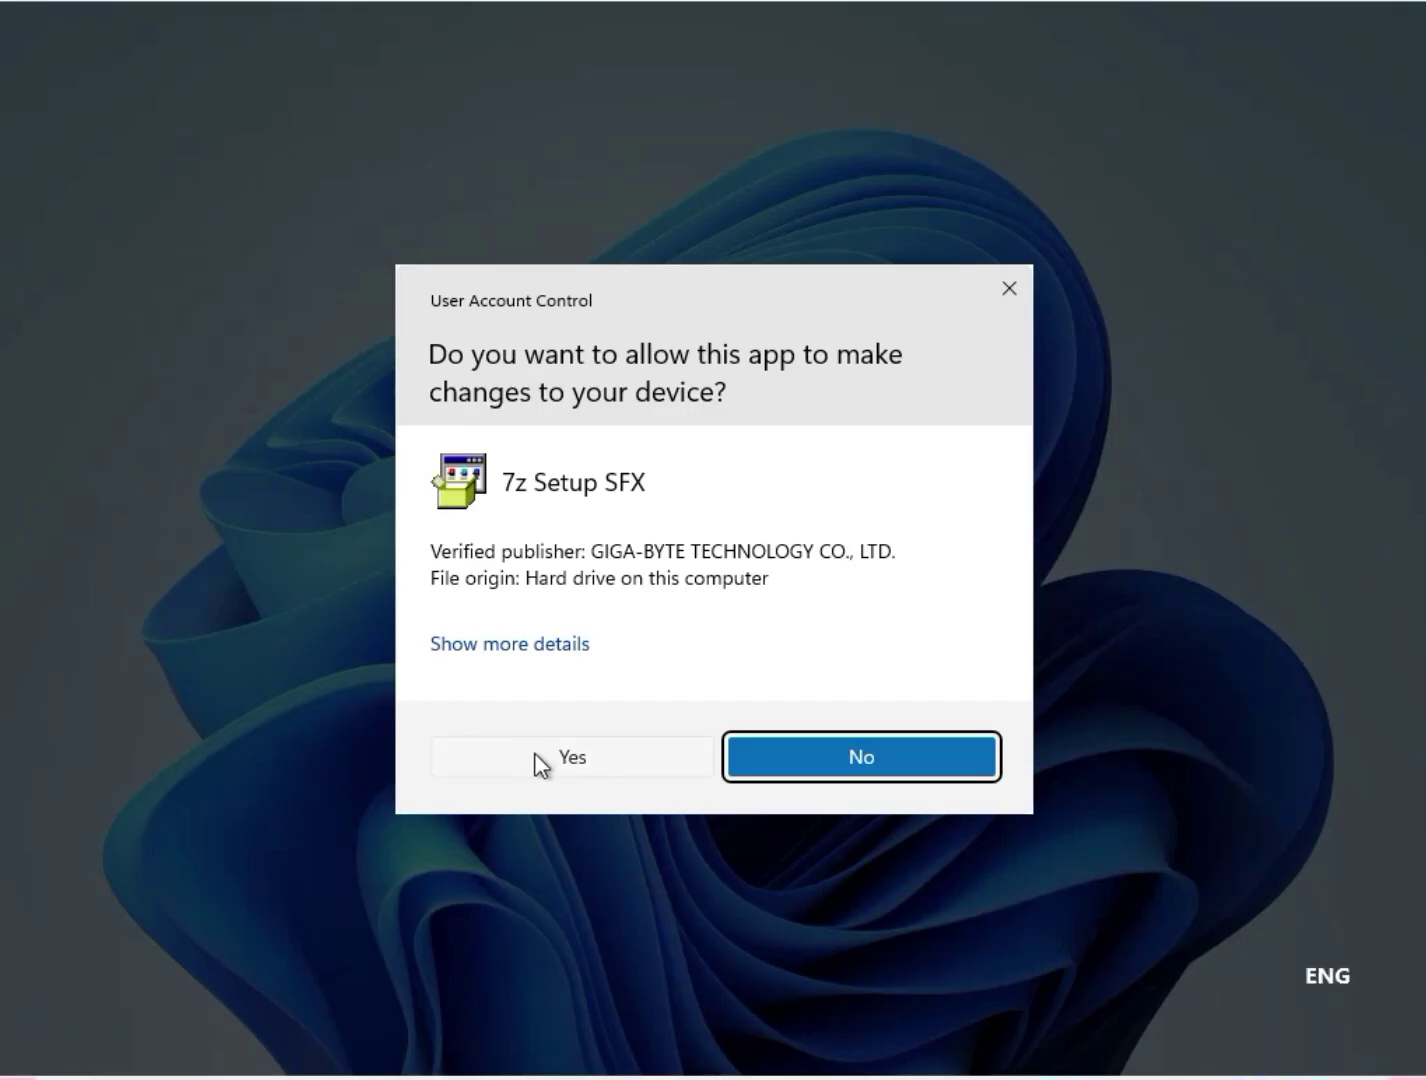
left_click(555, 764)
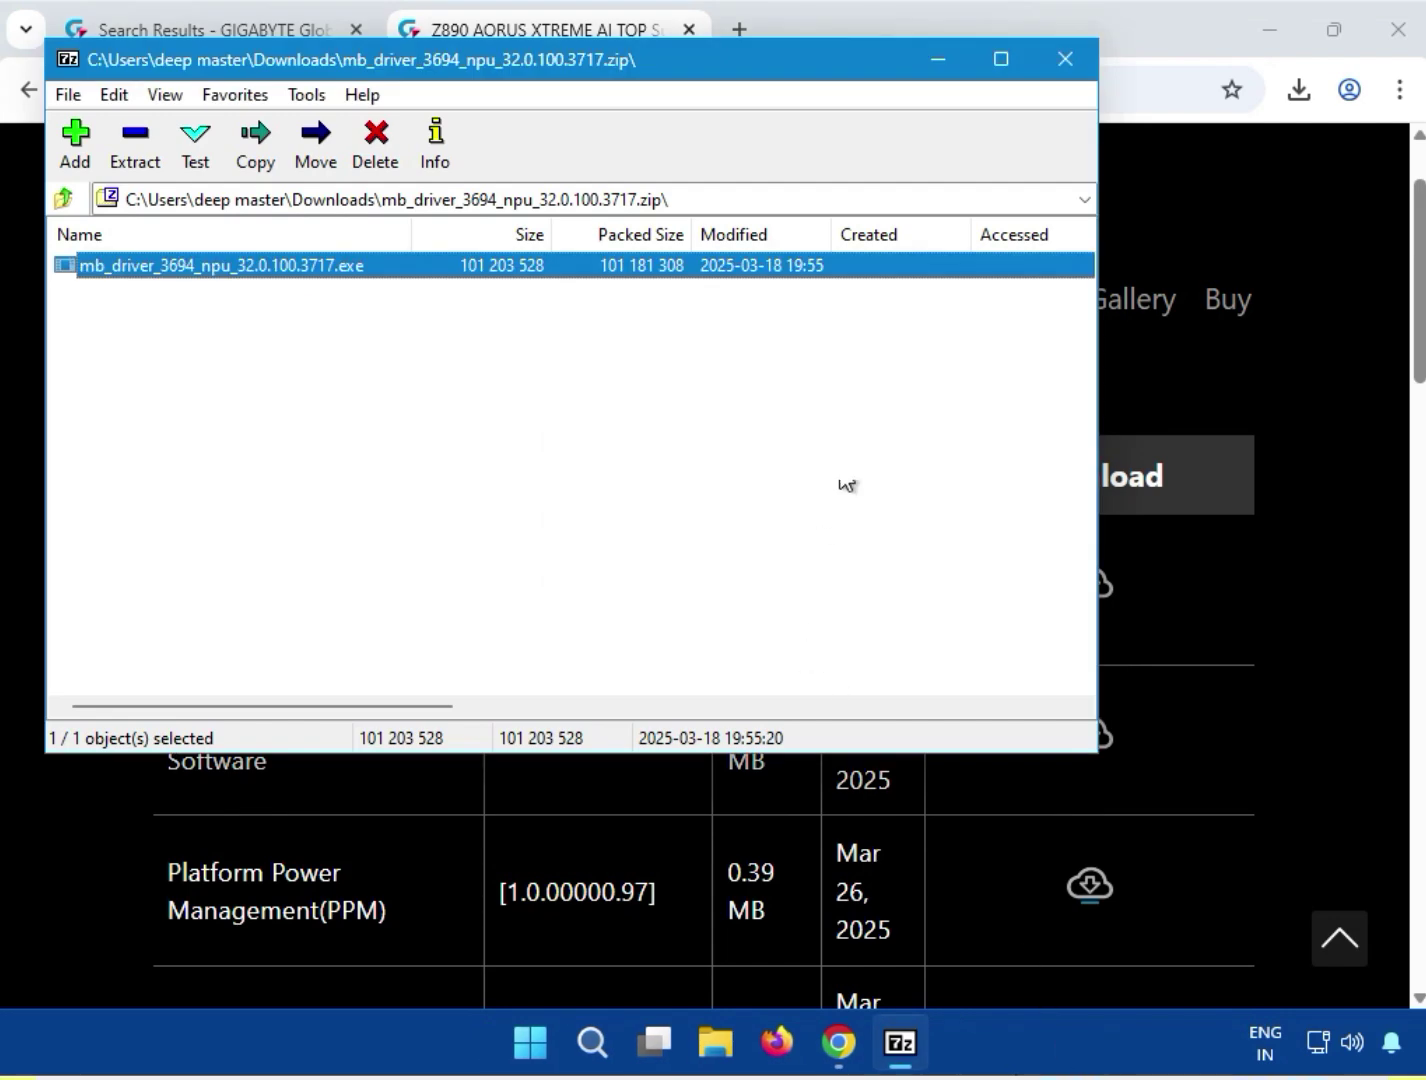
left_click(1064, 60)
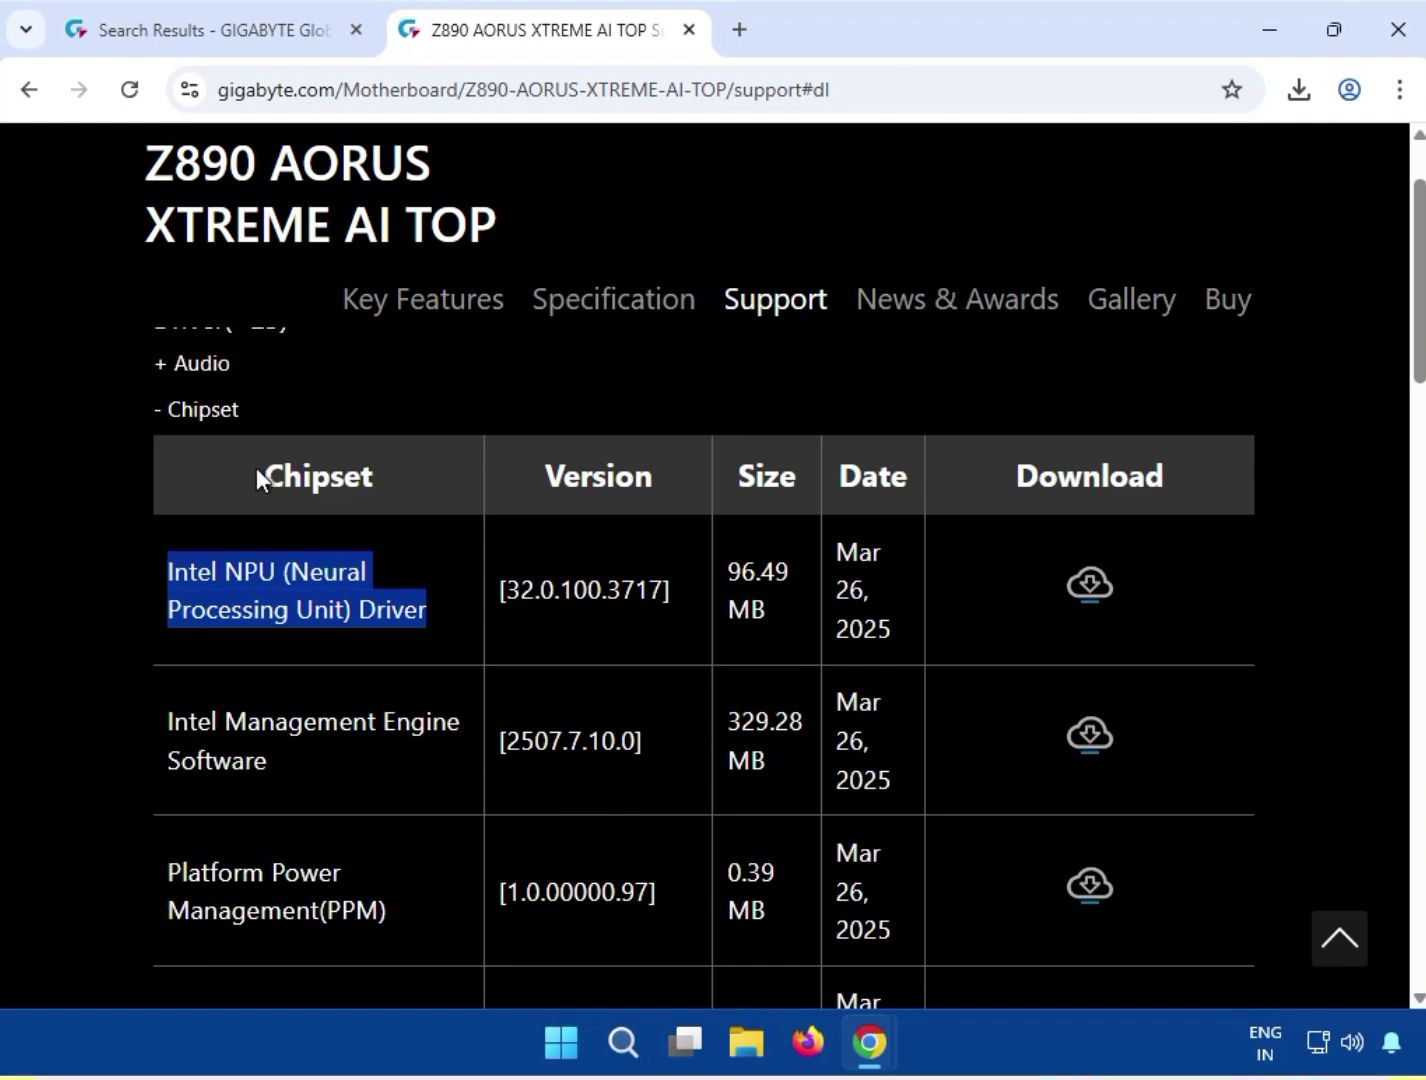
- Expand the LAN drivers, download the Aquantia LAN Driver version 3.1.10.0, and show the recent downloads
scroll(340, 678, "down", 7)
scroll(340, 677, "down", 6)
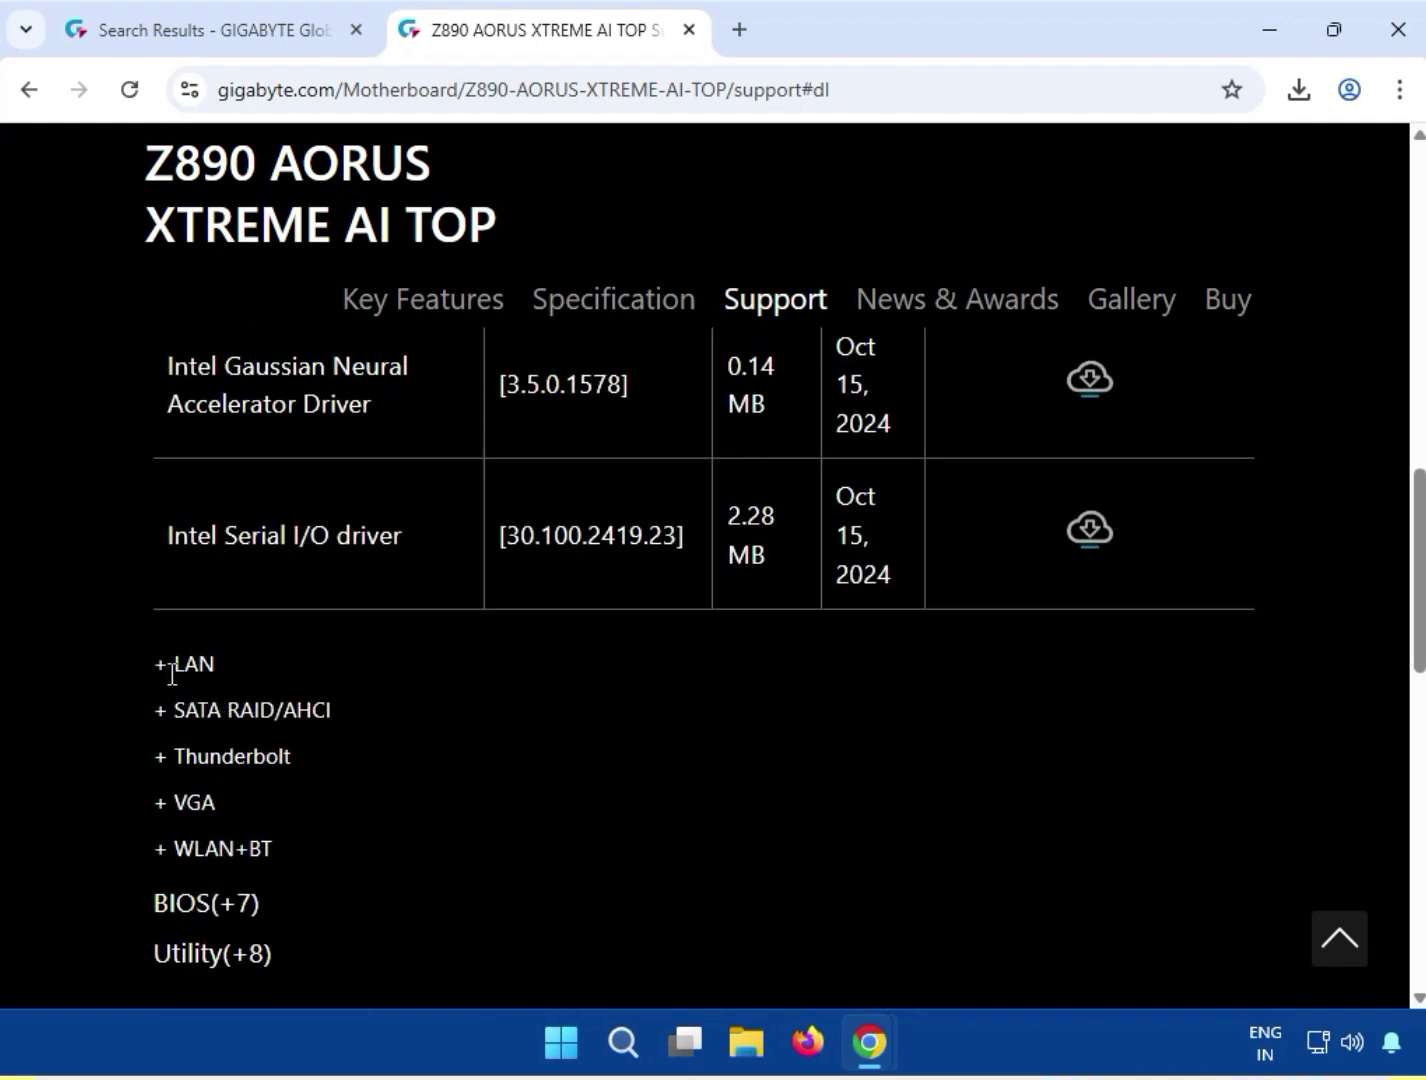
scroll(175, 675, "down", 6)
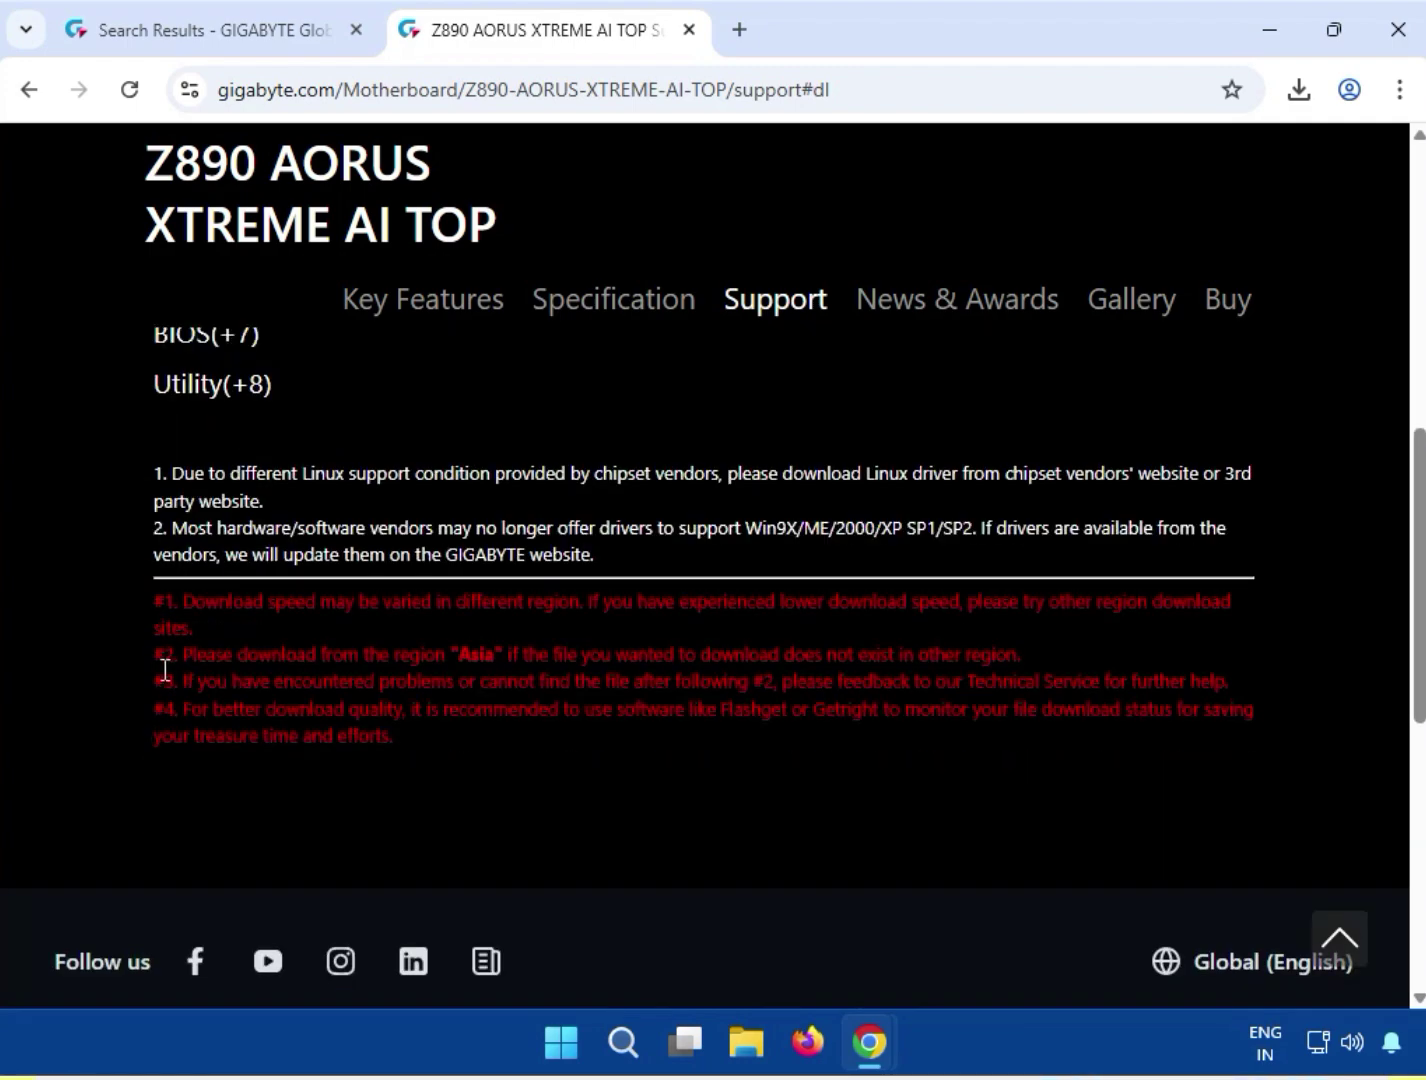
scroll(243, 665, "up", 10)
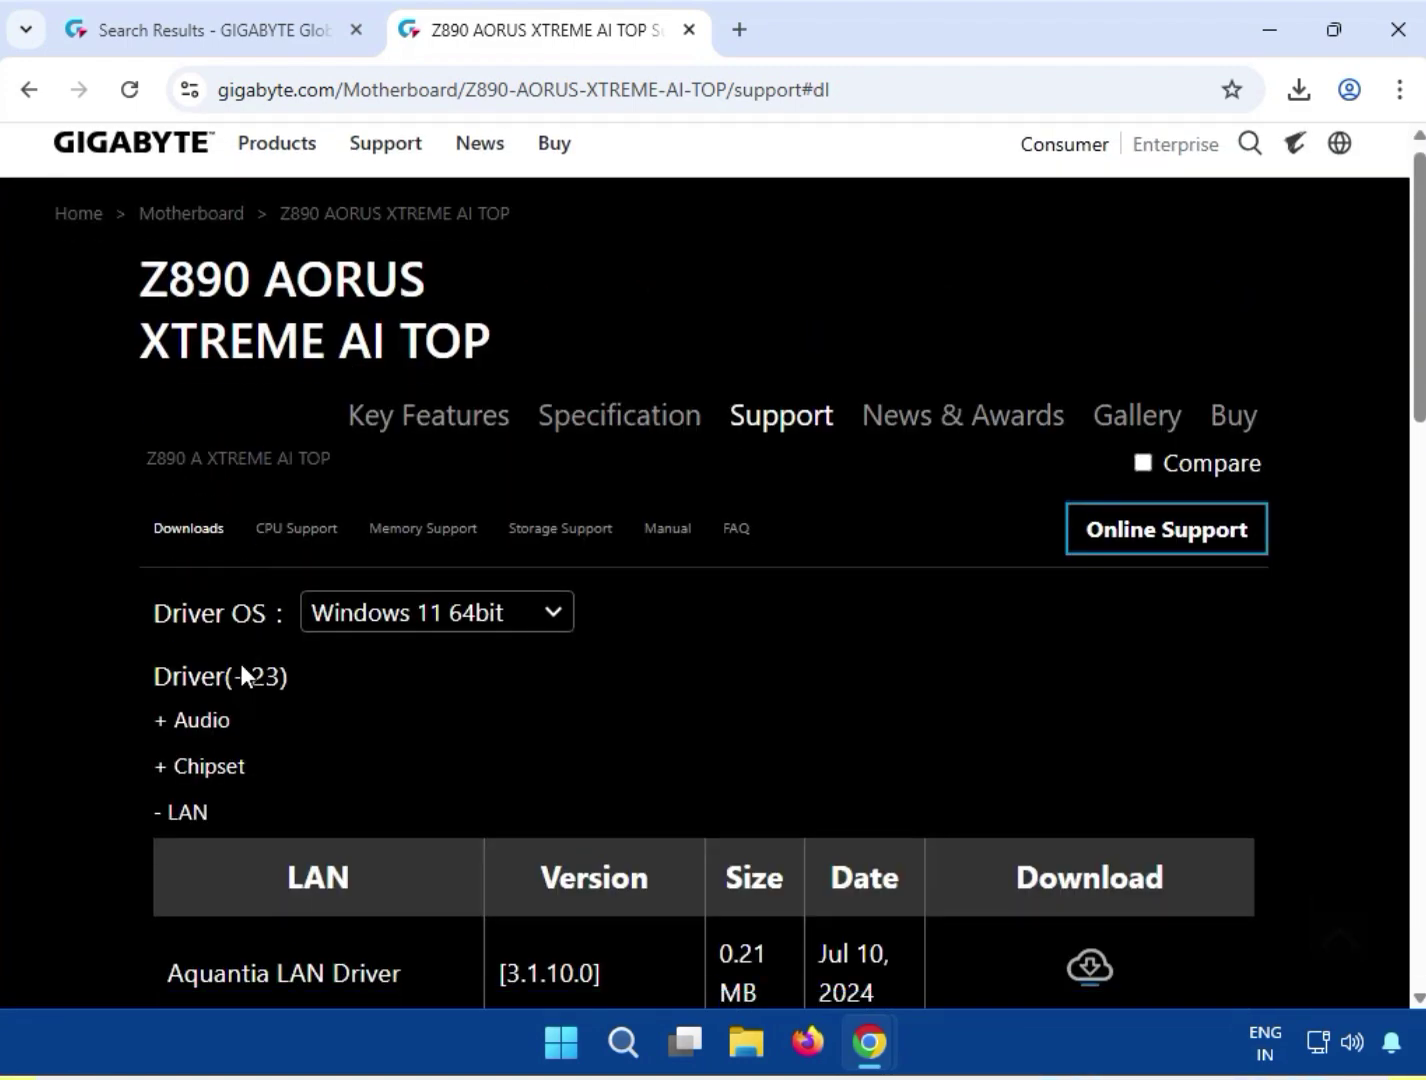
scroll(241, 670, "down", 5)
left_click_drag(280, 485, 407, 485)
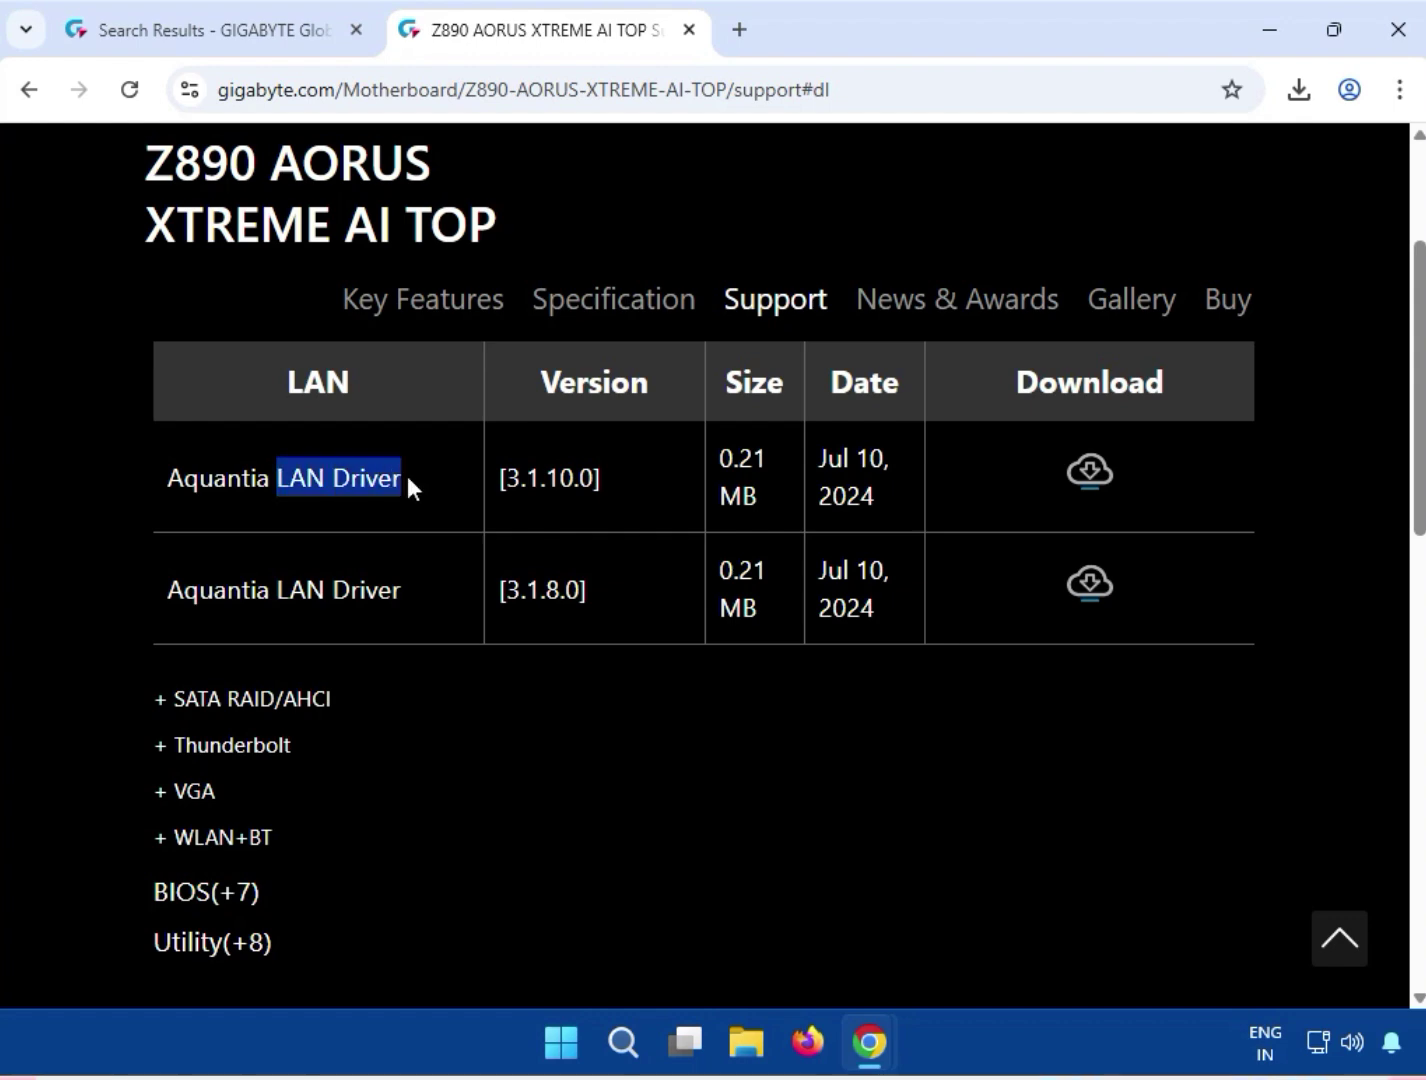
left_click(1085, 484)
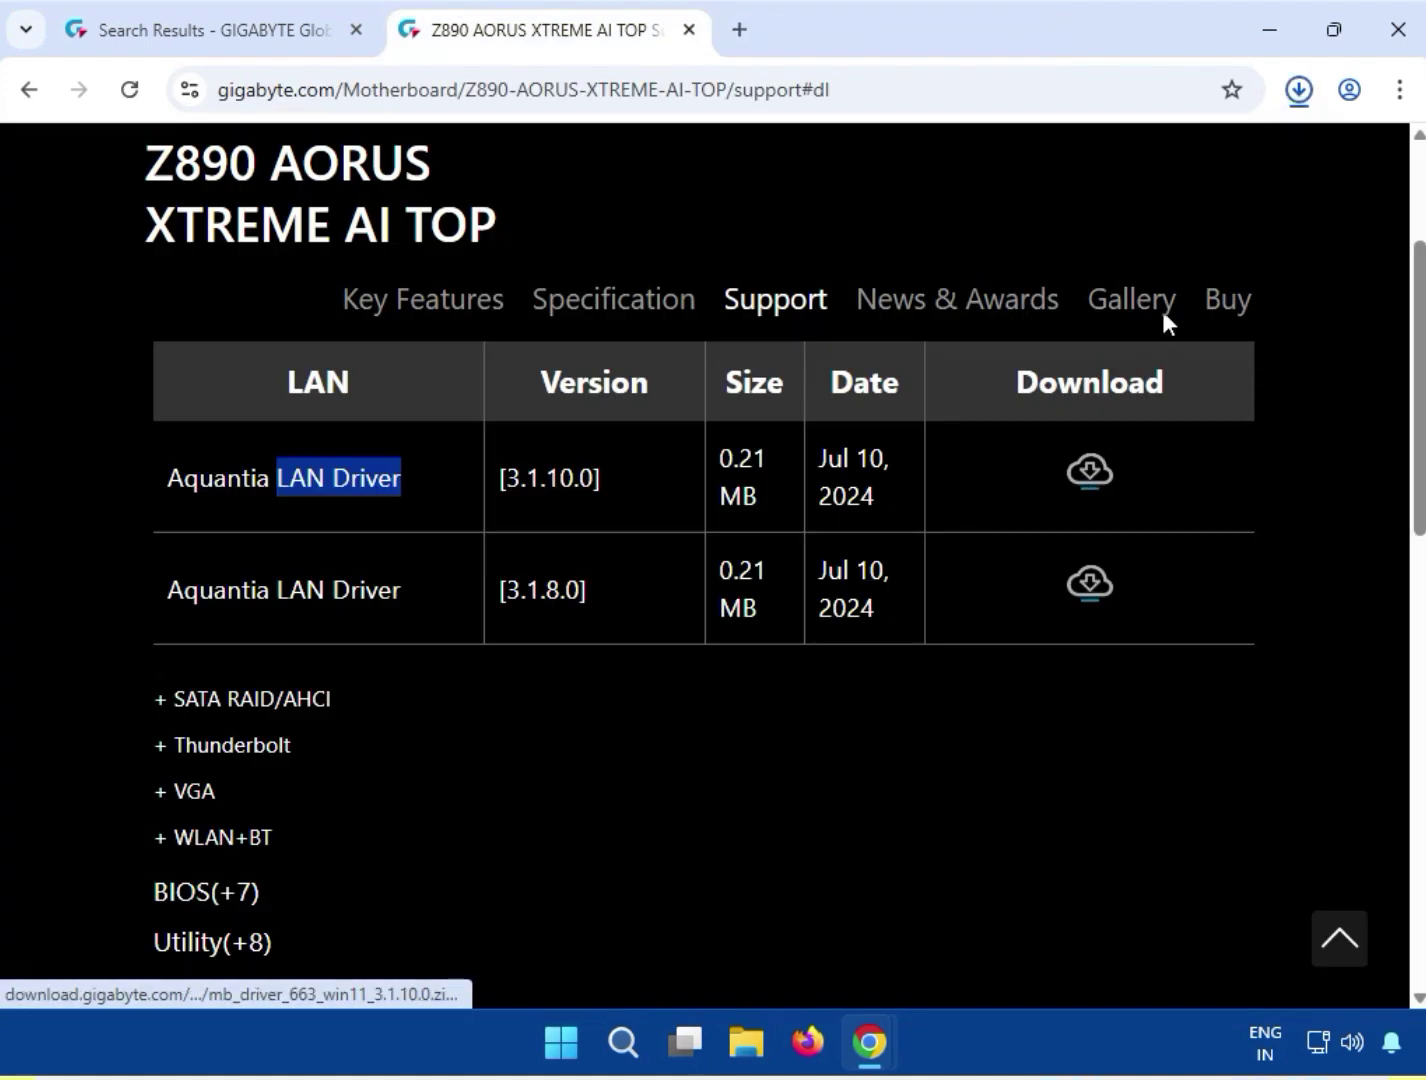
left_click(1296, 93)
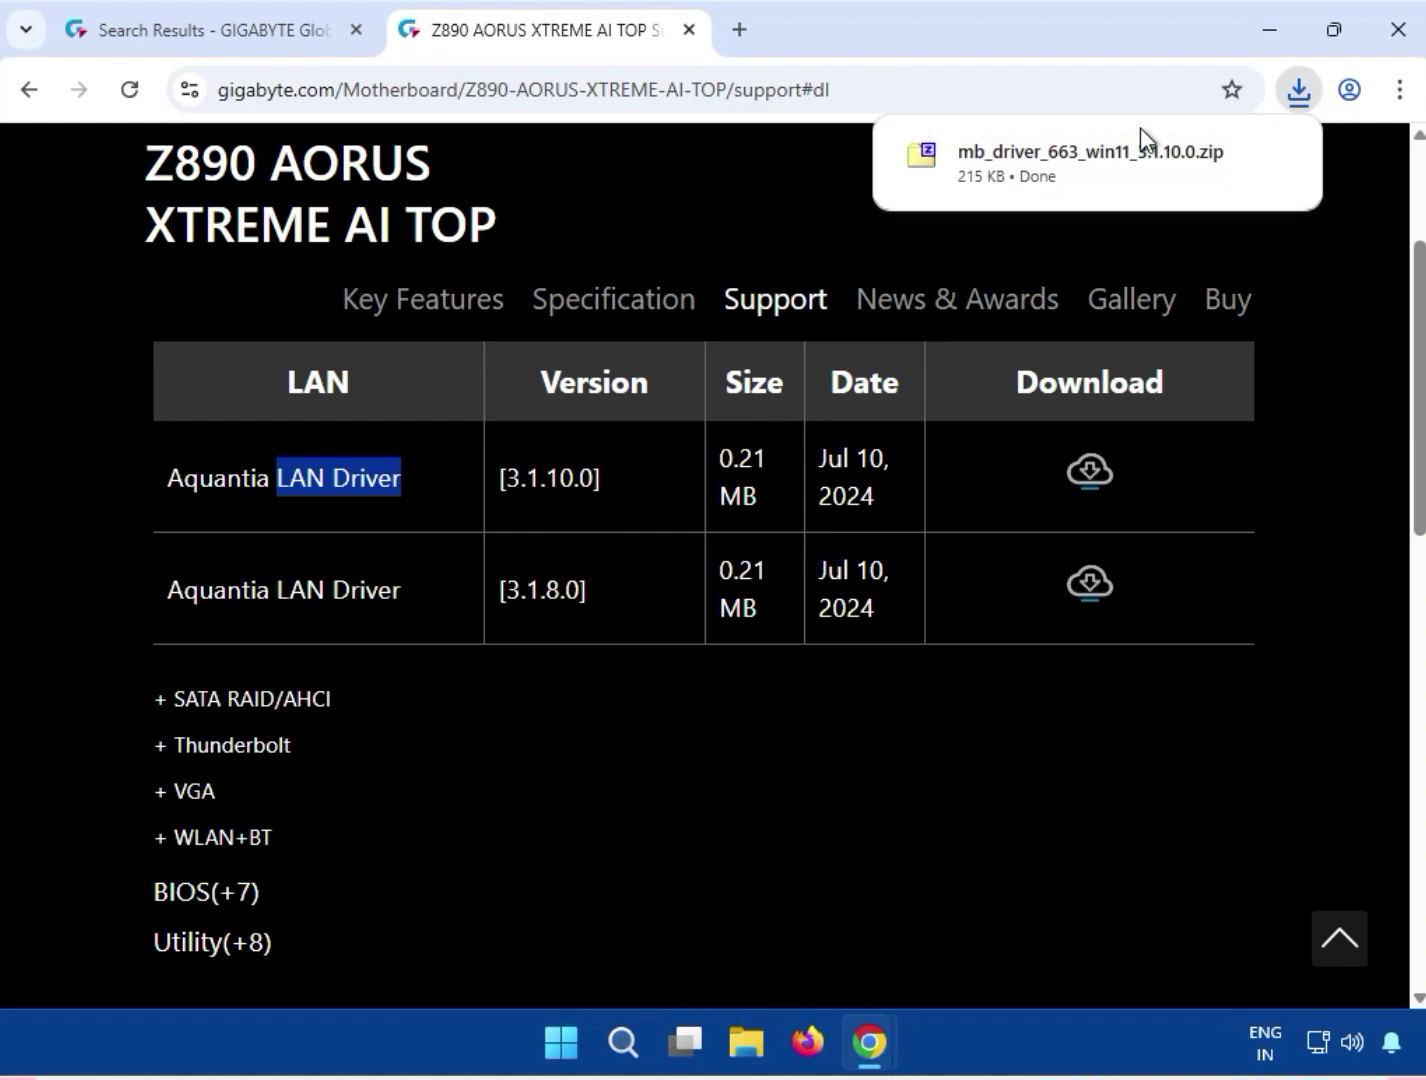
- Run mb_driver_663_win11_3.1.10.0.exe from the downloaded LAN driver archive, allow it to make changes, and close the archive
left_click(986, 171)
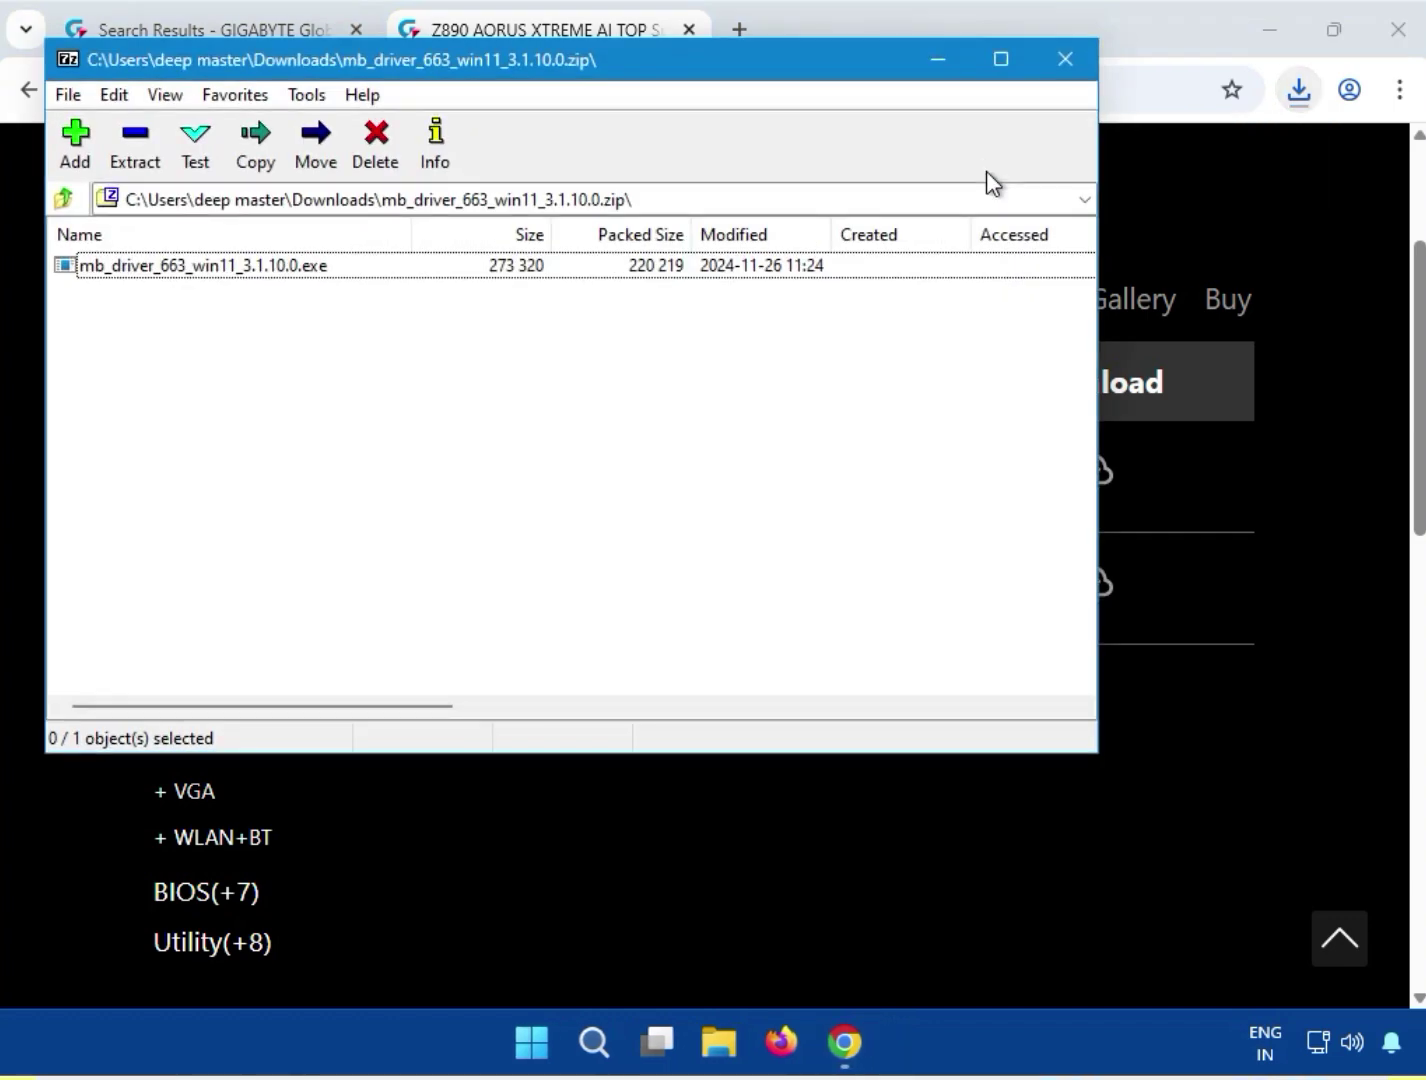
double_click(133, 269)
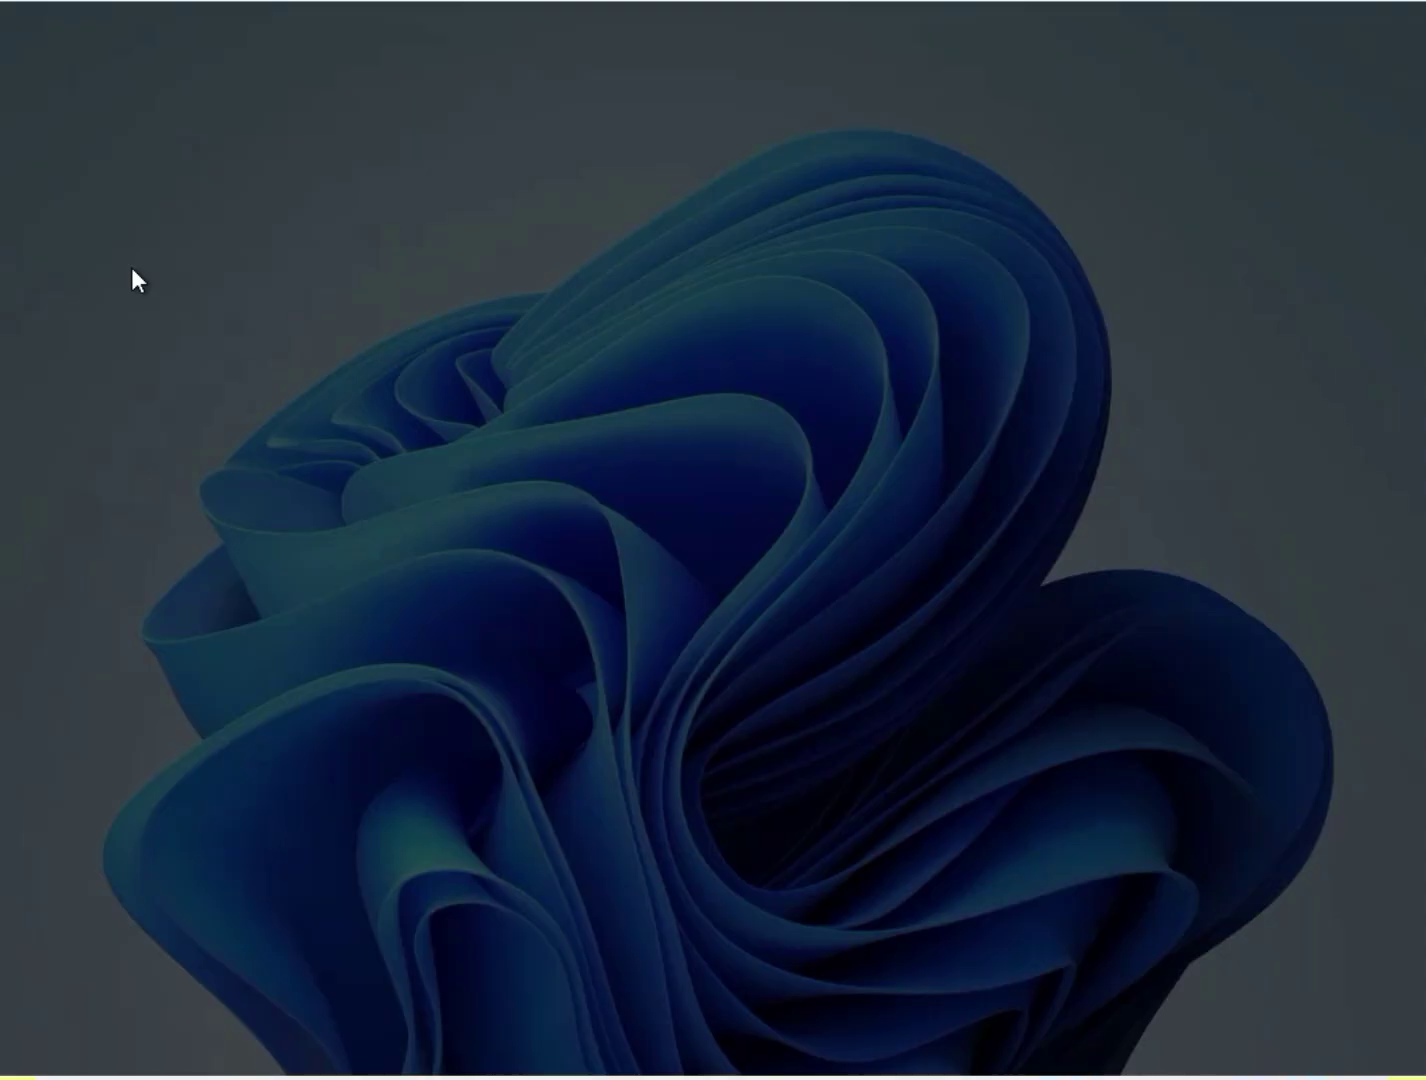
left_click(591, 757)
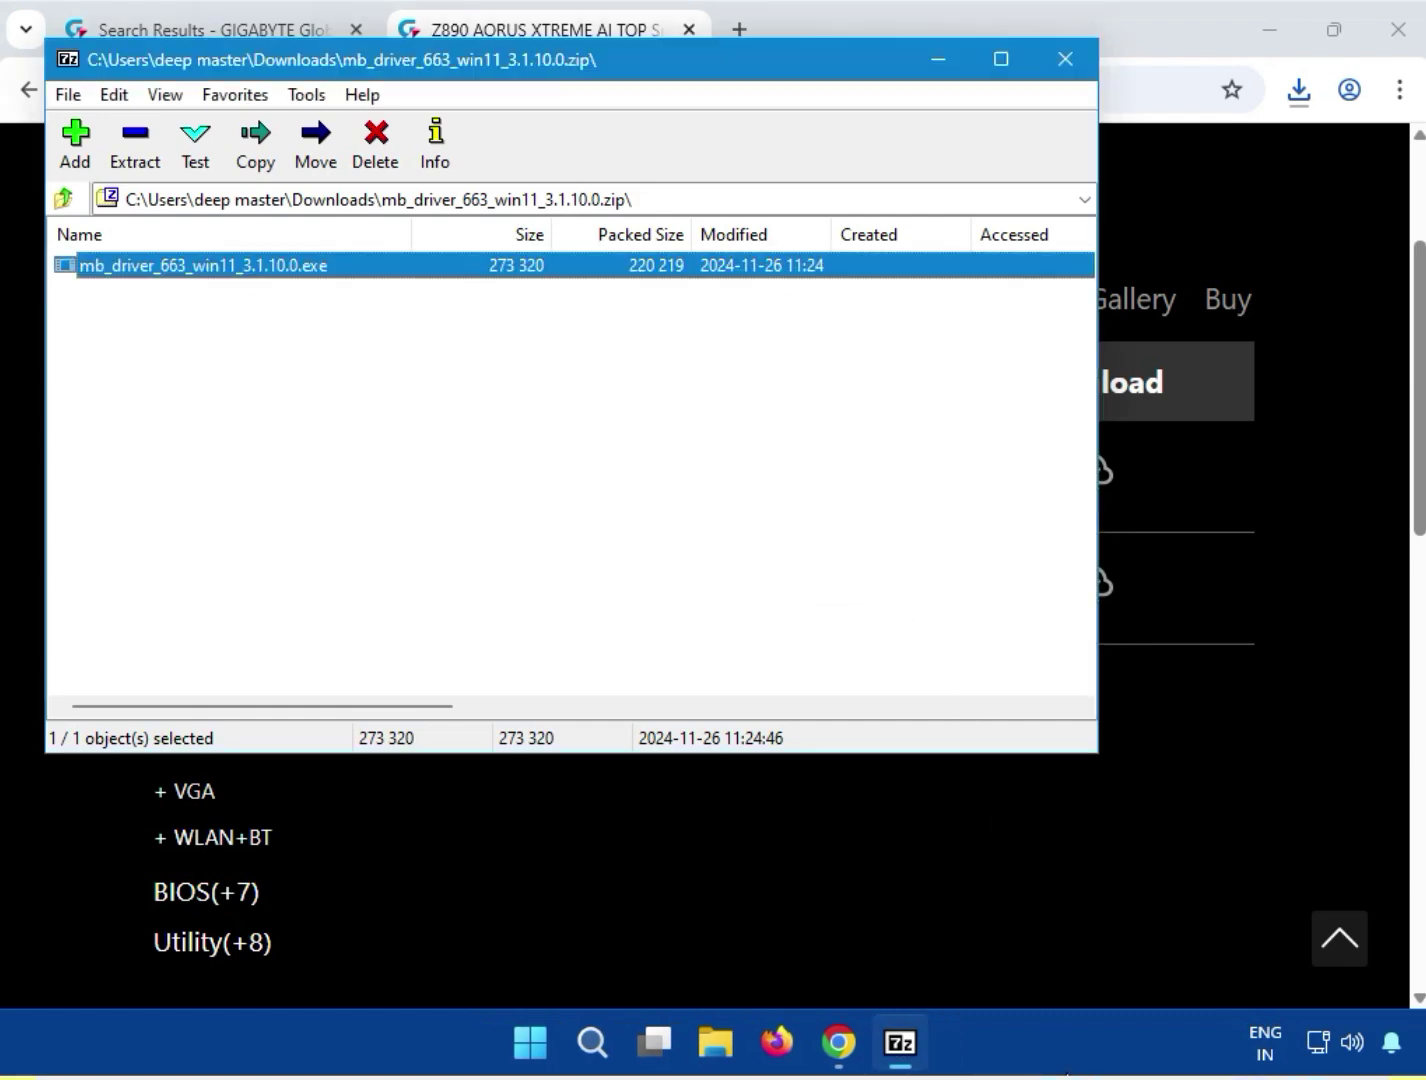
left_click(1064, 62)
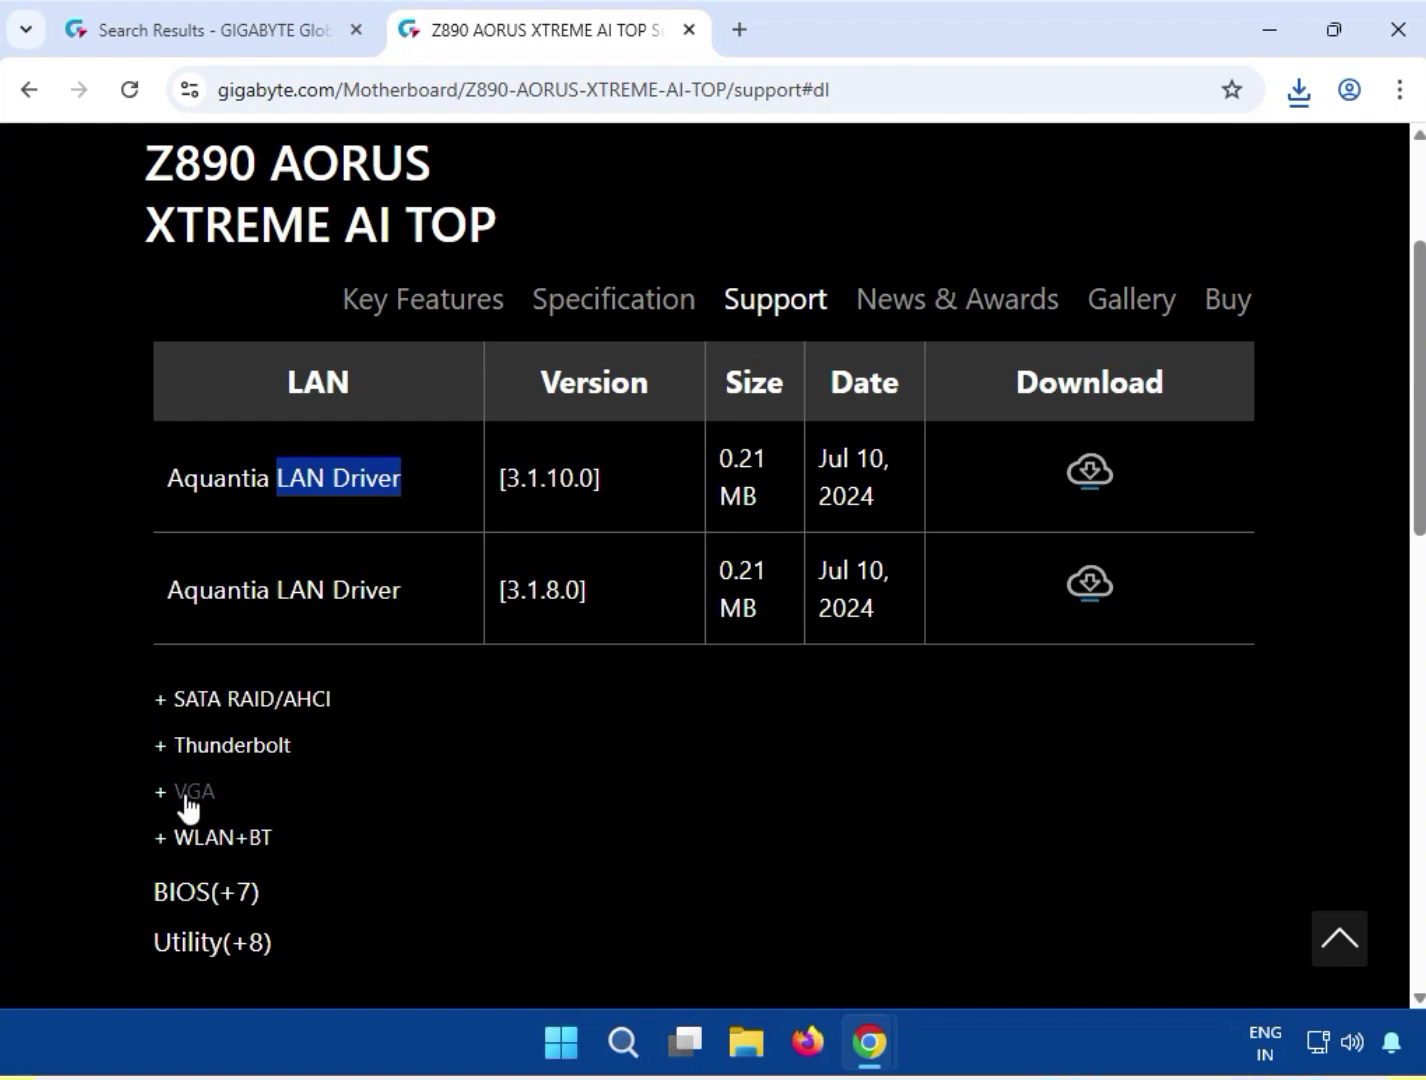
- Expand the VGA drivers, download the Intel VGA Driver version 32.0.101.6629, and show the recent downloads
left_click(190, 805)
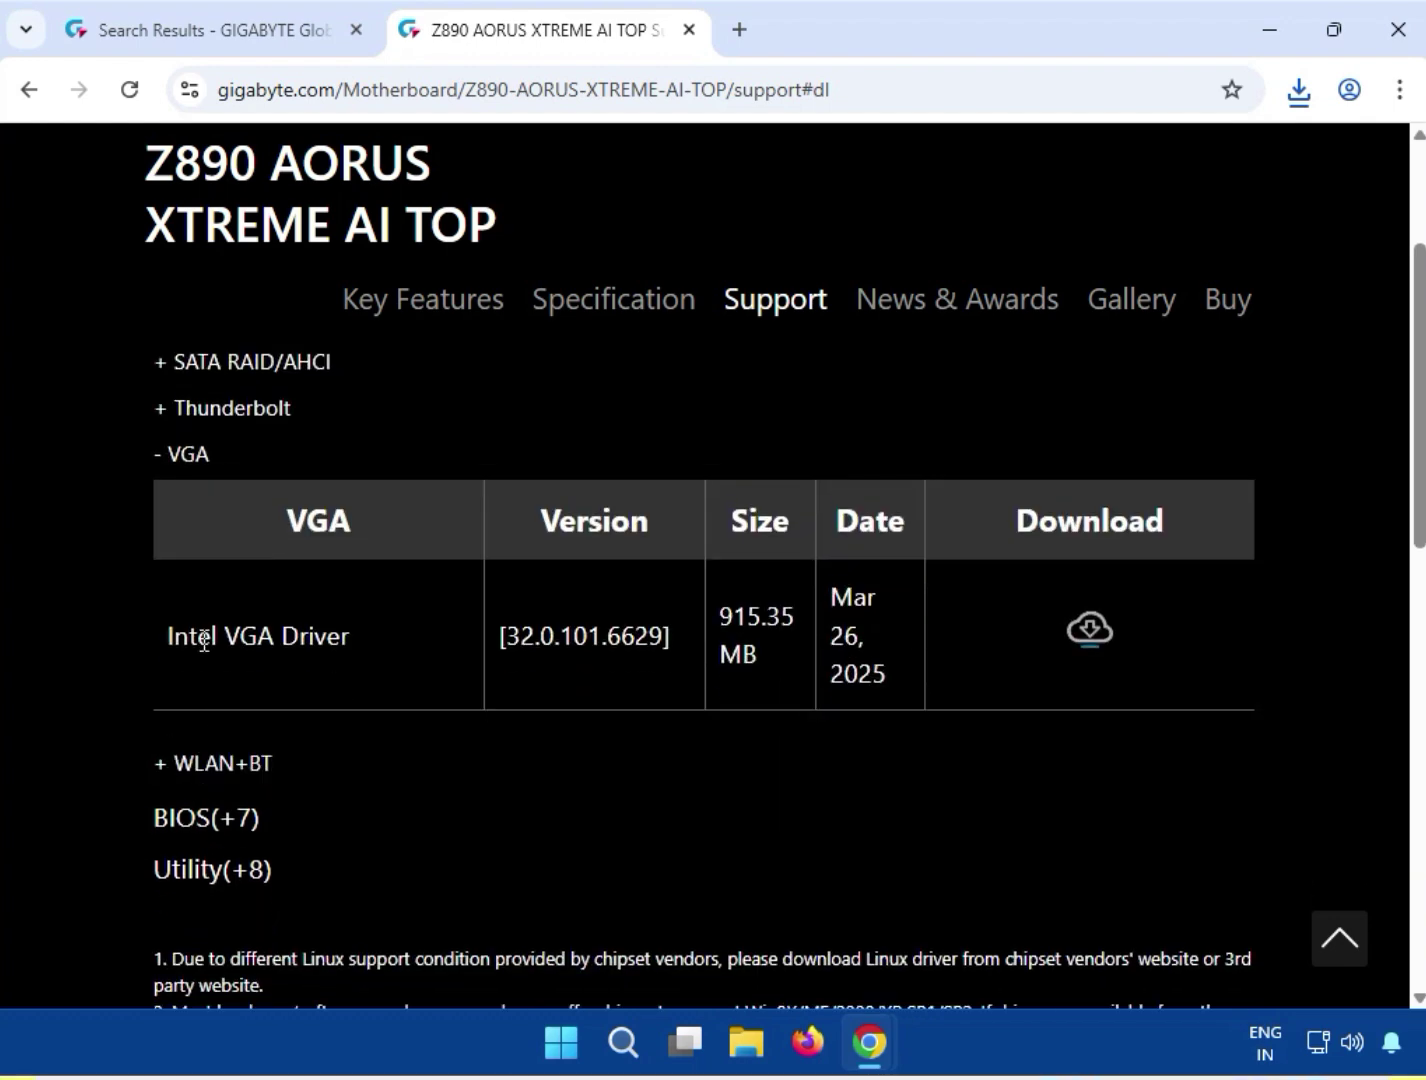
left_click_drag(204, 639, 370, 667)
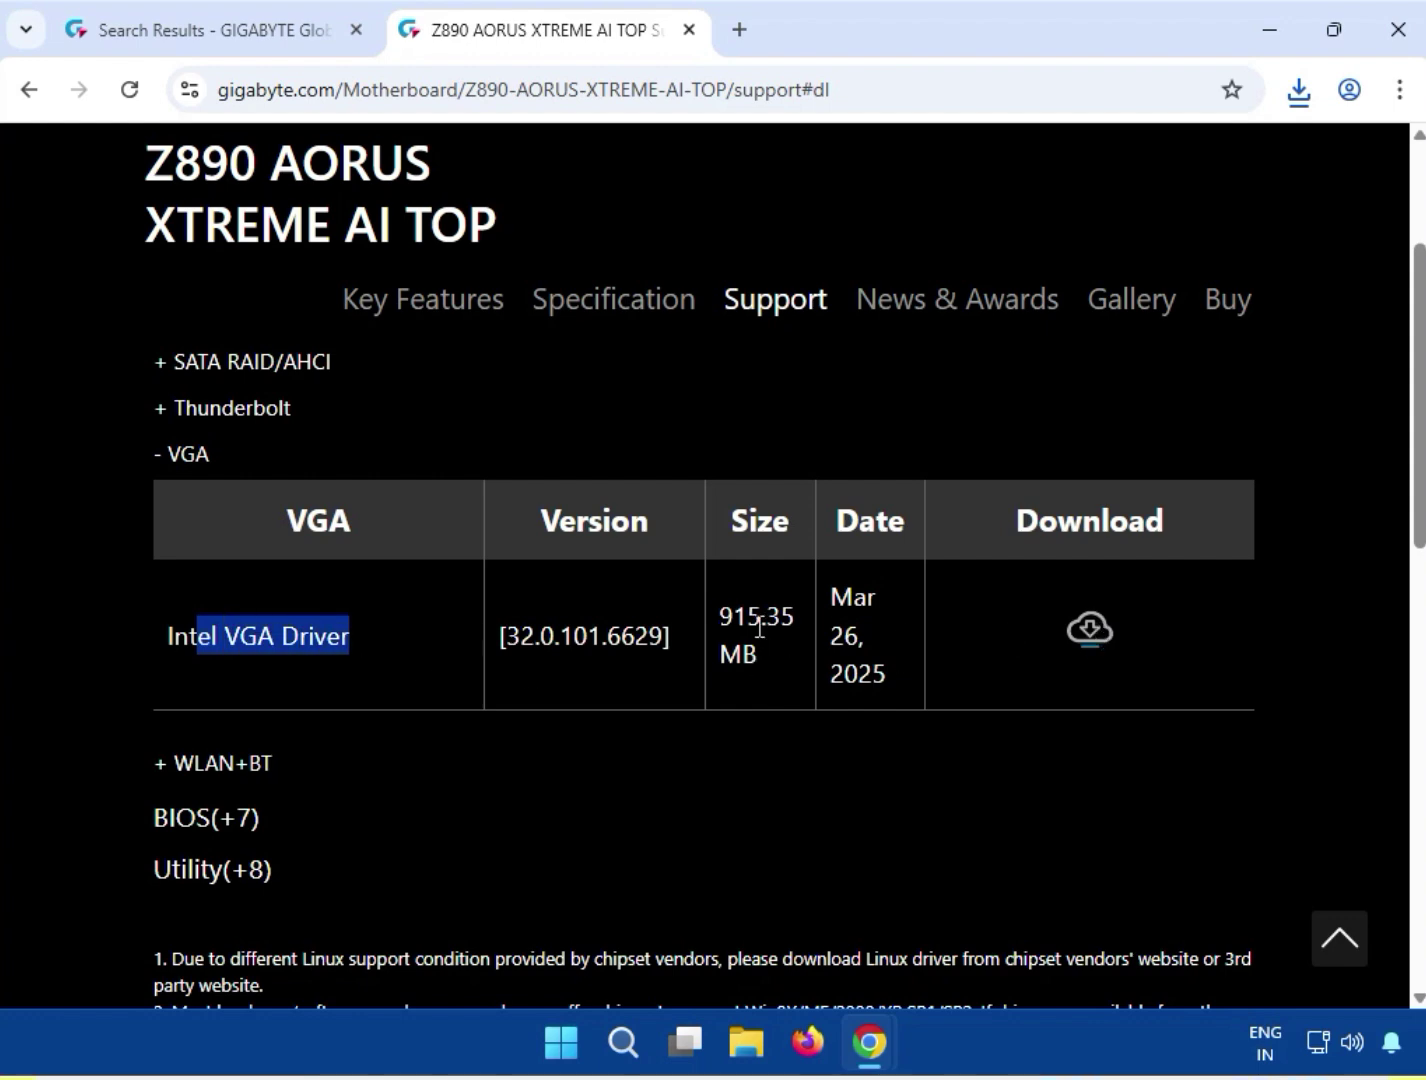
left_click_drag(724, 613, 760, 658)
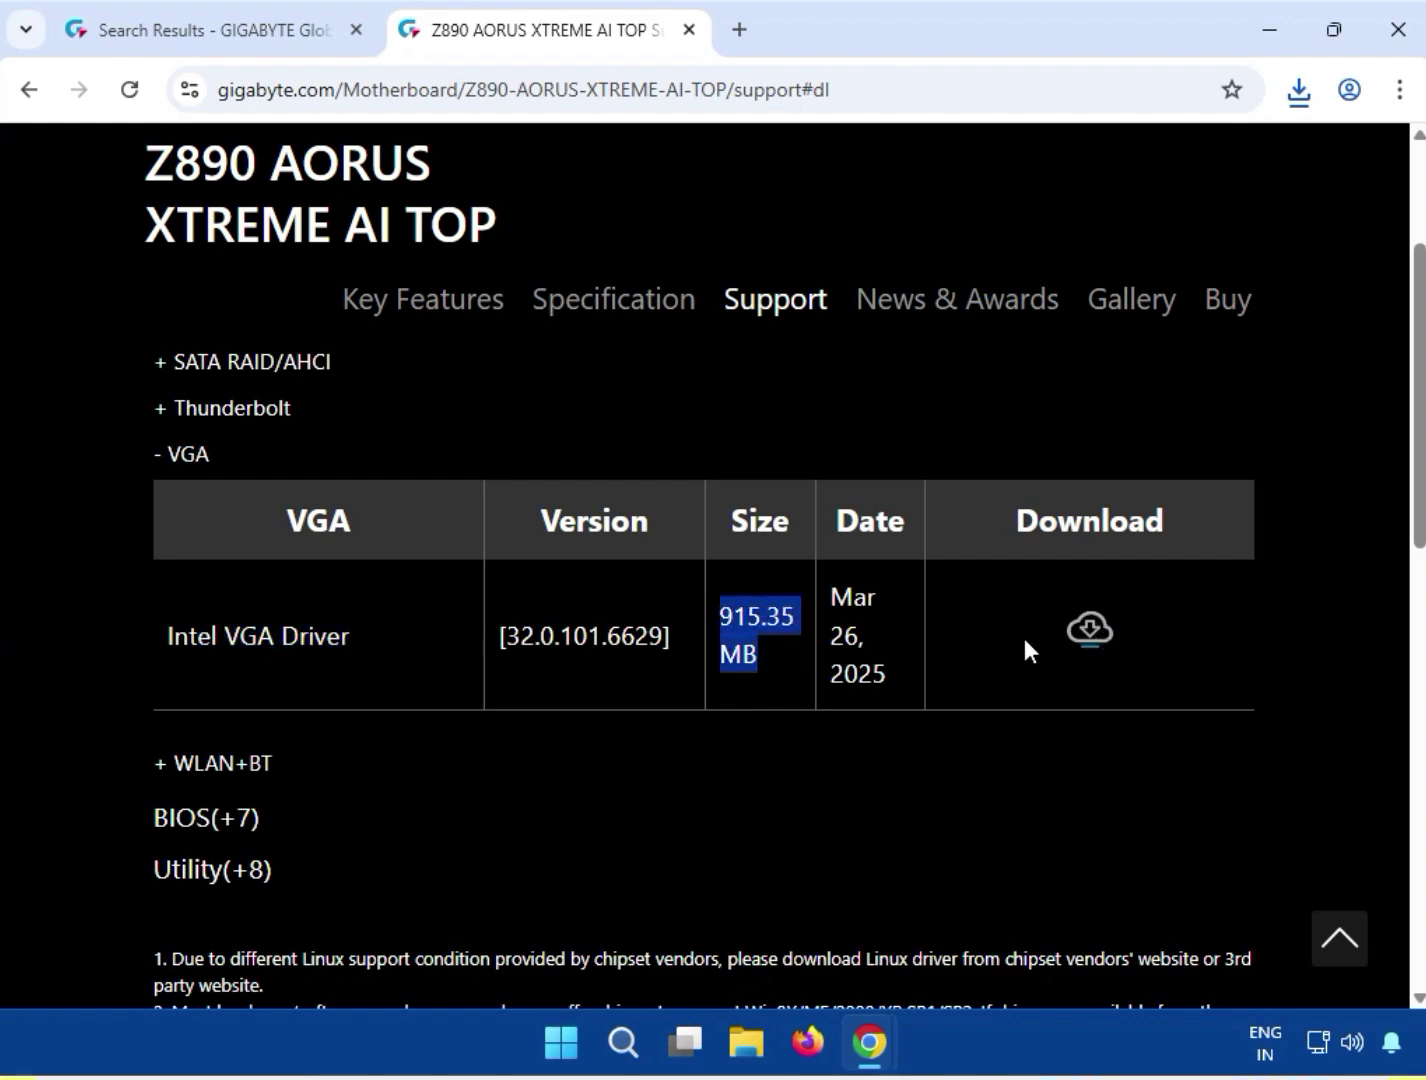
left_click(1106, 639)
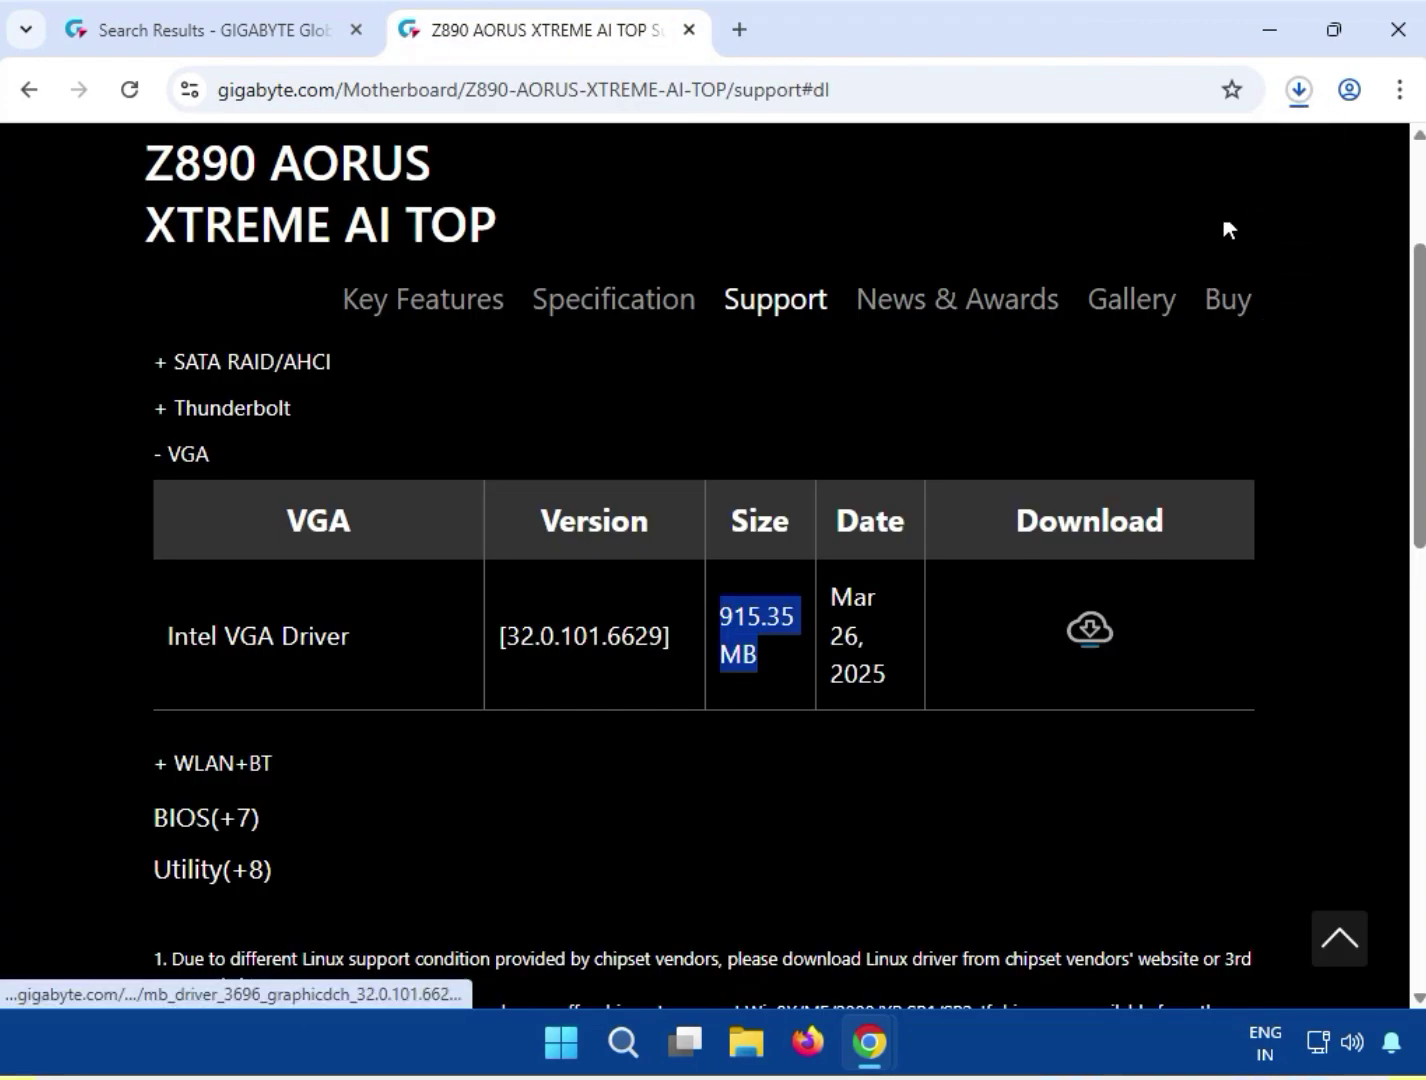
left_click(1299, 101)
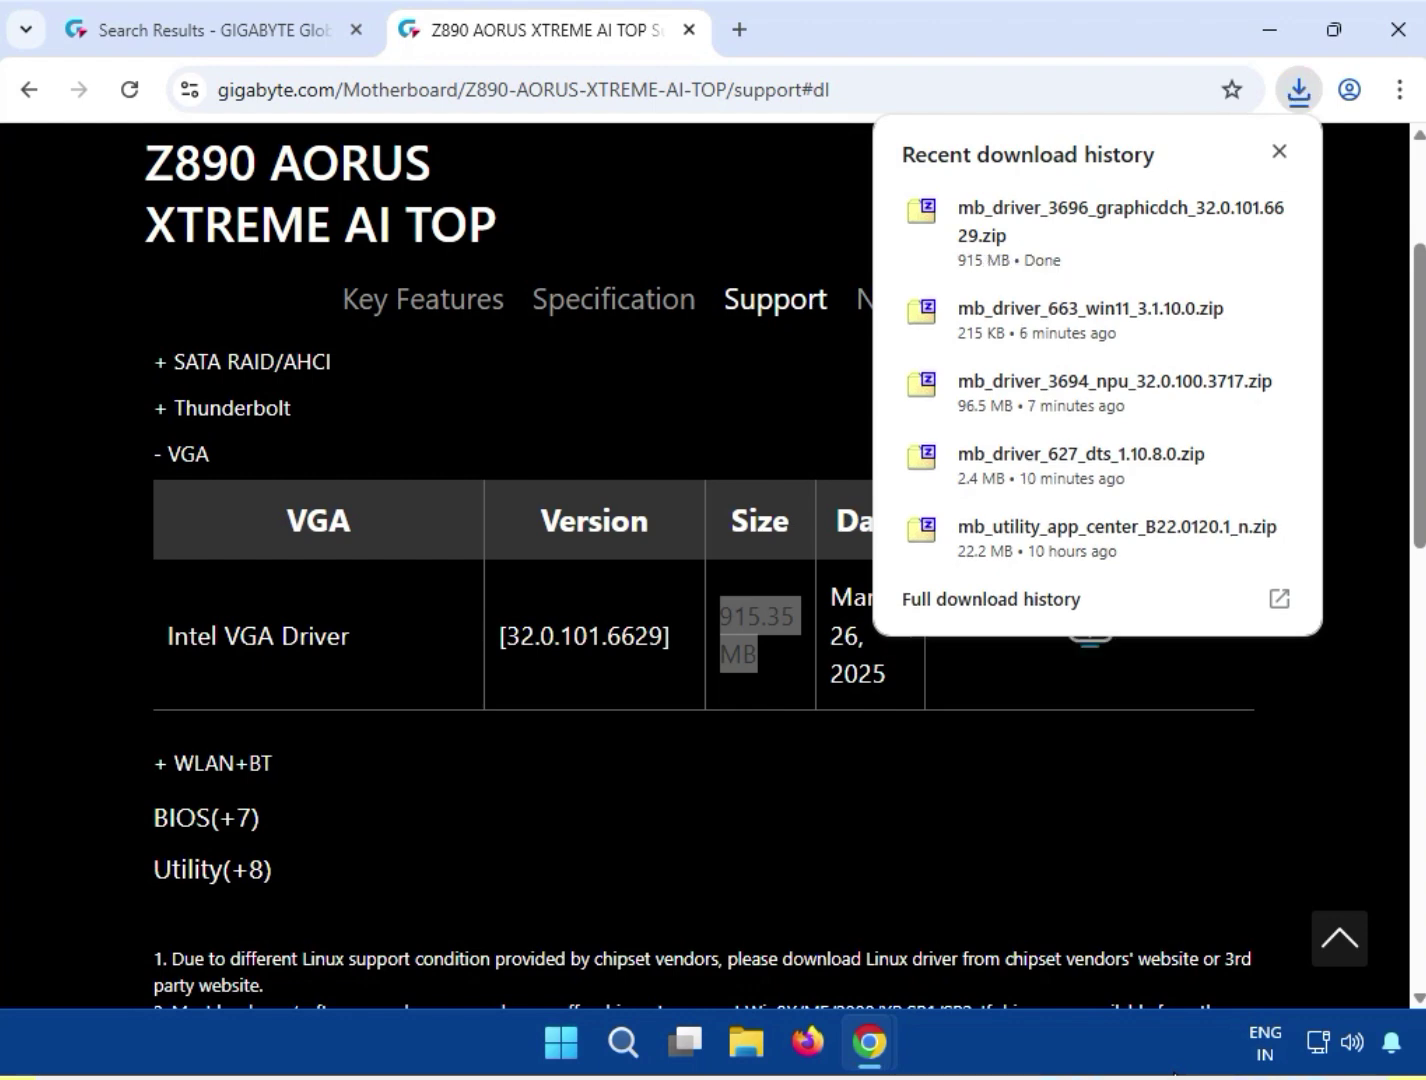
- Run the graphics driver installer from mb_driver_3696_graphicdch_32.0.101.6629.zip, allow it to make changes, and close the archive
left_click(1078, 237)
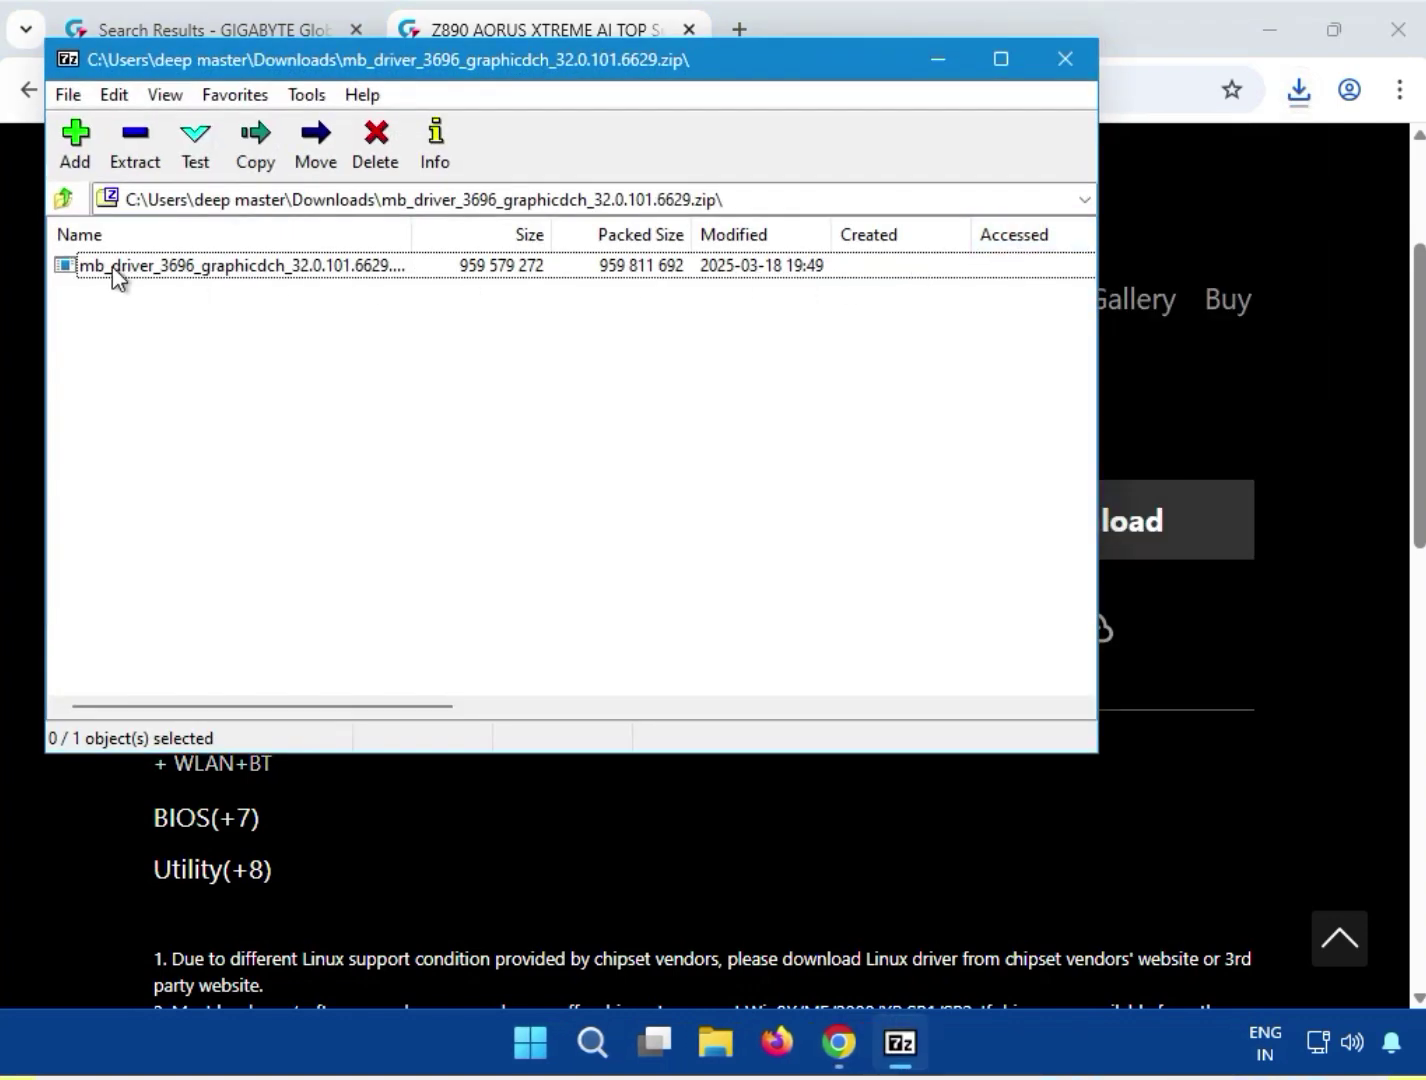
double_click(111, 269)
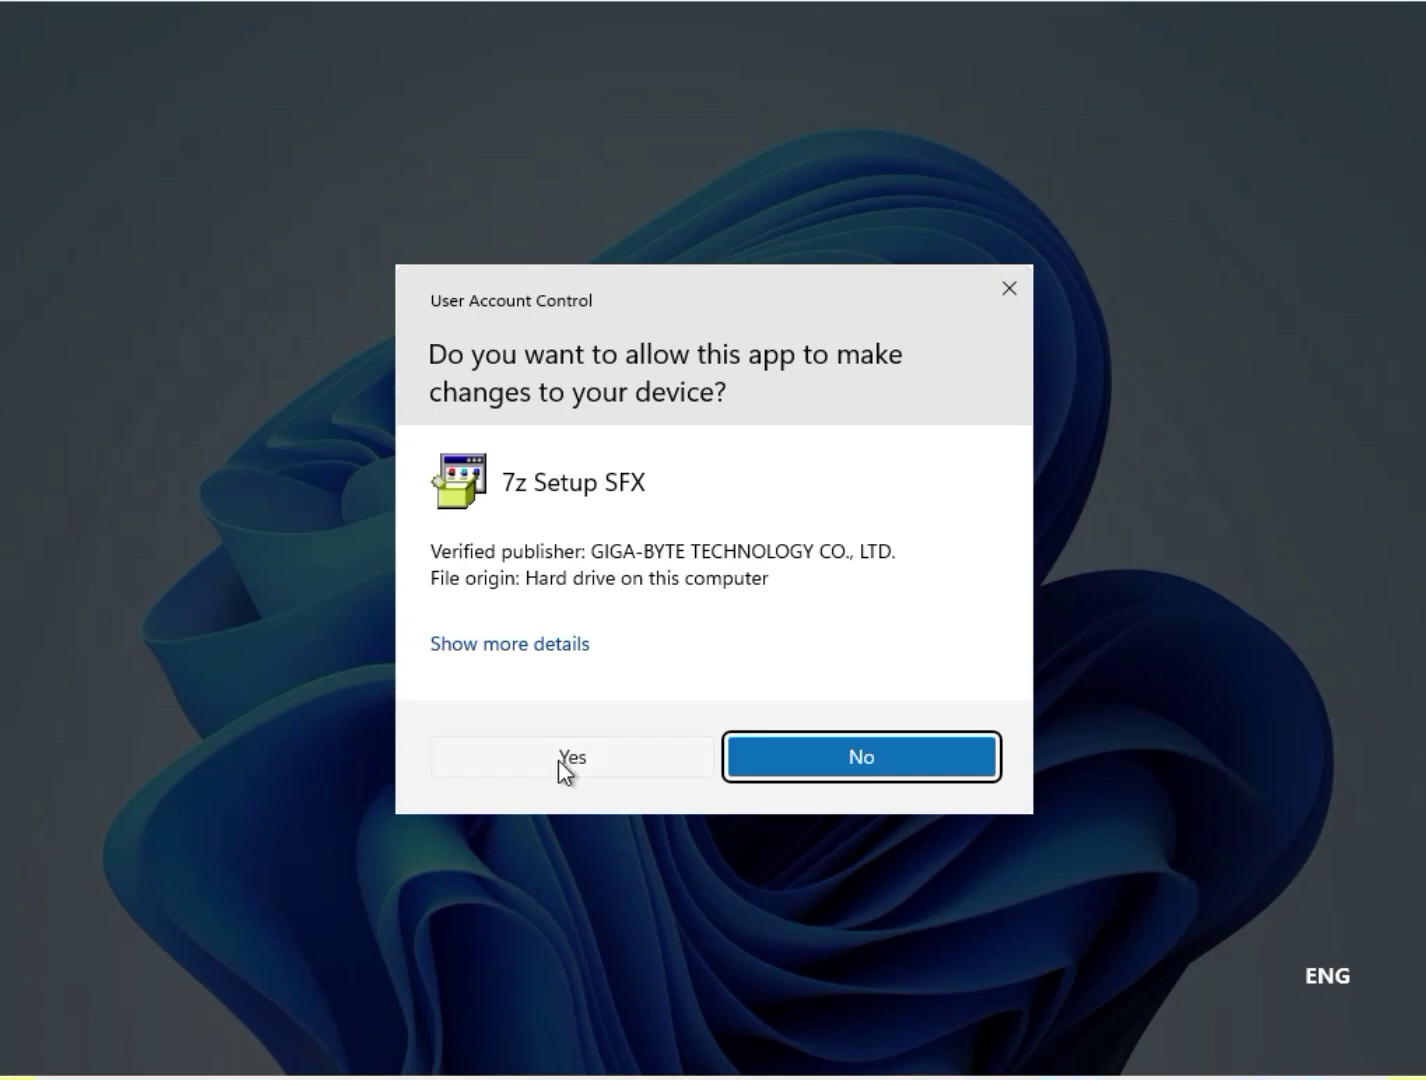
left_click(561, 757)
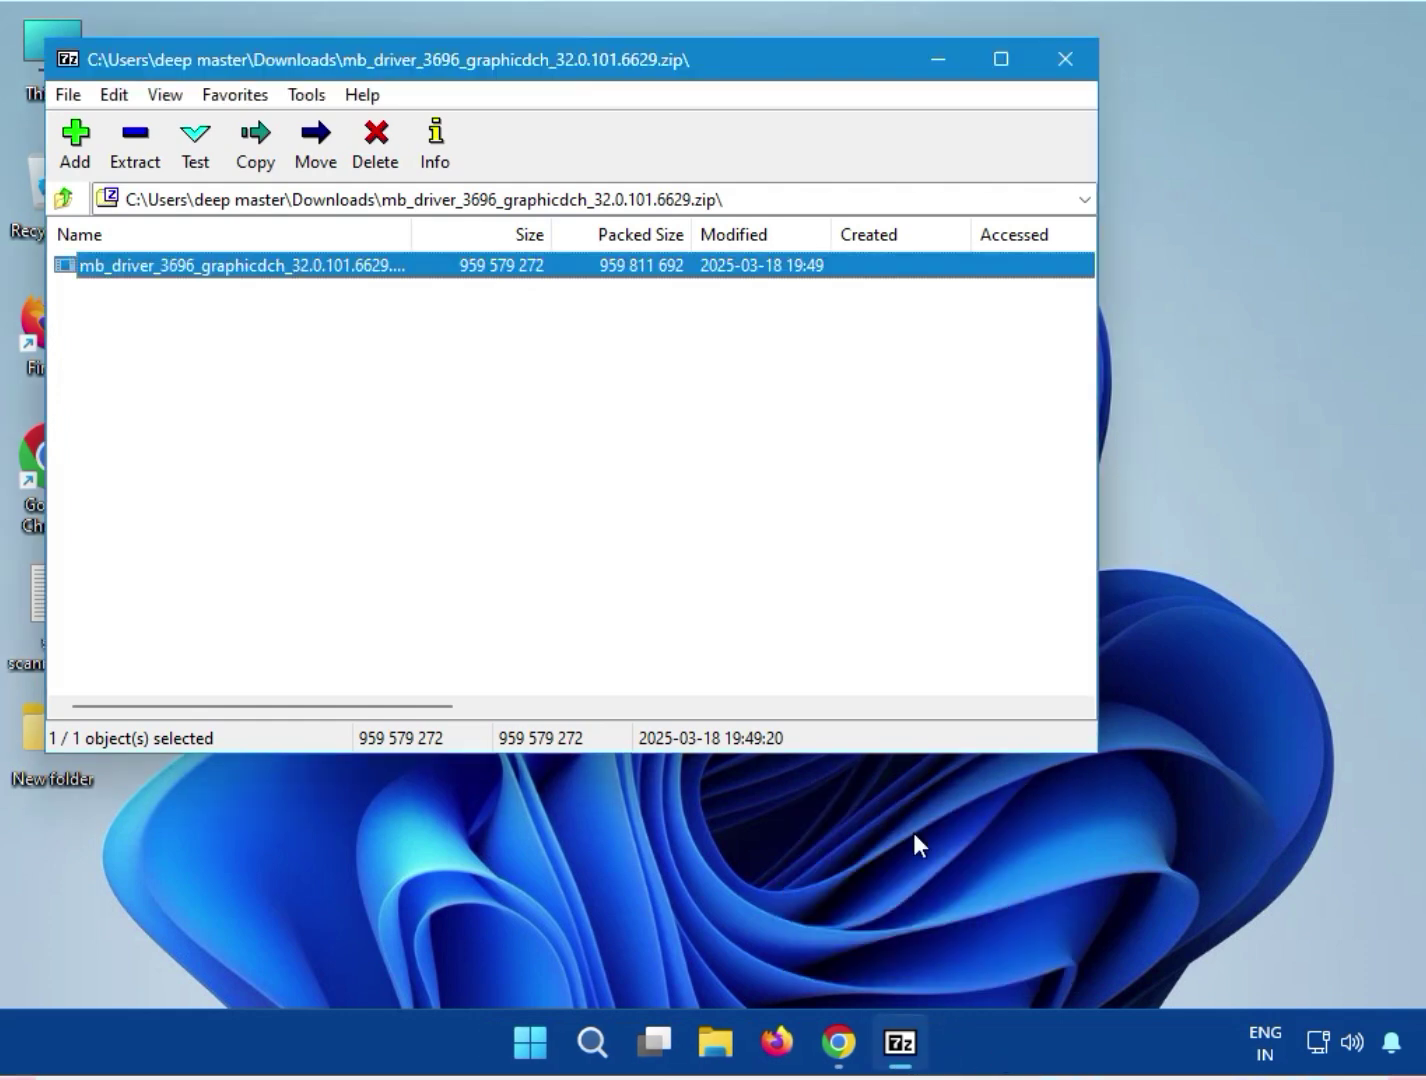
left_click(1065, 63)
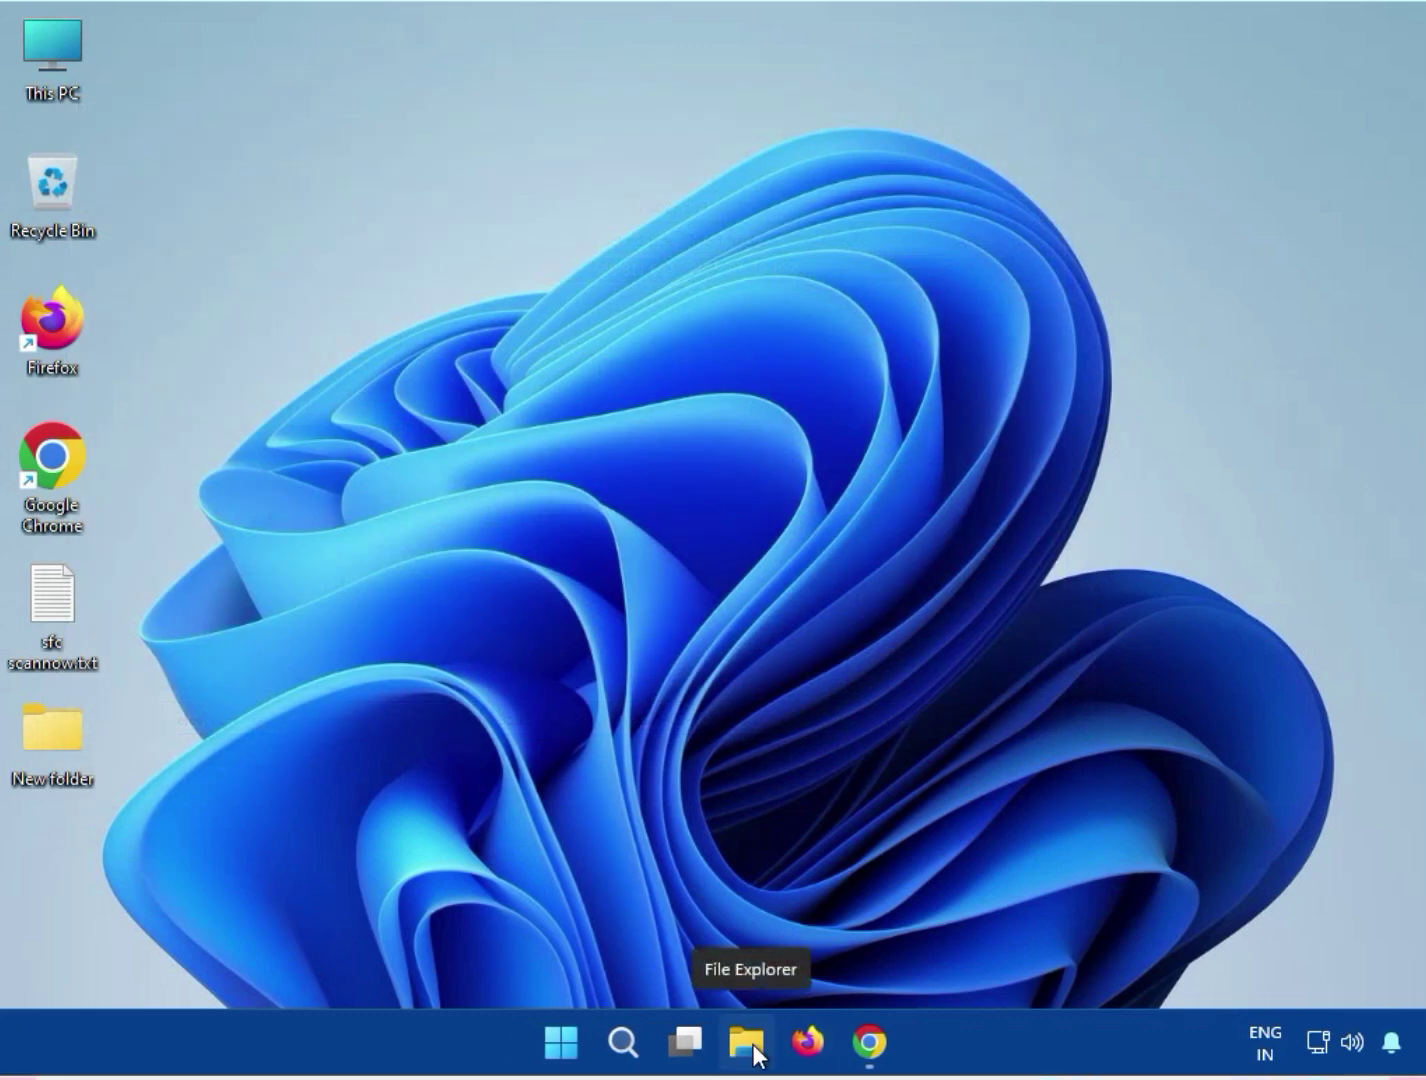
- Return to the Z890 AORUS XTREME AI TOP support page in Chrome, expand WLAN+BT, and download the Intel WIFI driver version 23.120.0.3
mouse_move(888, 1033)
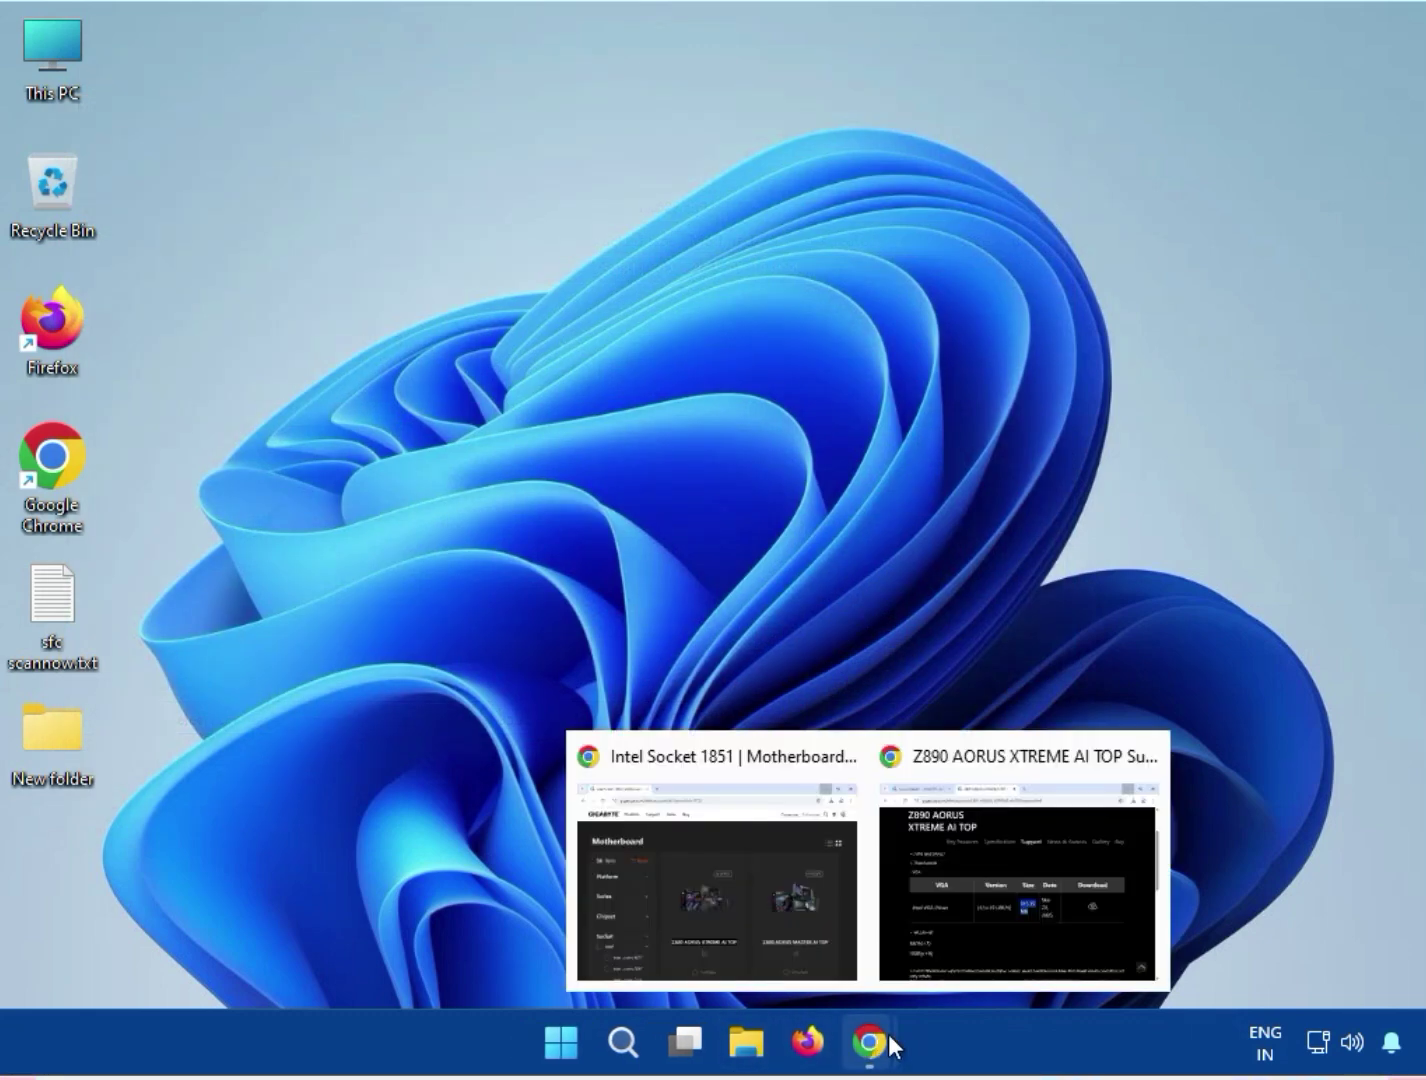
left_click(968, 902)
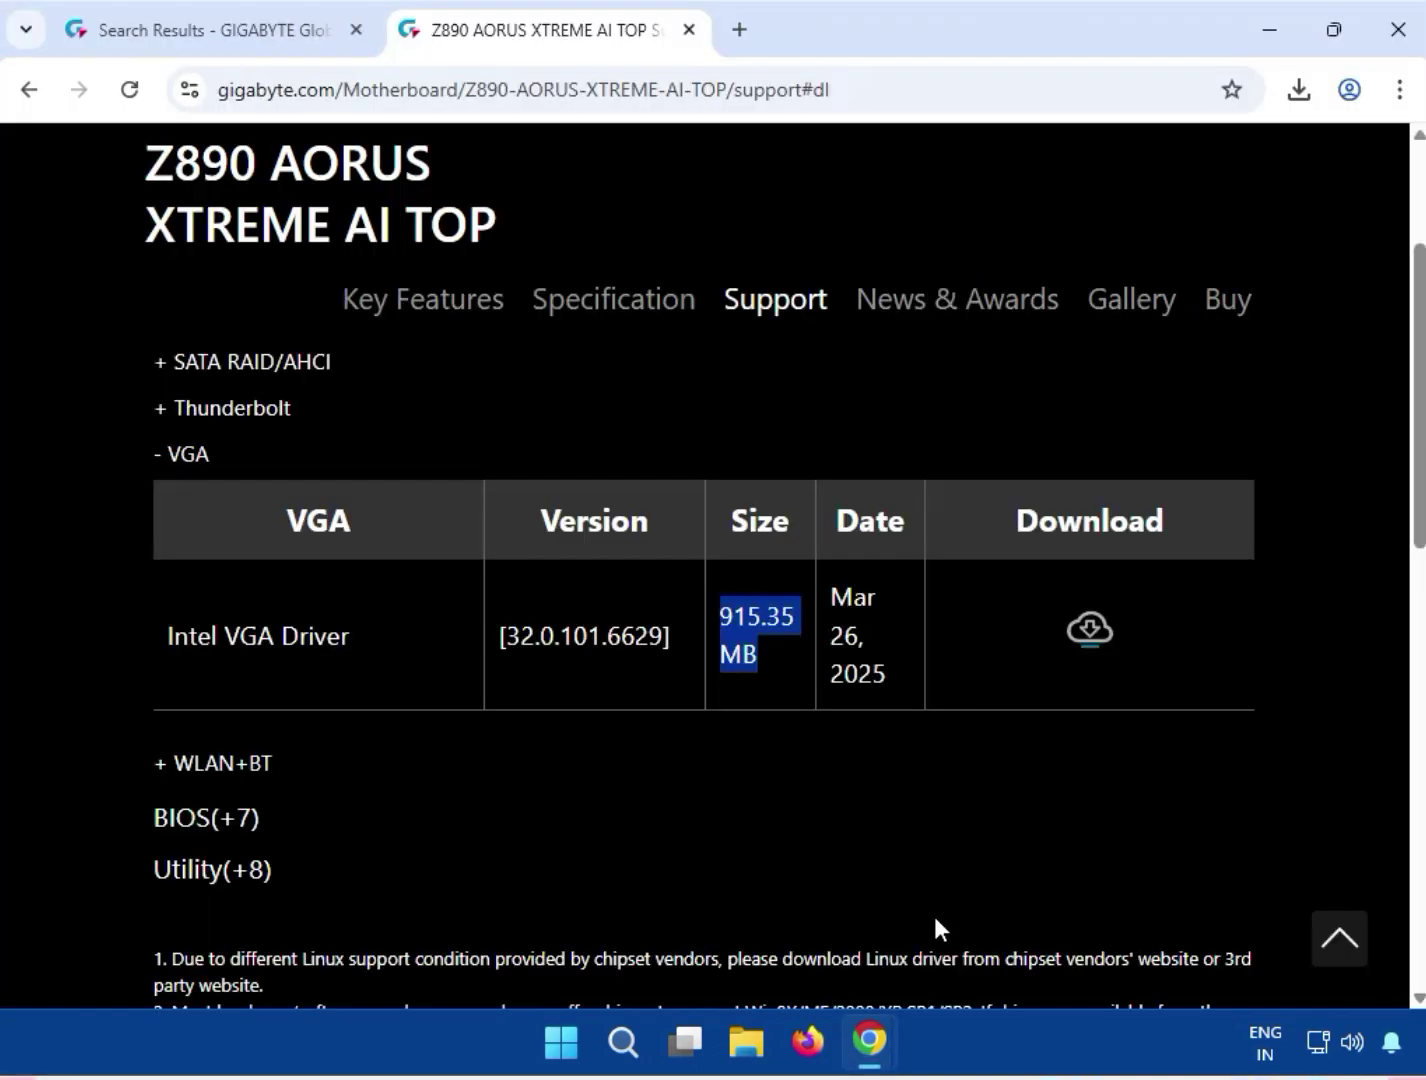
left_click(197, 784)
left_click(197, 784)
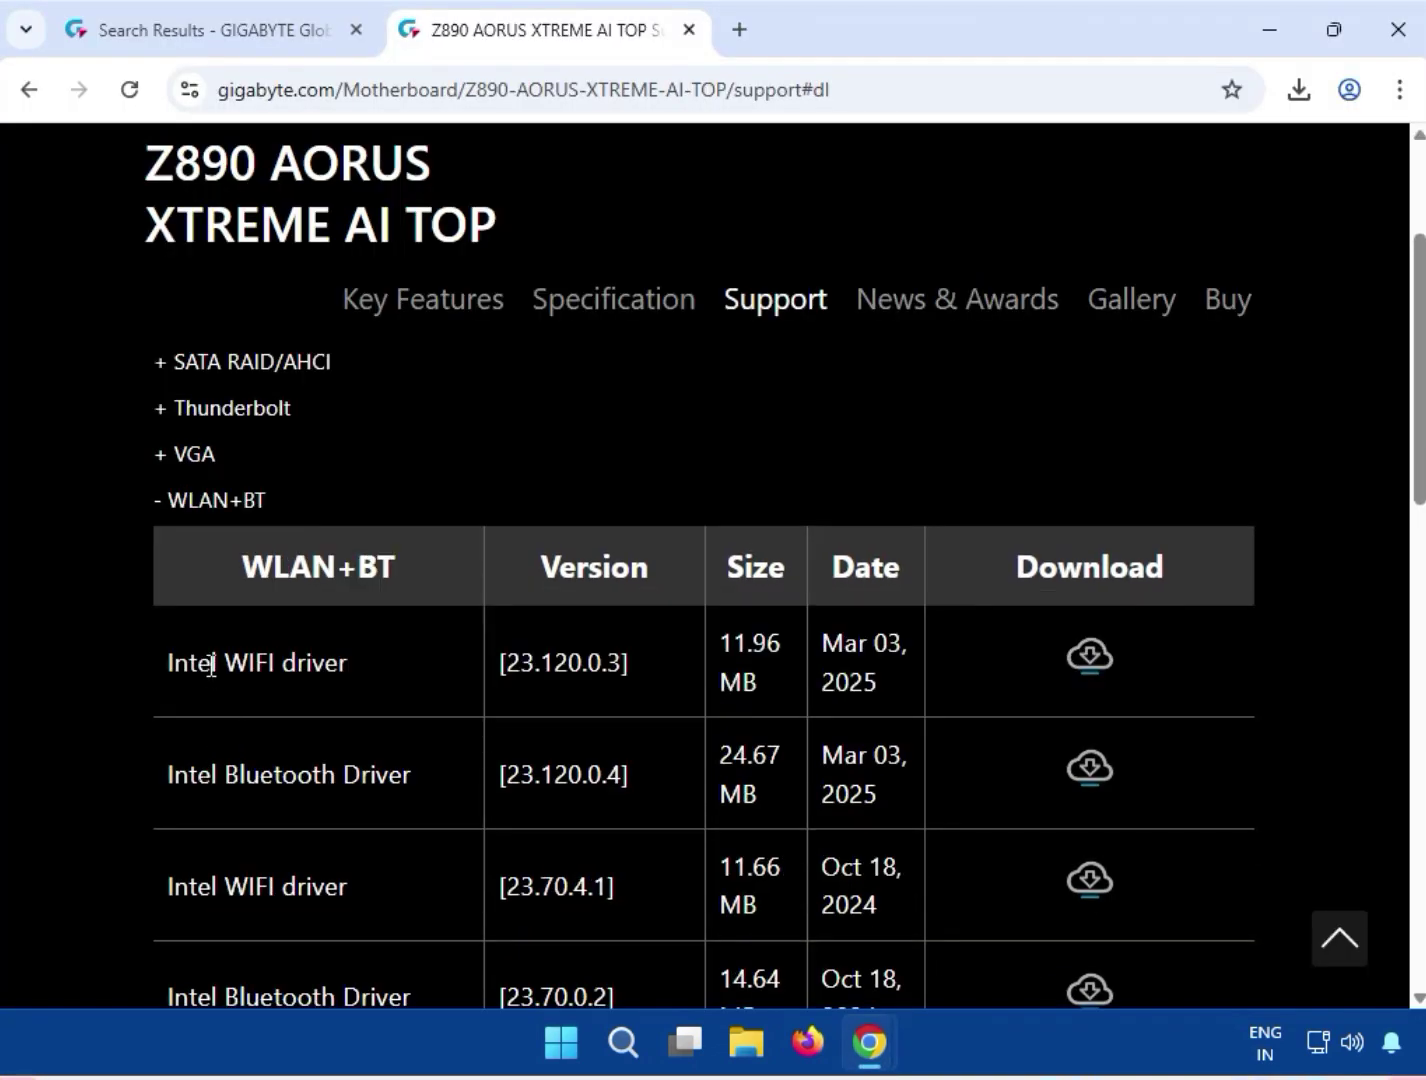
left_click_drag(211, 664, 362, 672)
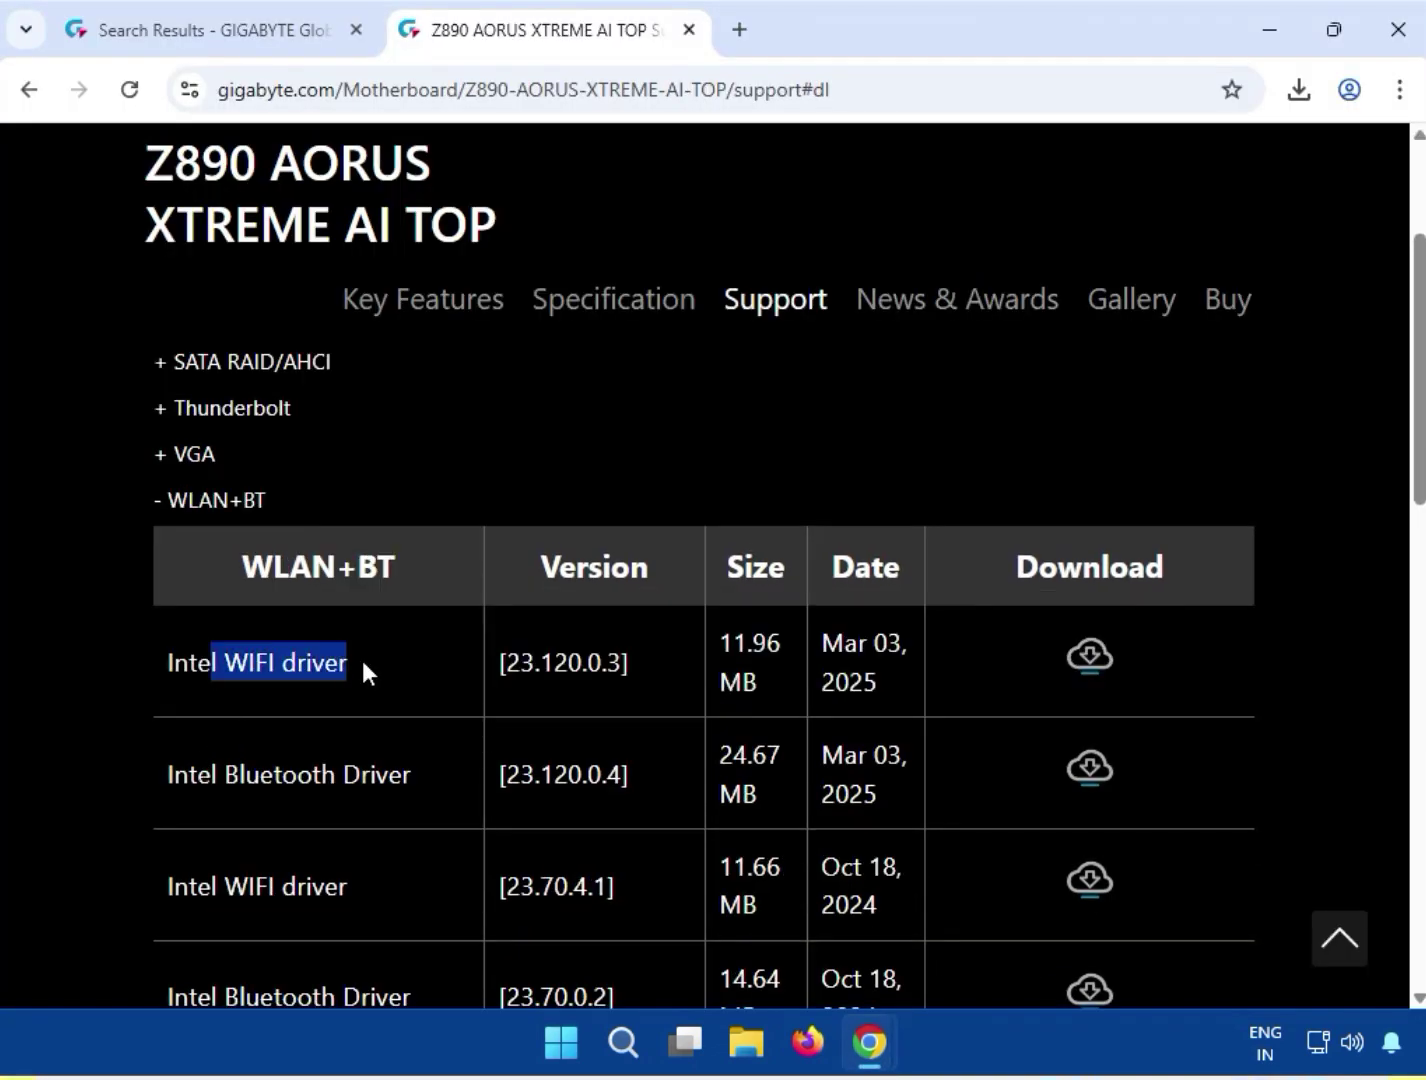
left_click(1092, 663)
- Run mb_driver_630_dchsetup_23.120.0.3.exe from the downloaded WIFI driver archive, allow it to make changes, and close the archive
left_click(996, 176)
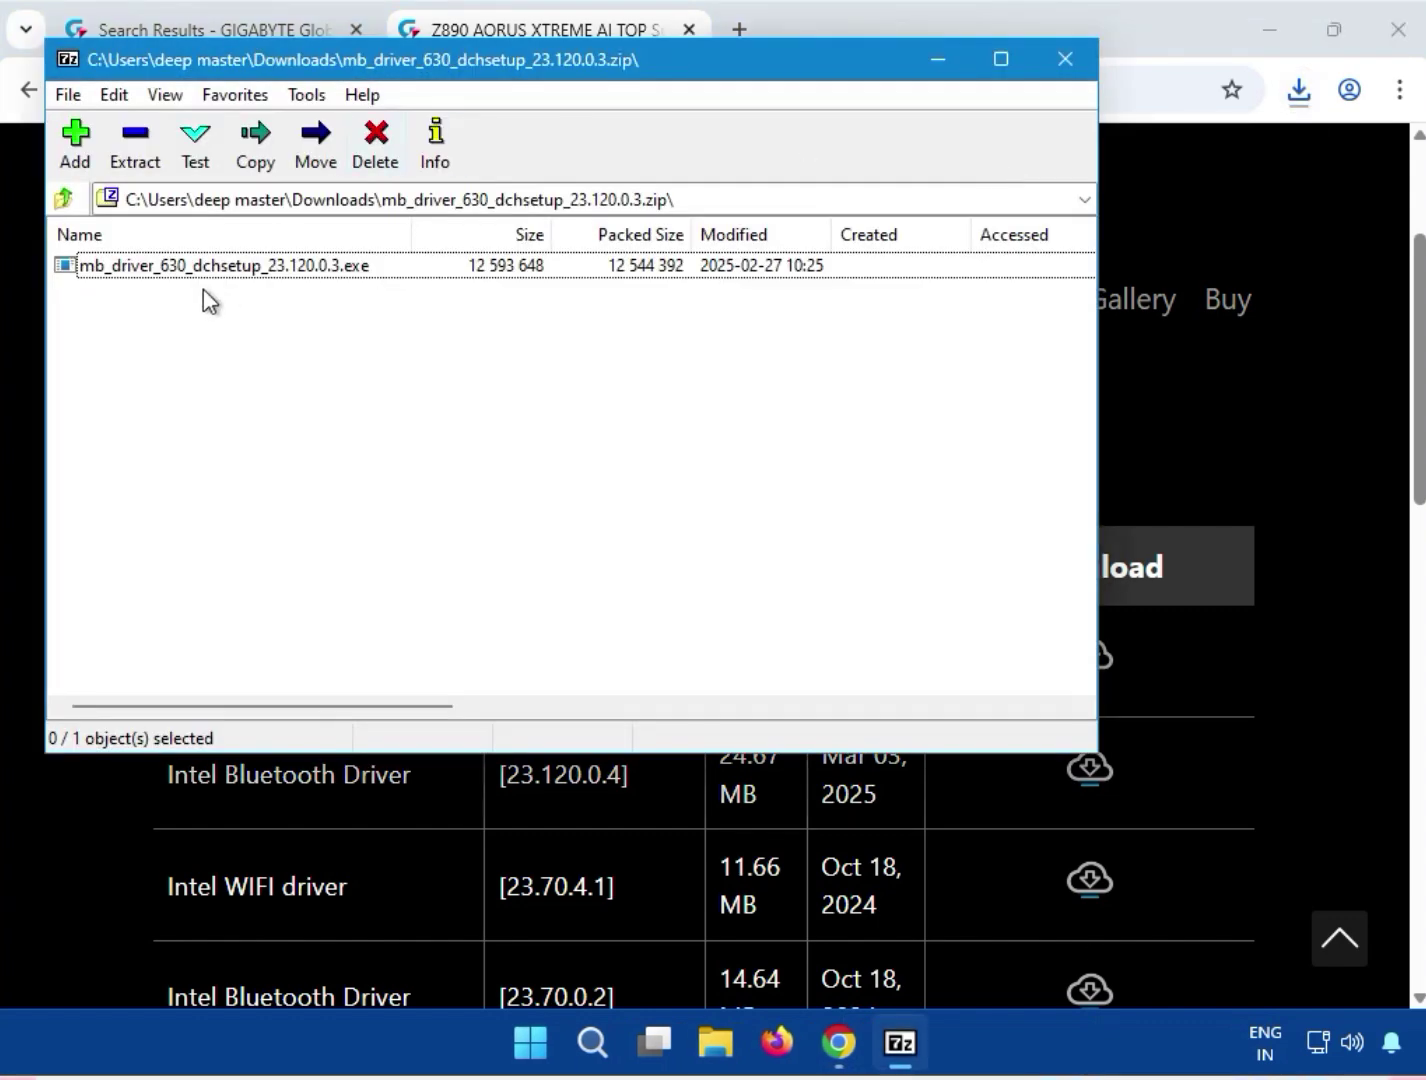
double_click(202, 278)
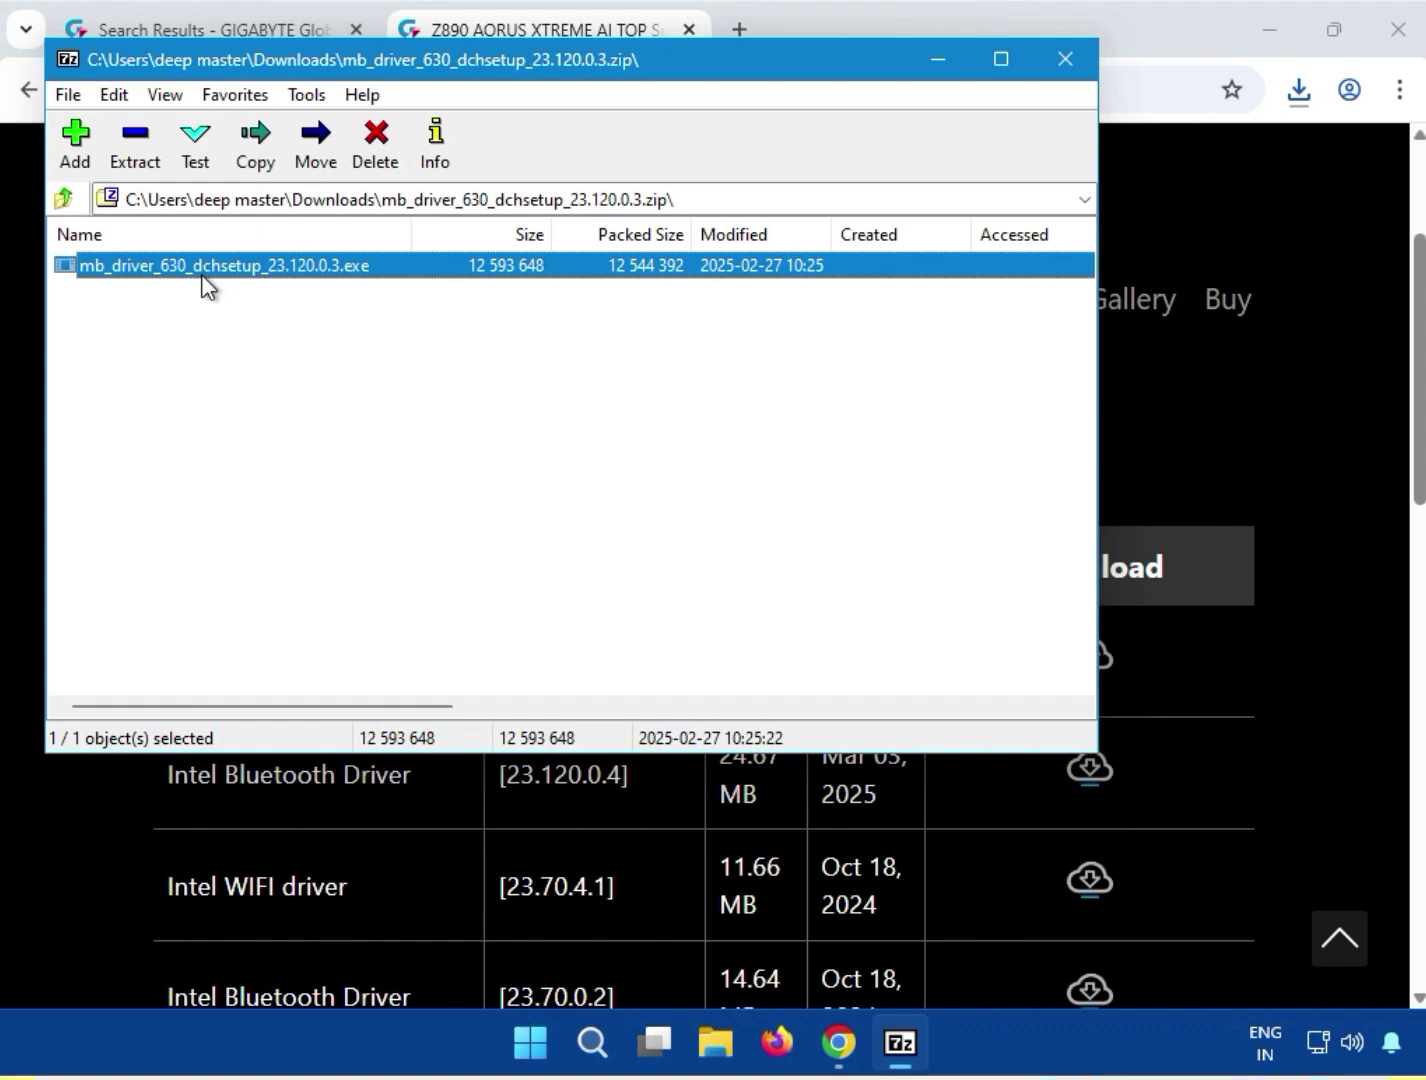
double_click(259, 276)
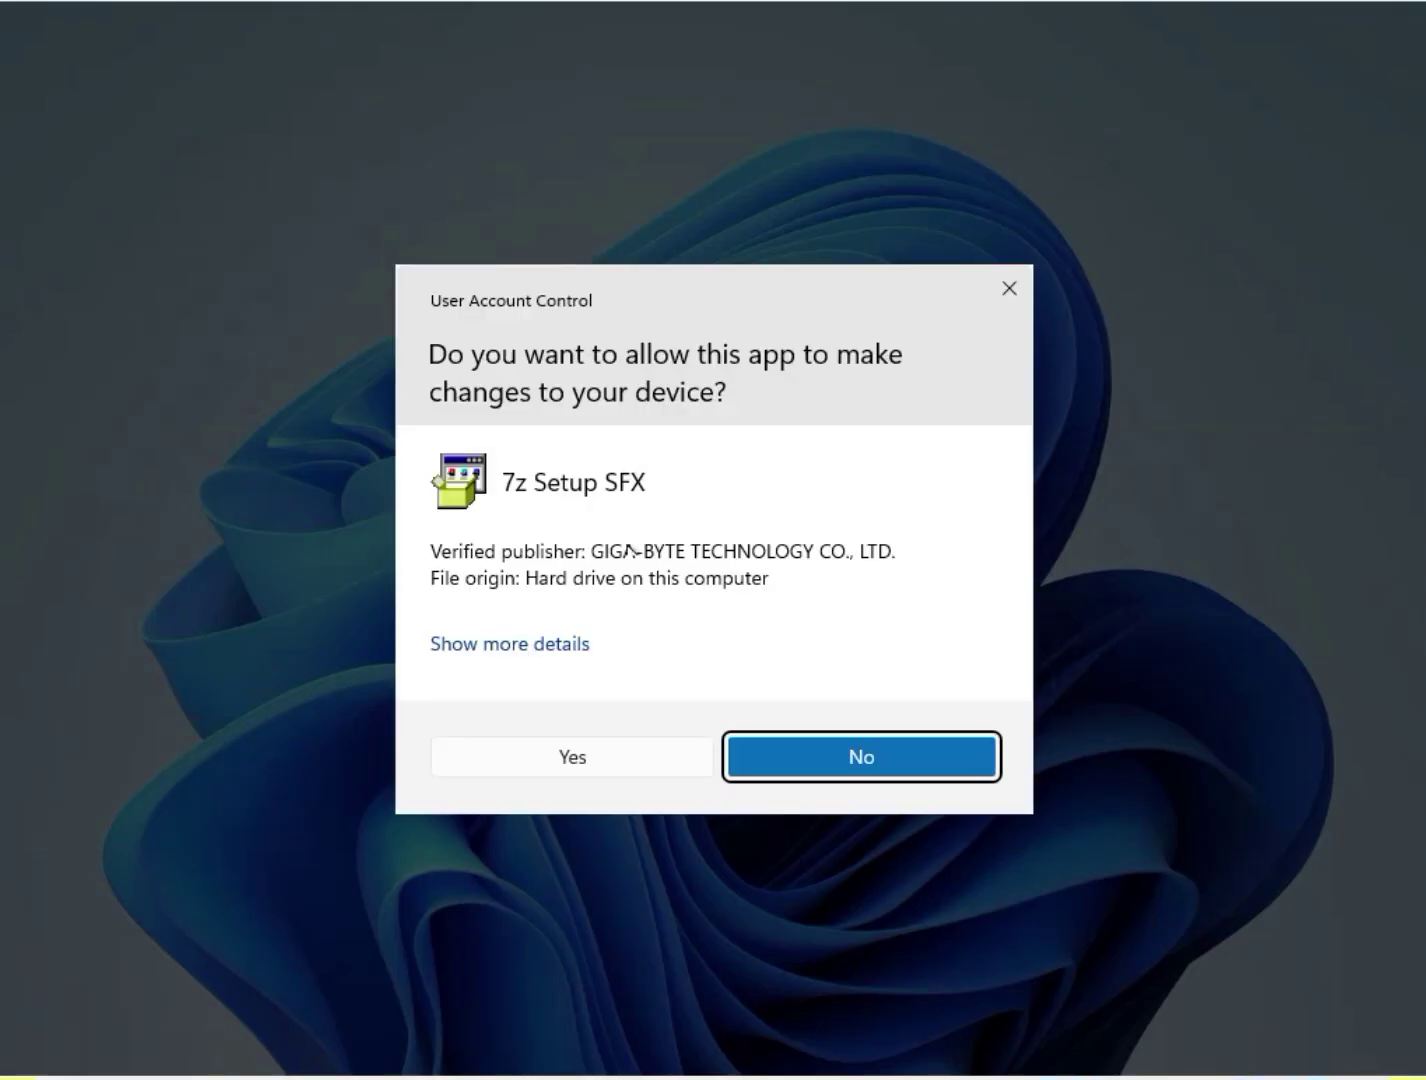
left_click(597, 757)
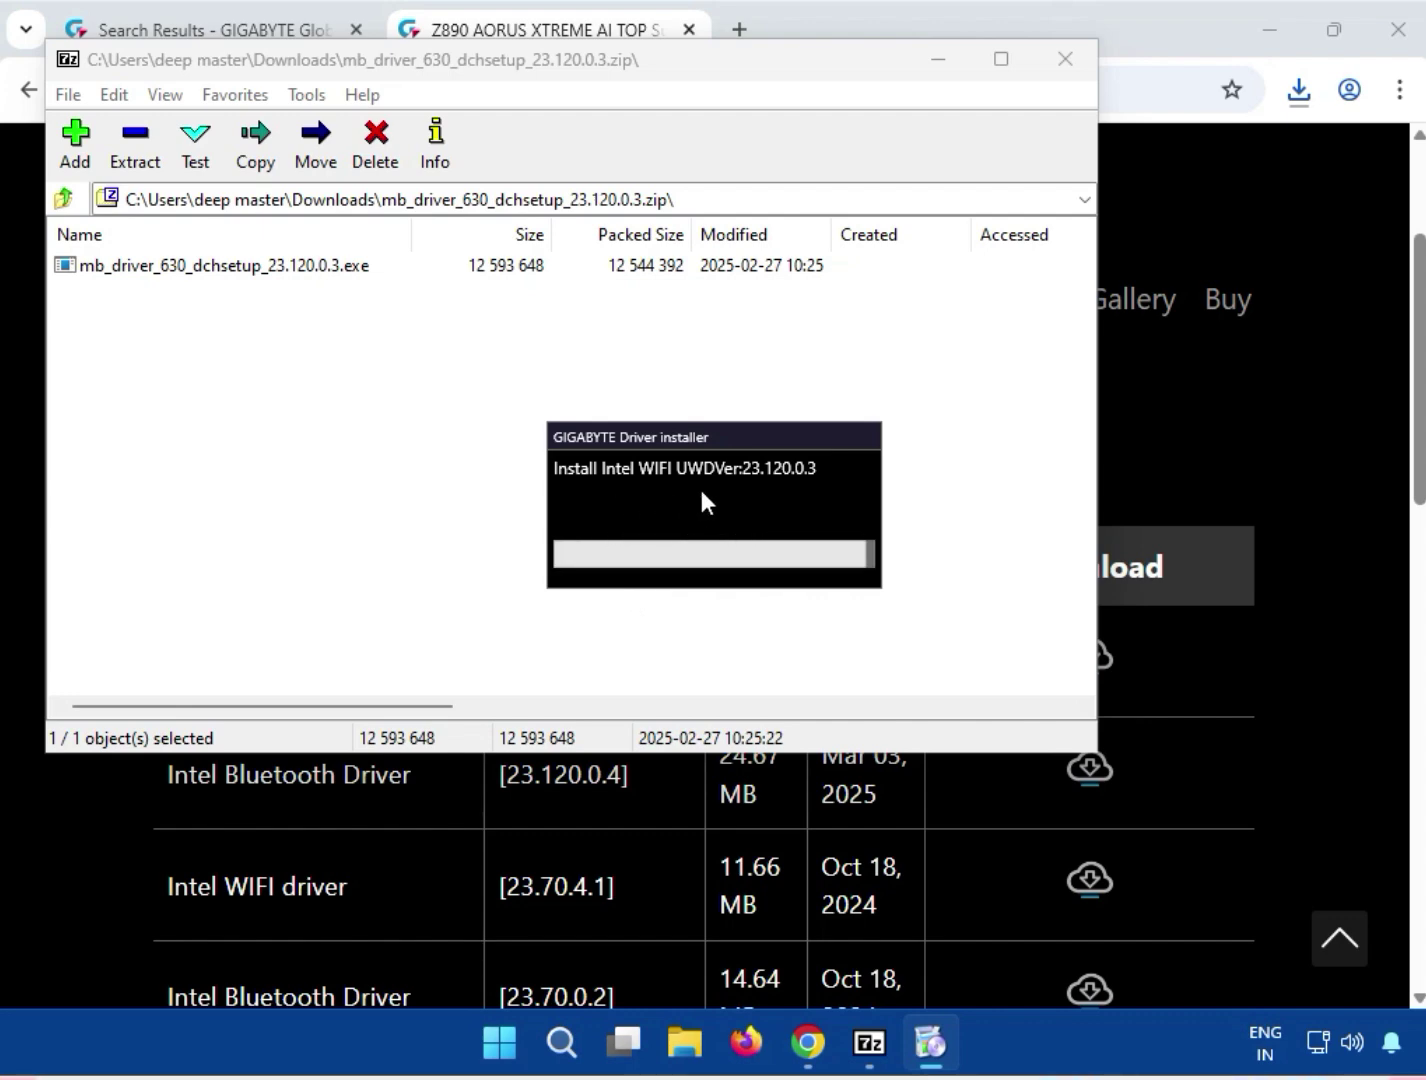
mouse_move(900, 1069)
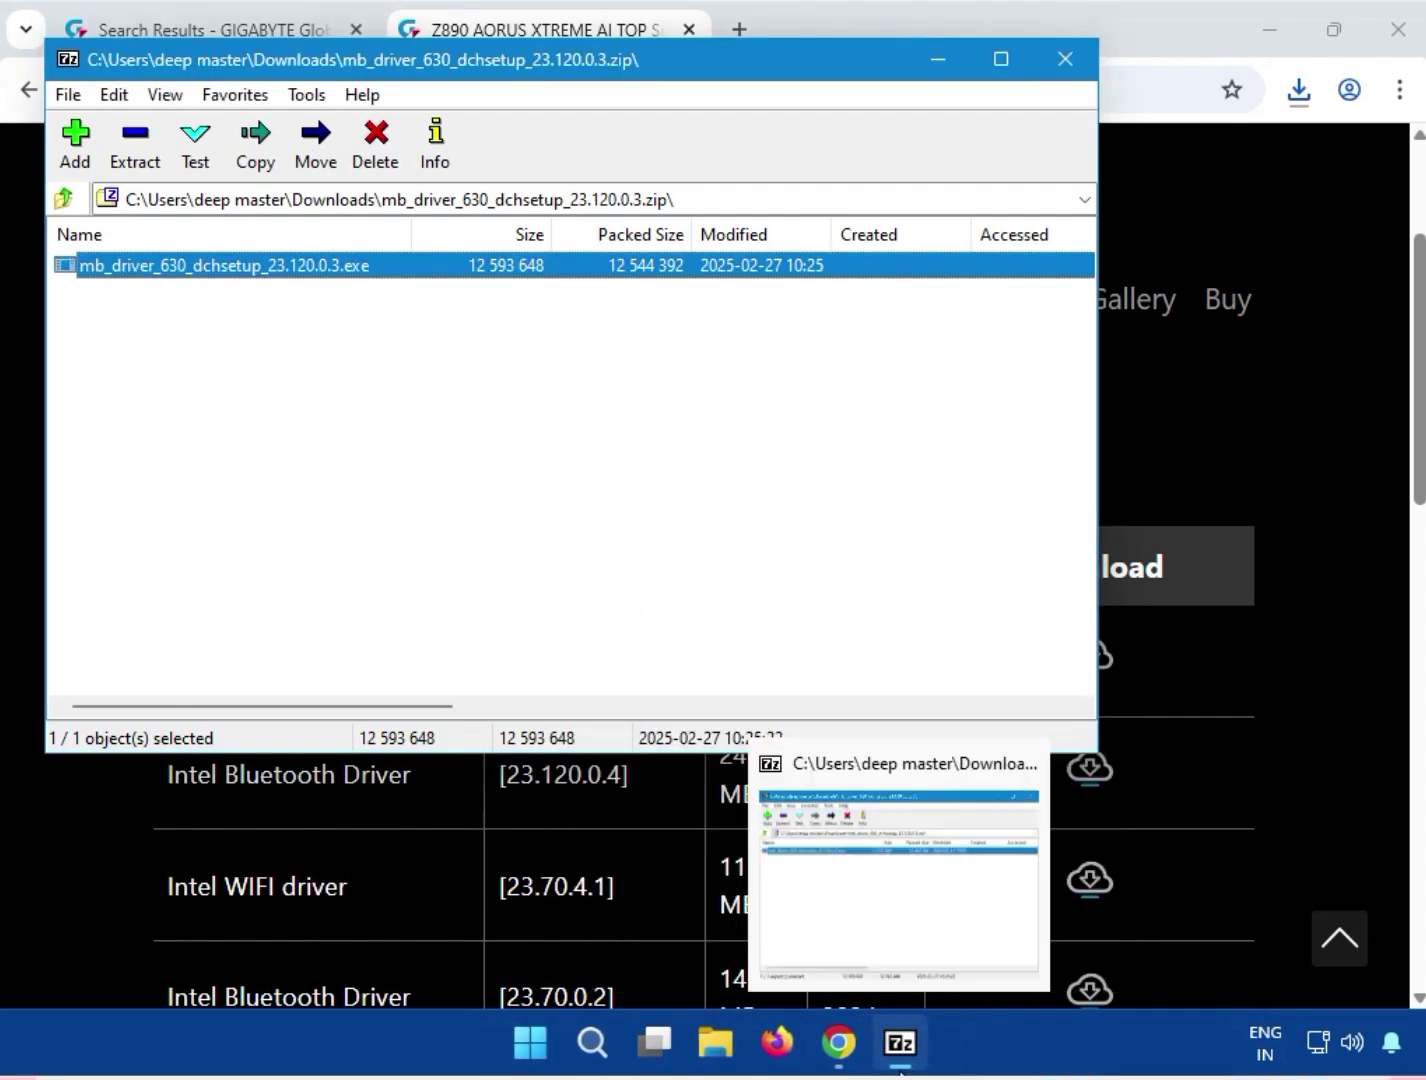
left_click(1066, 66)
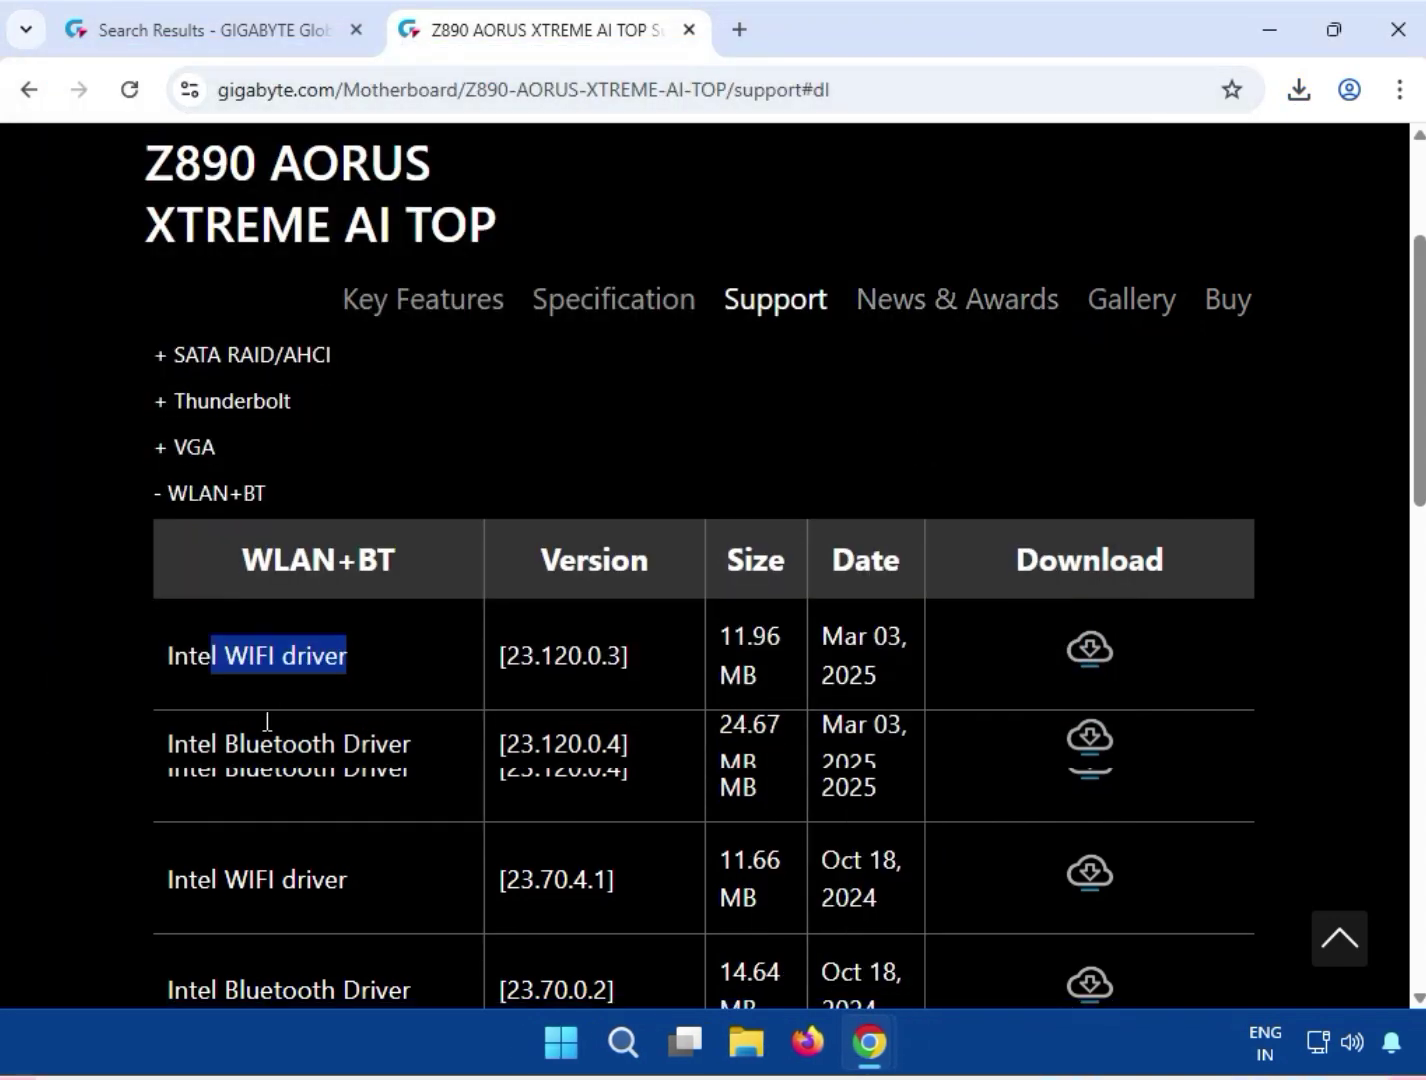
- Compare the Intel Bluetooth Driver versions, download version 23.120.0.4, and show the recent downloads
scroll(267, 721, "down", 1)
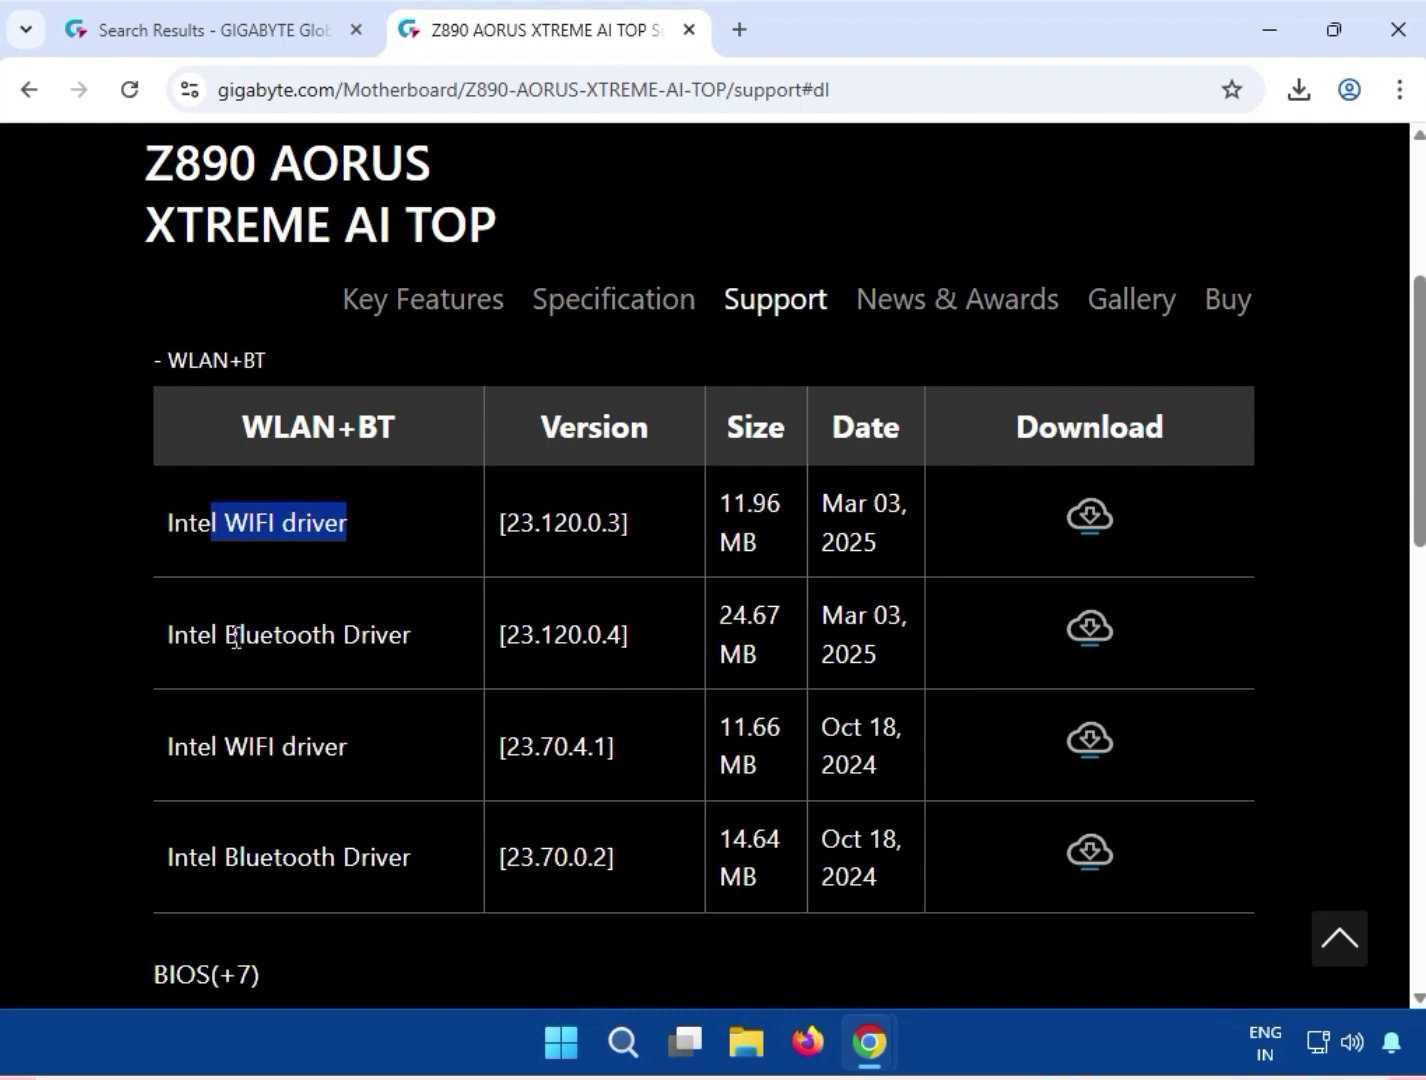
left_click_drag(228, 636, 413, 636)
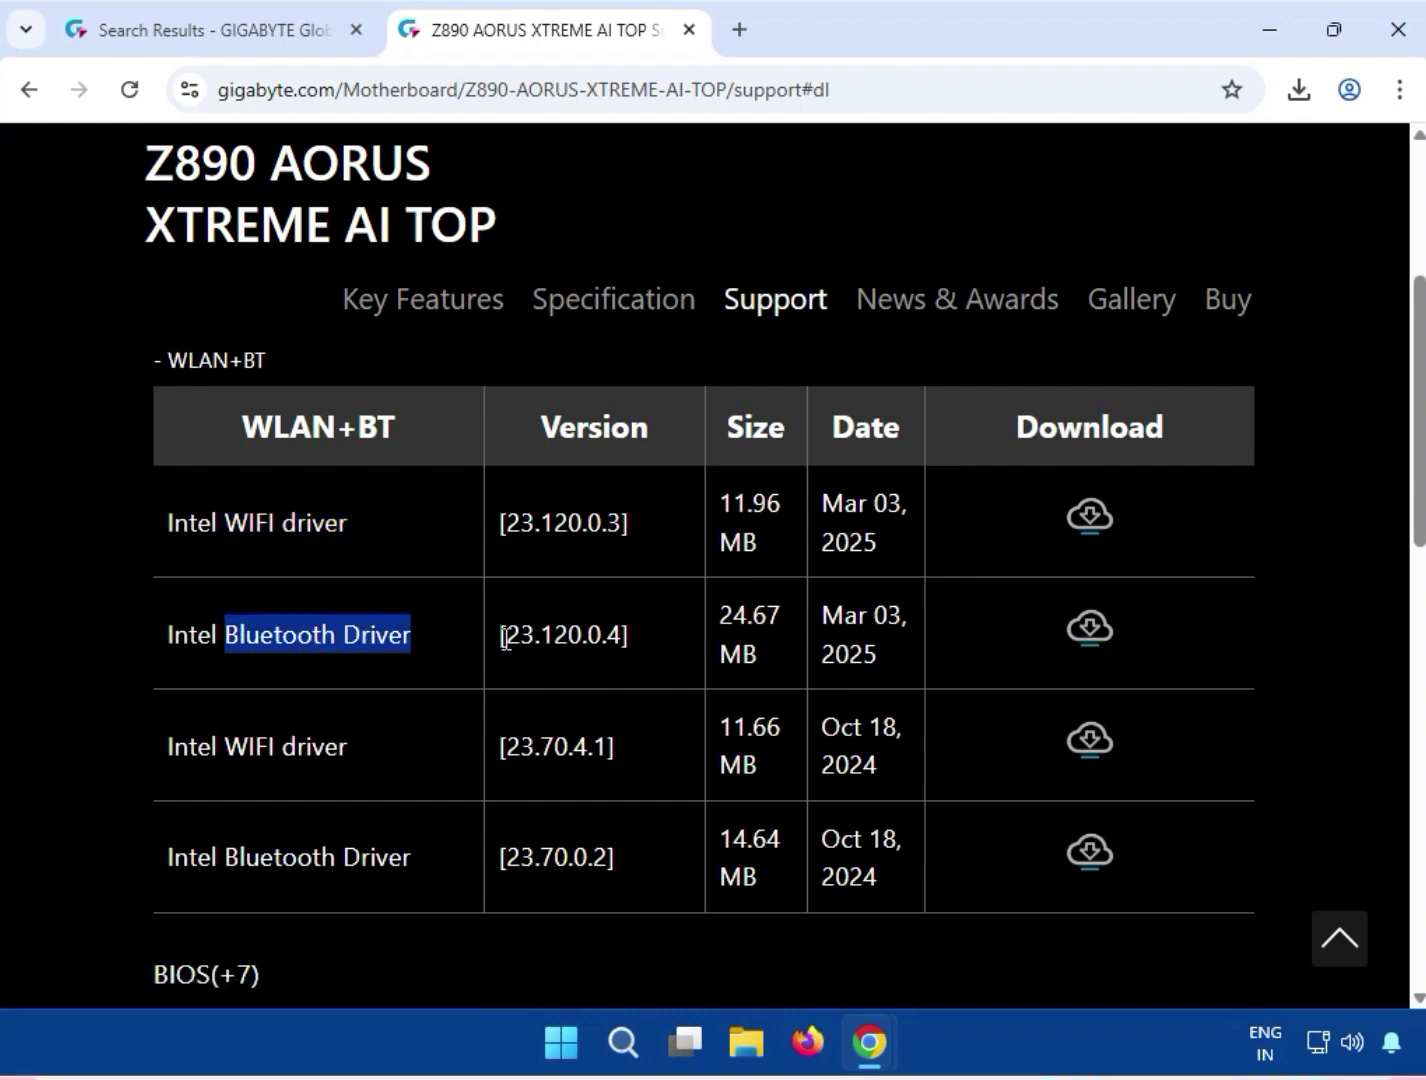
left_click_drag(505, 638, 603, 637)
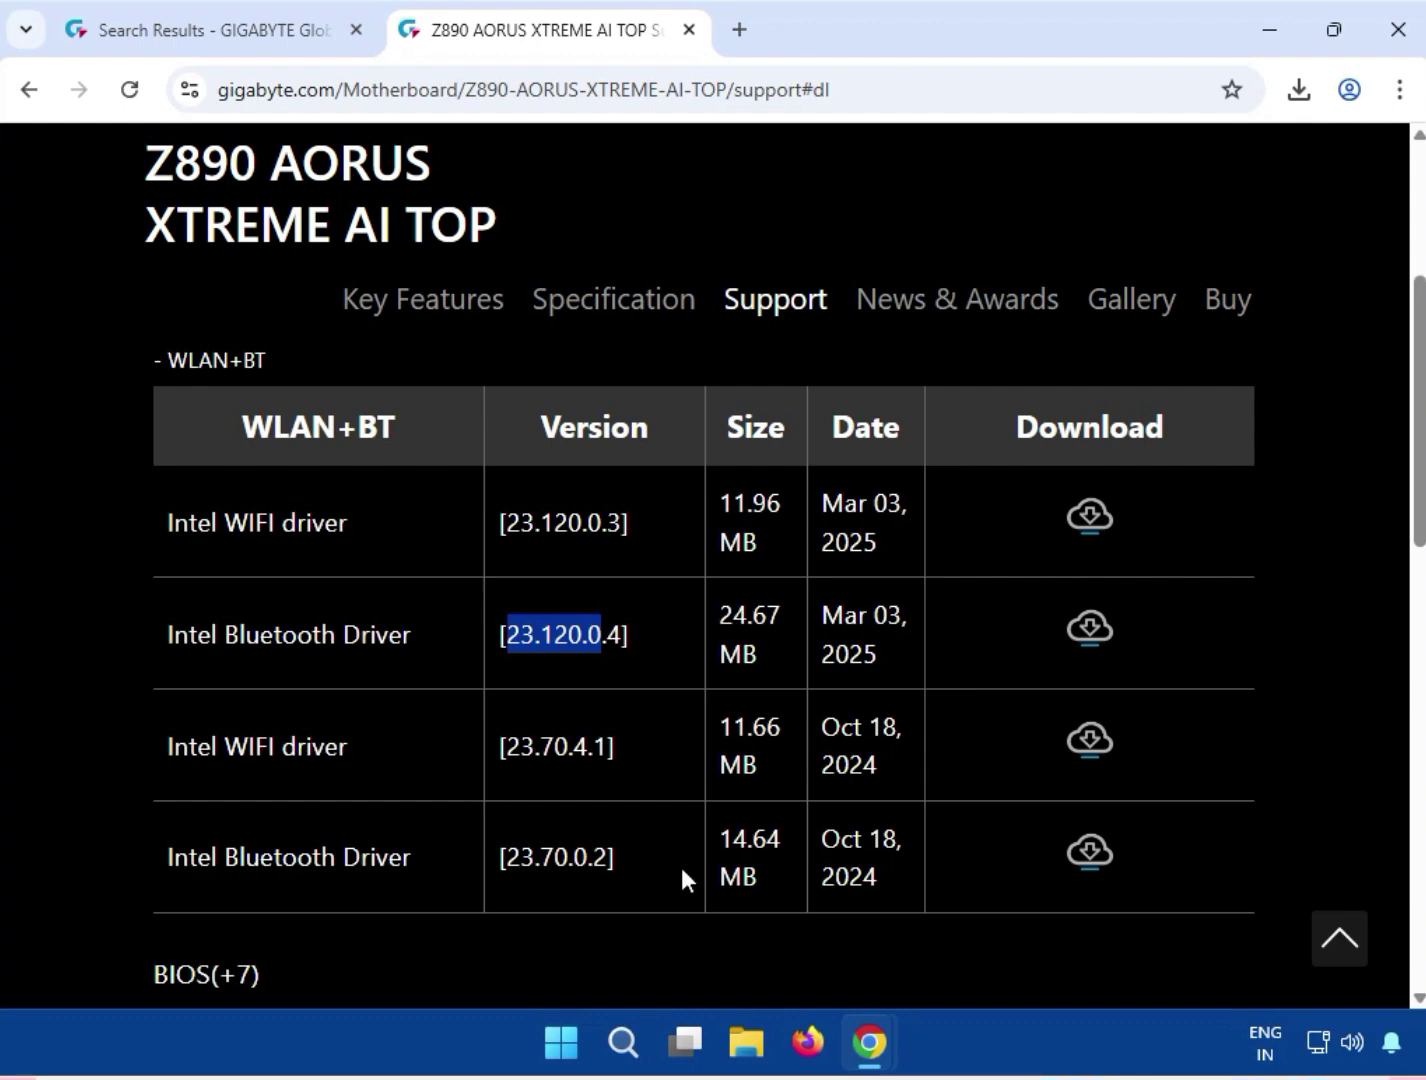
left_click_drag(504, 863, 624, 856)
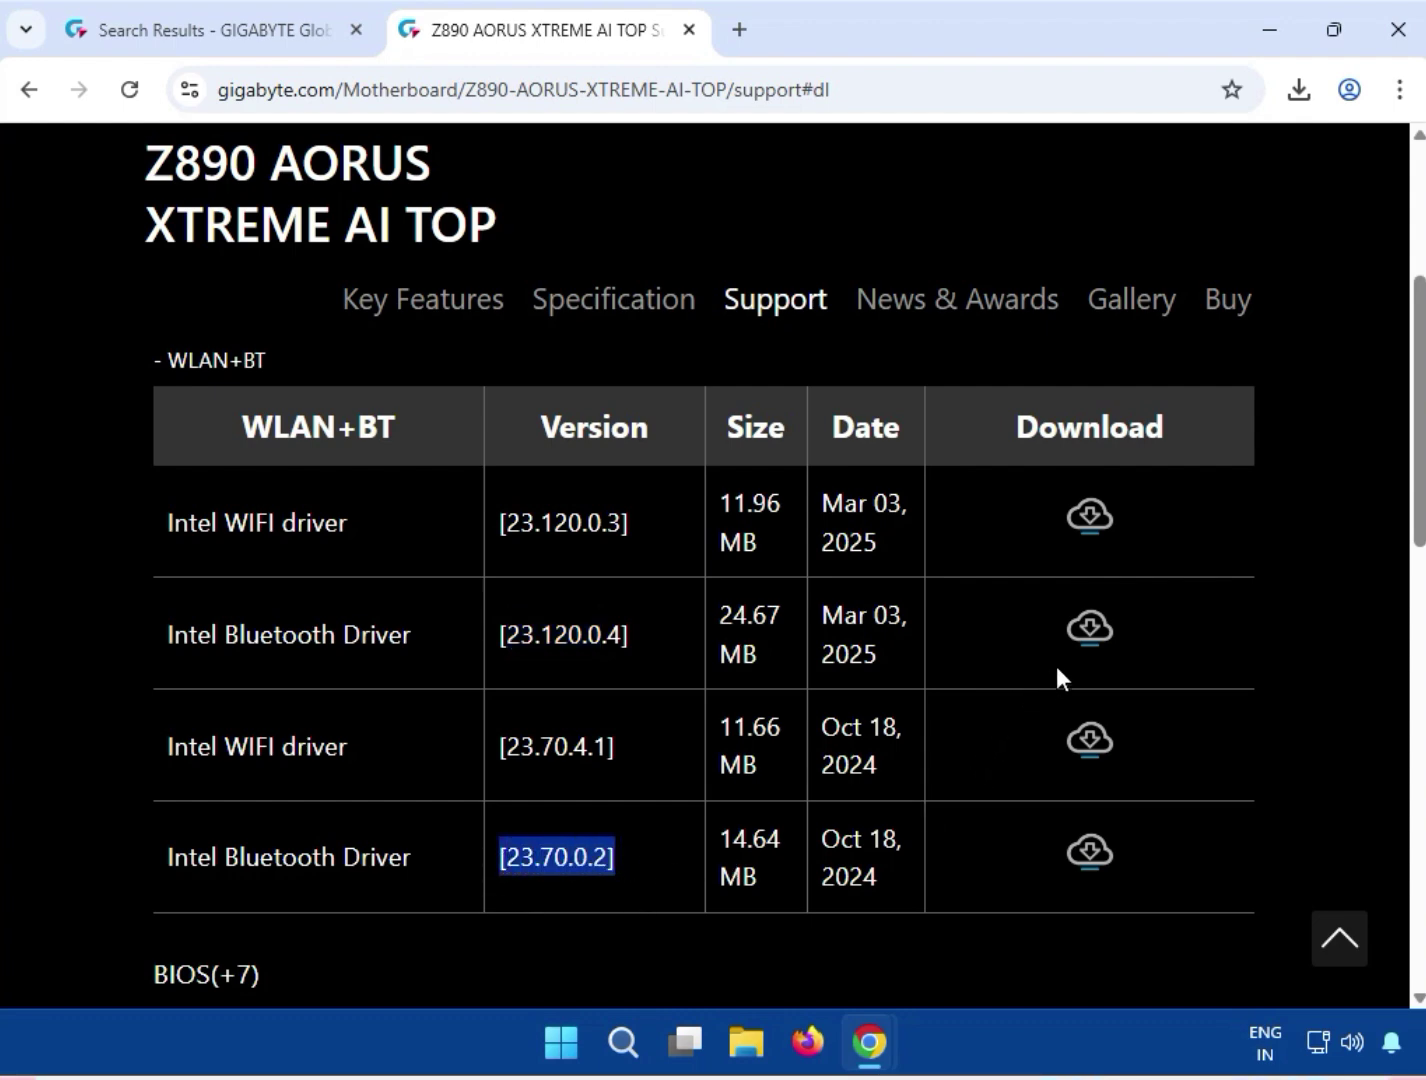
left_click(1089, 643)
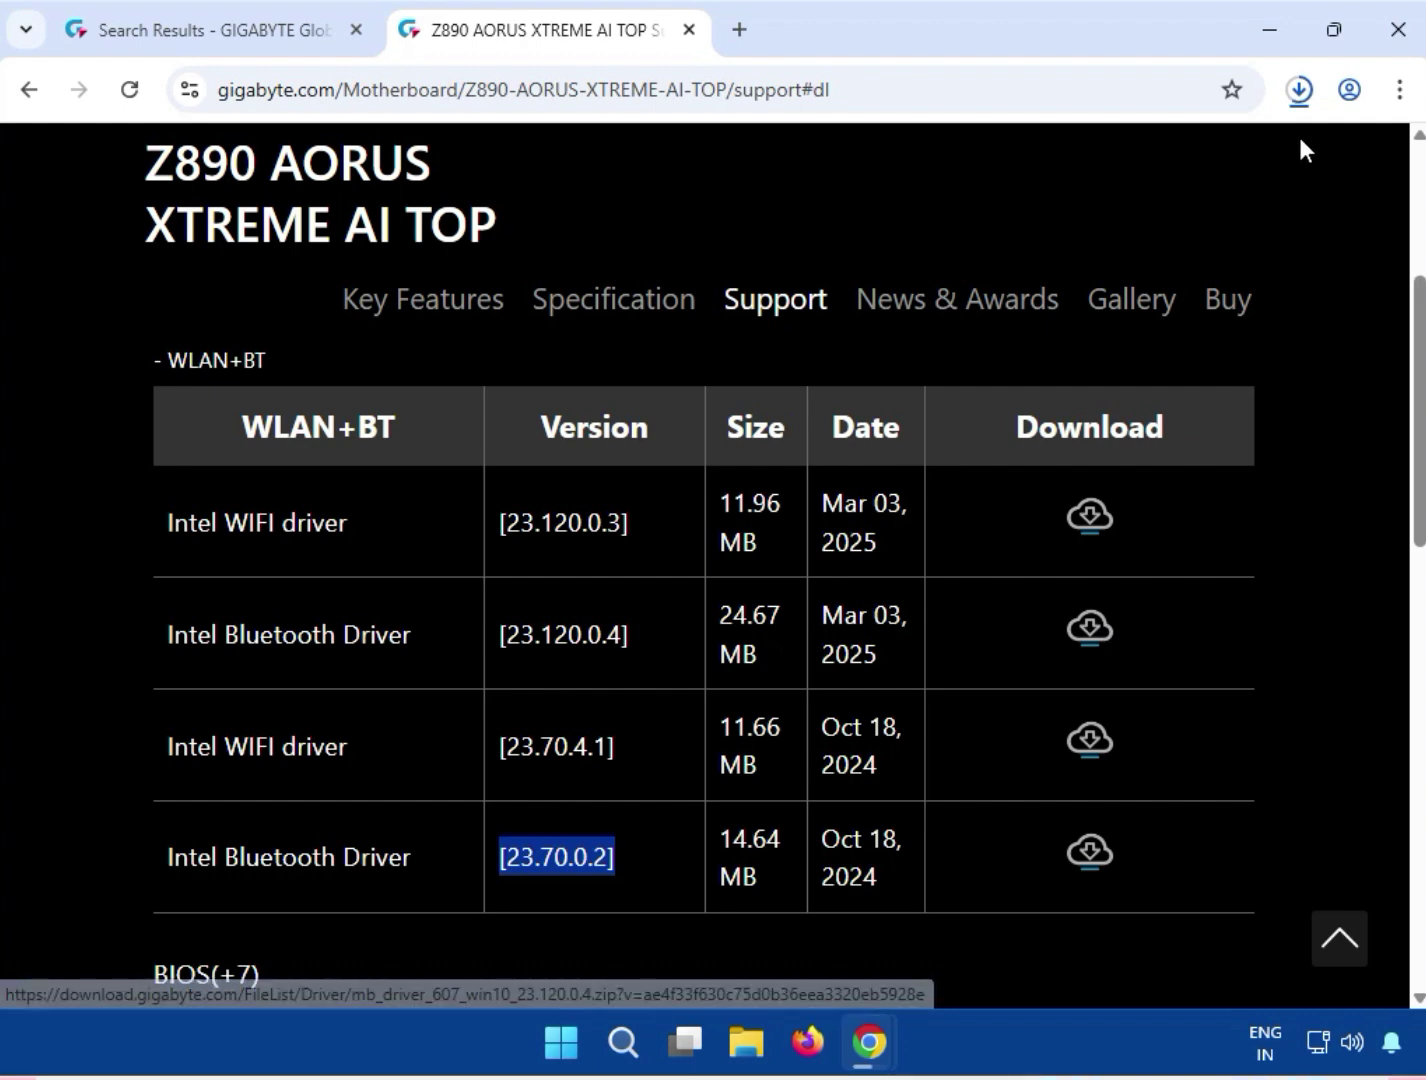
left_click(1299, 92)
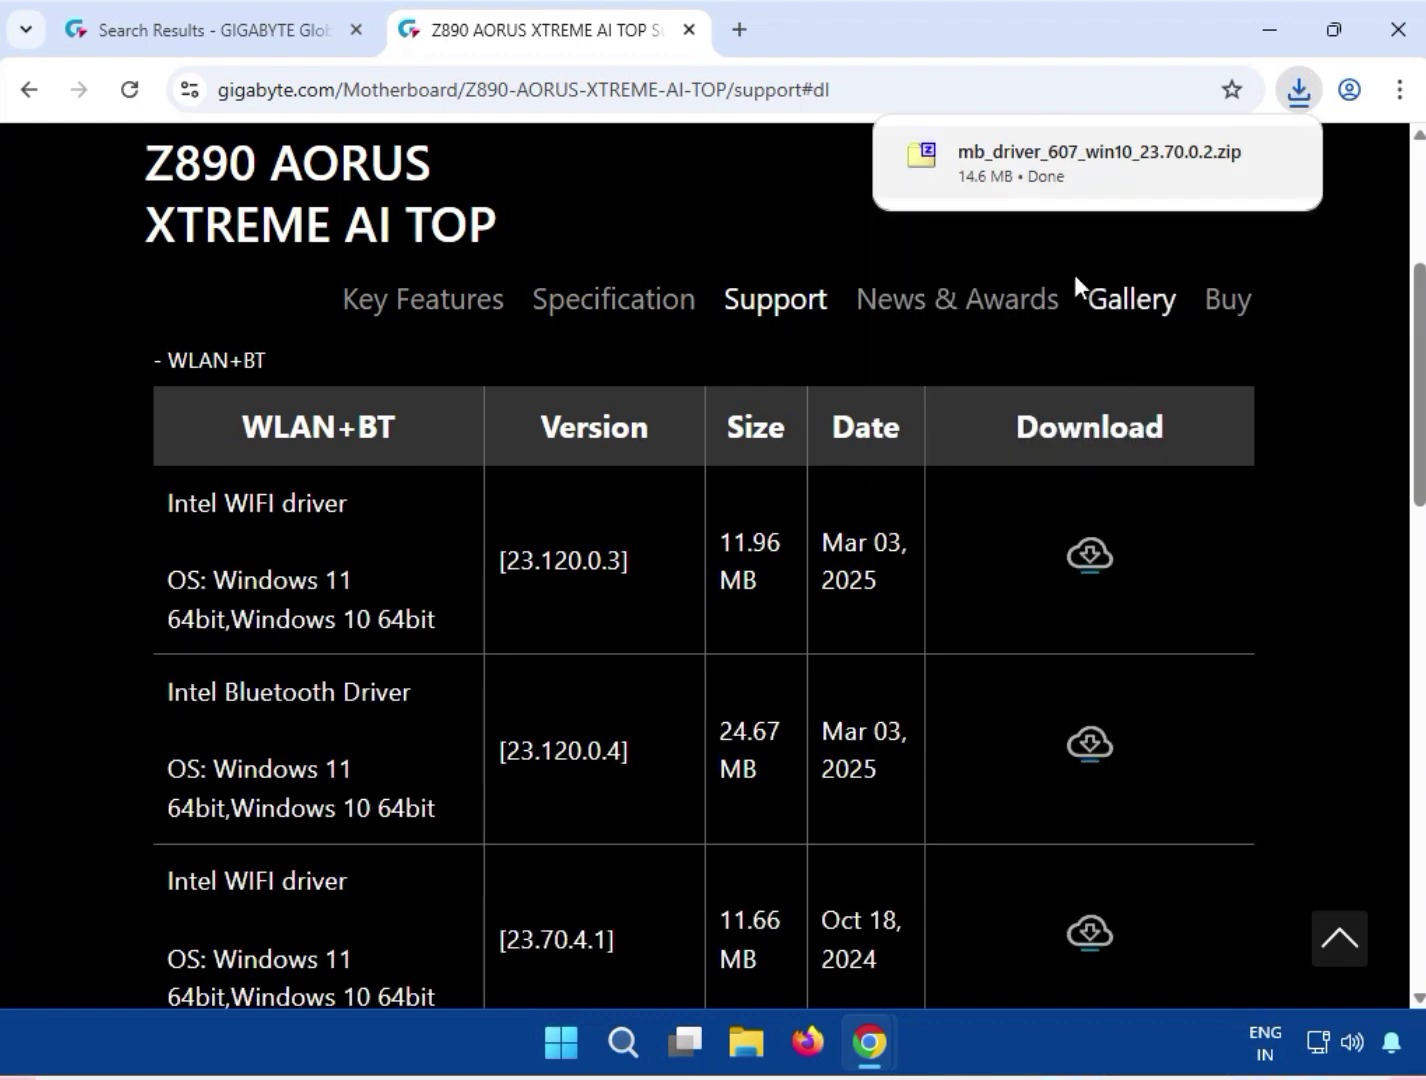
- Run mb_driver_607_win10_23.70.0.2.exe from the downloaded Bluetooth driver archive, allow it to make changes, and close the archive
left_click(1013, 159)
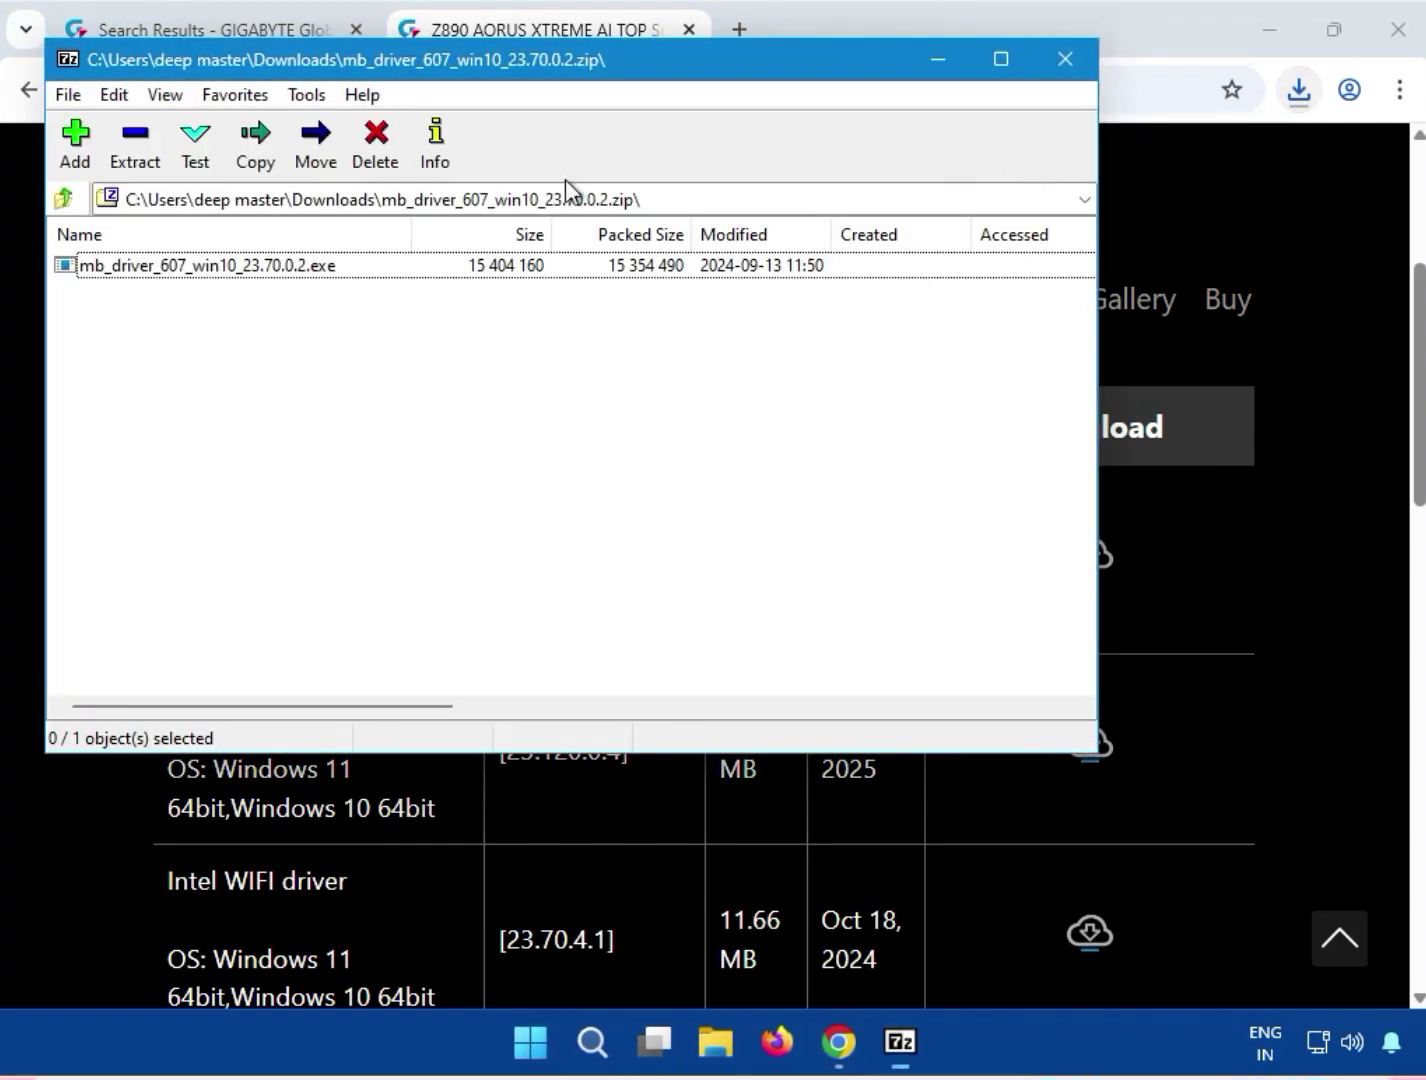
double_click(112, 261)
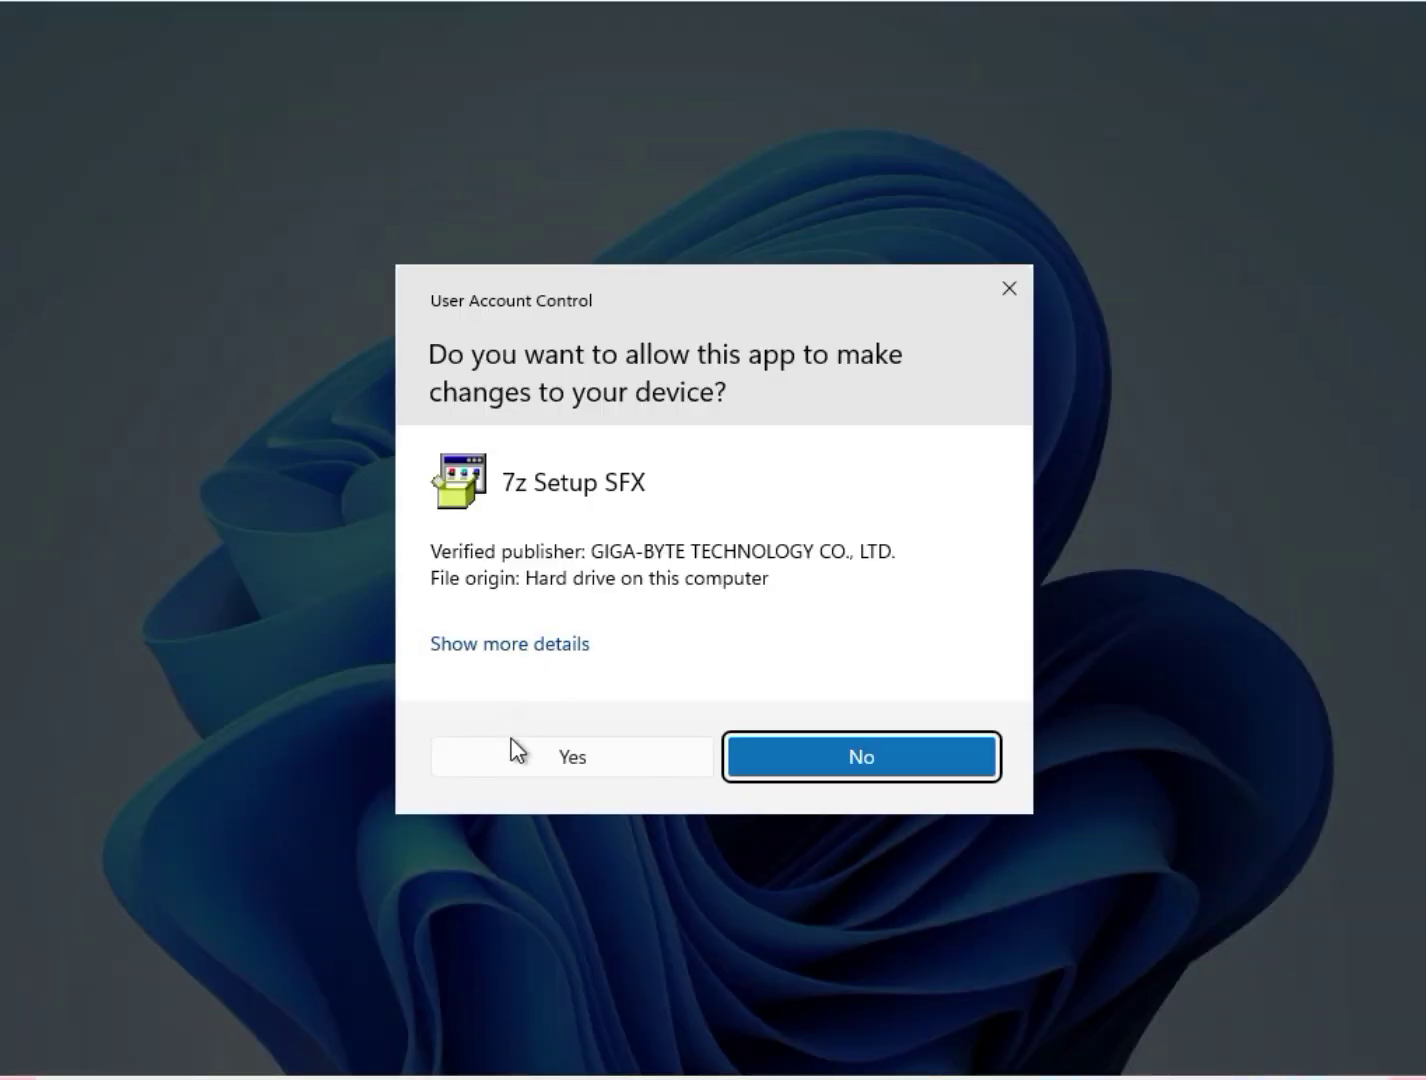
left_click(515, 763)
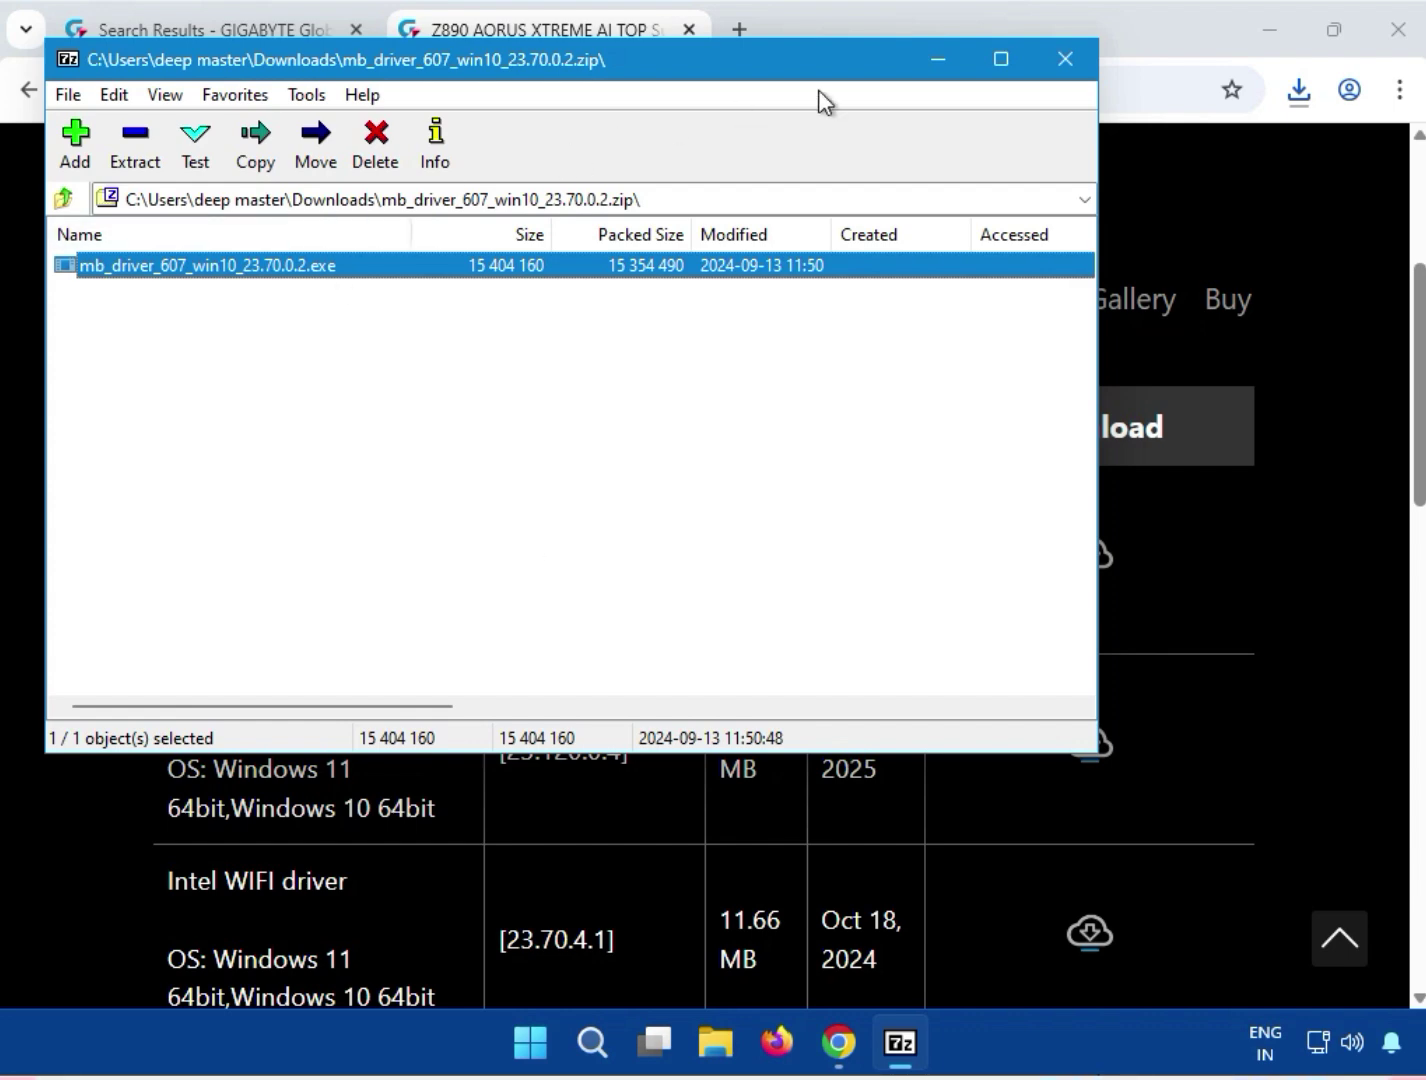
left_click(1068, 63)
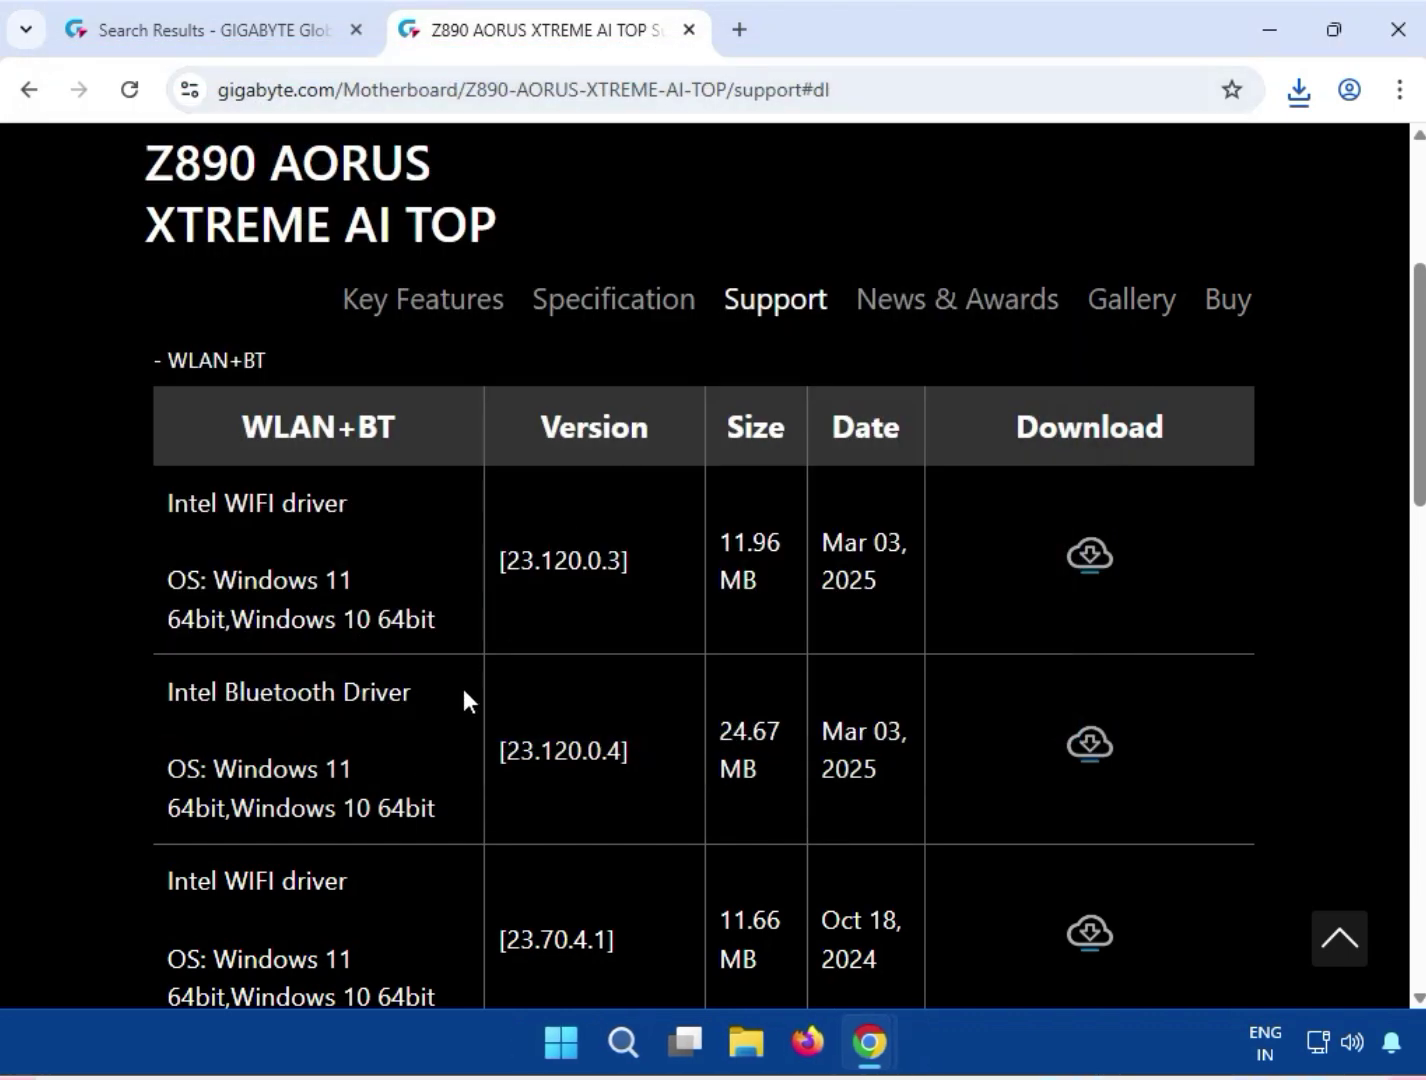